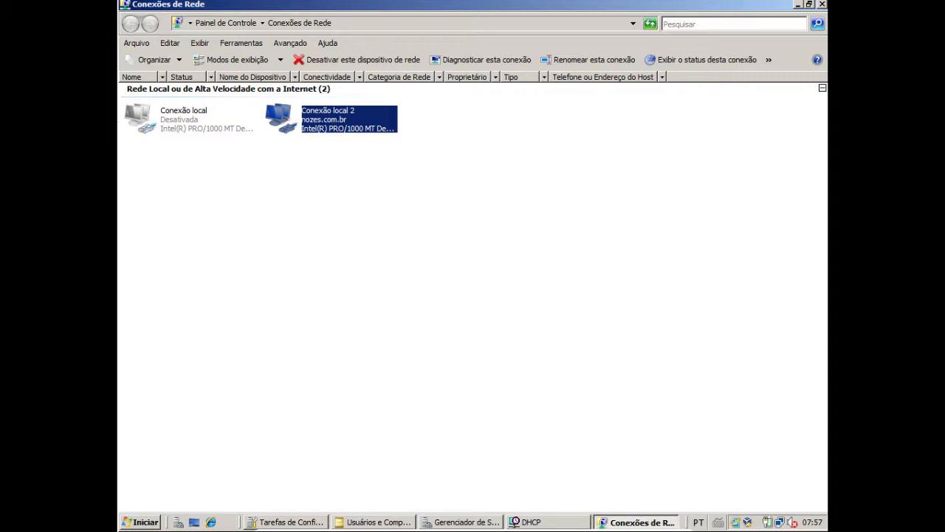
# Minimize the Conexões de Rede window and open Gerenciador de Servidores from the administrative tools
pyautogui.click(808, 4)
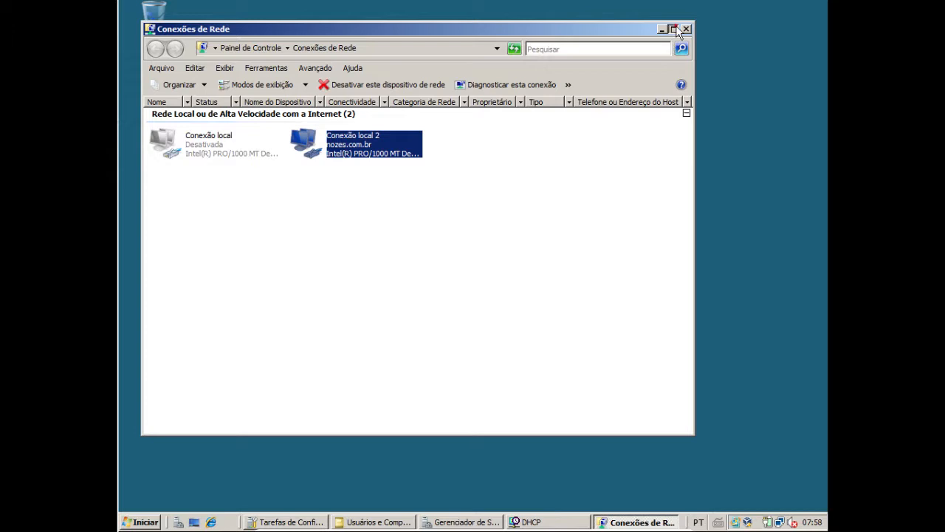
pyautogui.click(672, 29)
pyautogui.click(799, 4)
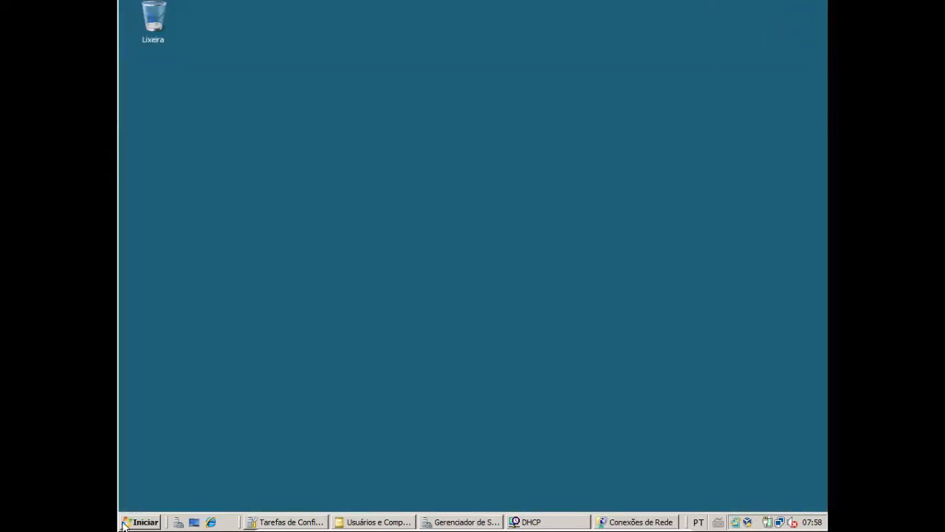
pyautogui.click(144, 522)
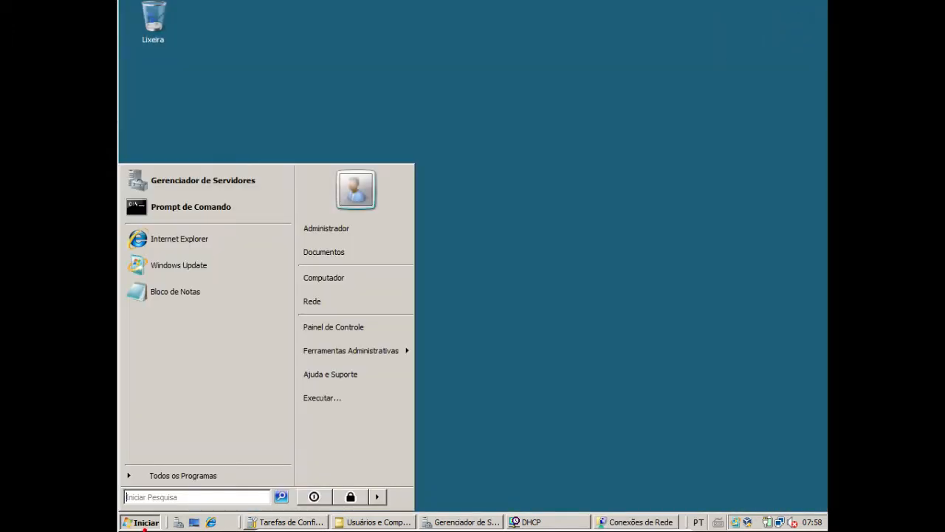
pyautogui.click(389, 348)
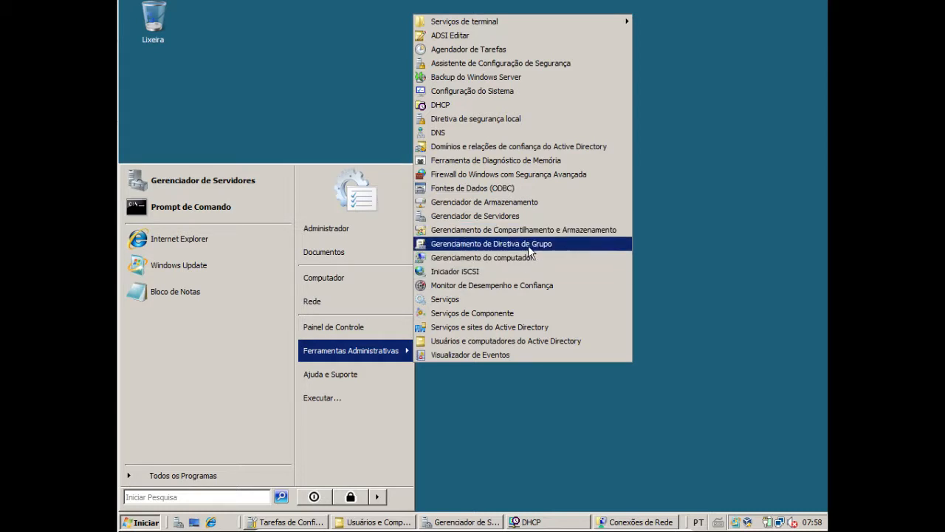
pyautogui.click(508, 215)
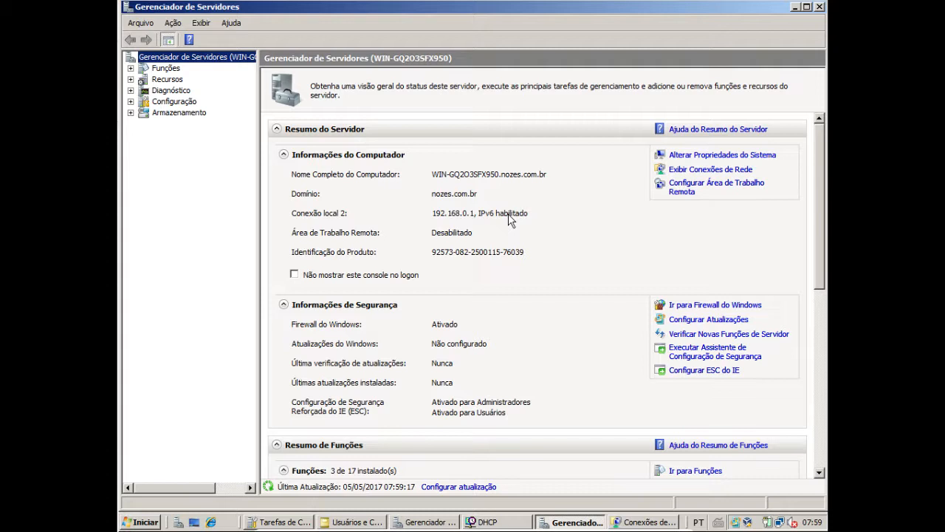
# Start adding a role to the server and proceed past the wizard's introduction to the server role selection
pyautogui.click(131, 68)
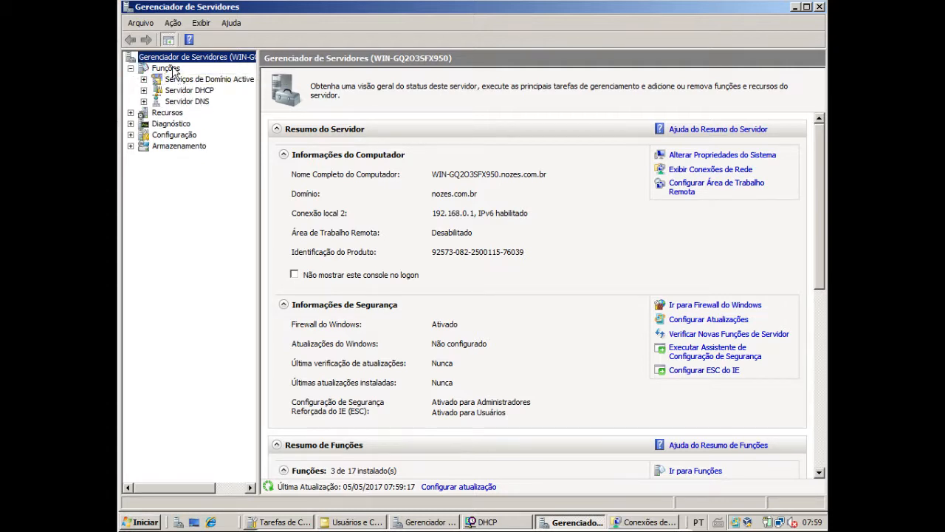
pyautogui.rightClick(172, 67)
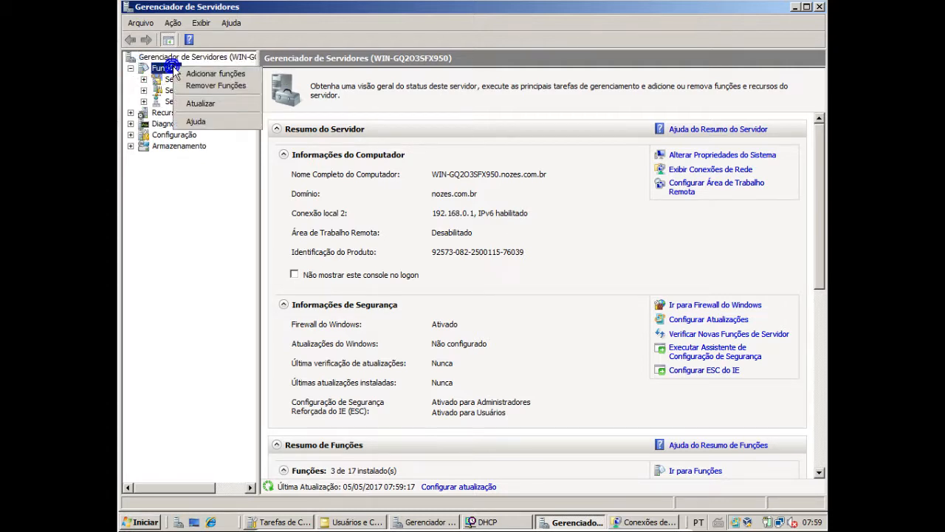
pyautogui.click(221, 75)
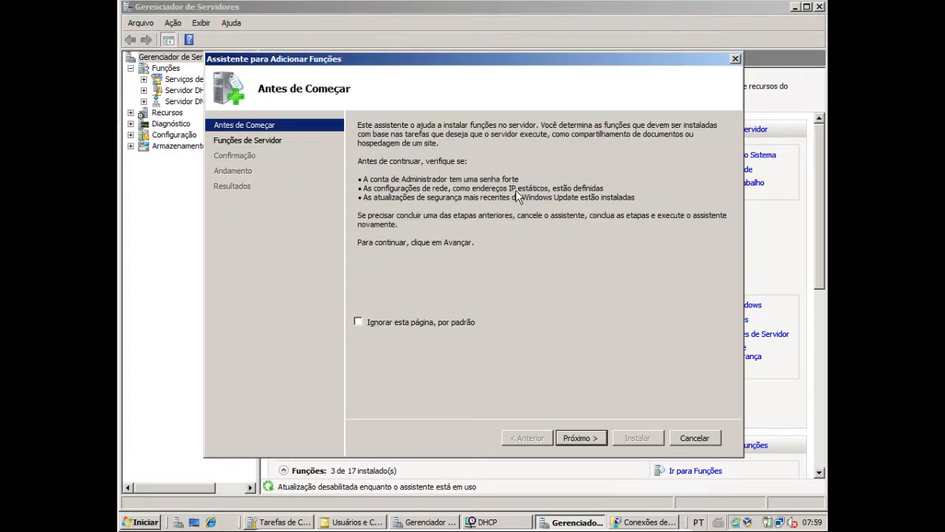
pyautogui.click(579, 438)
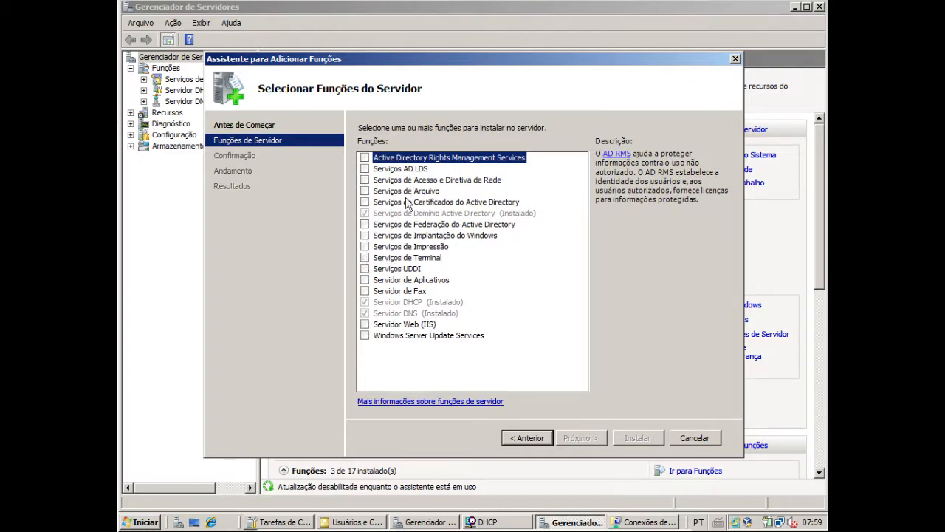
# Select the Servidor Web (IIS) role with its required features and proceed to its role services
pyautogui.click(365, 325)
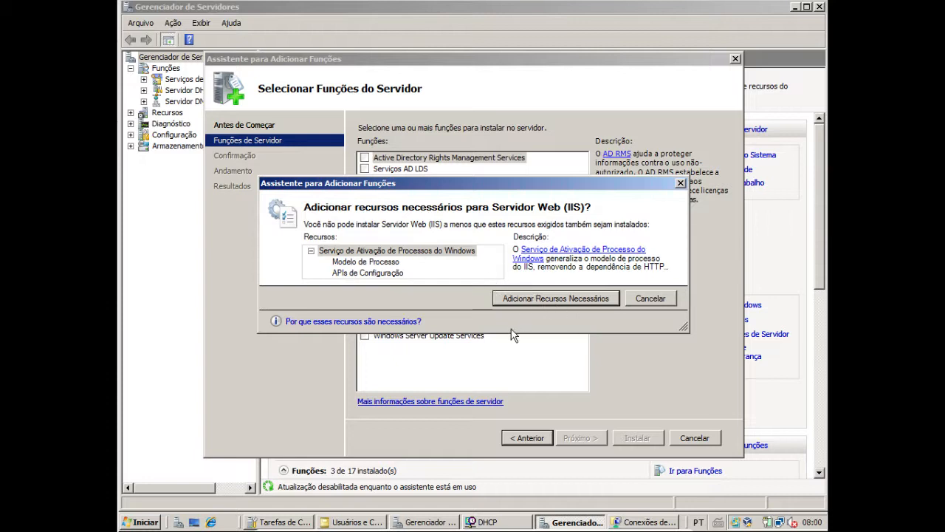
pyautogui.click(552, 297)
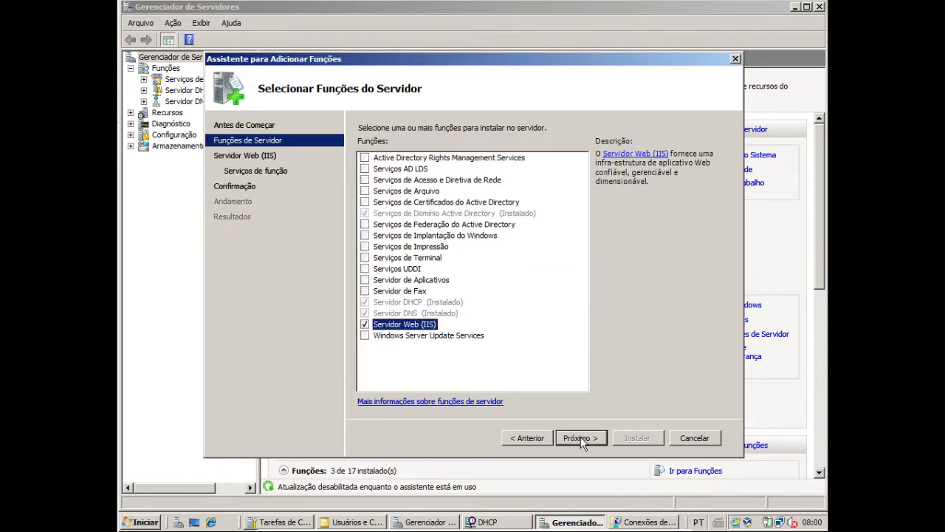
pyautogui.click(581, 438)
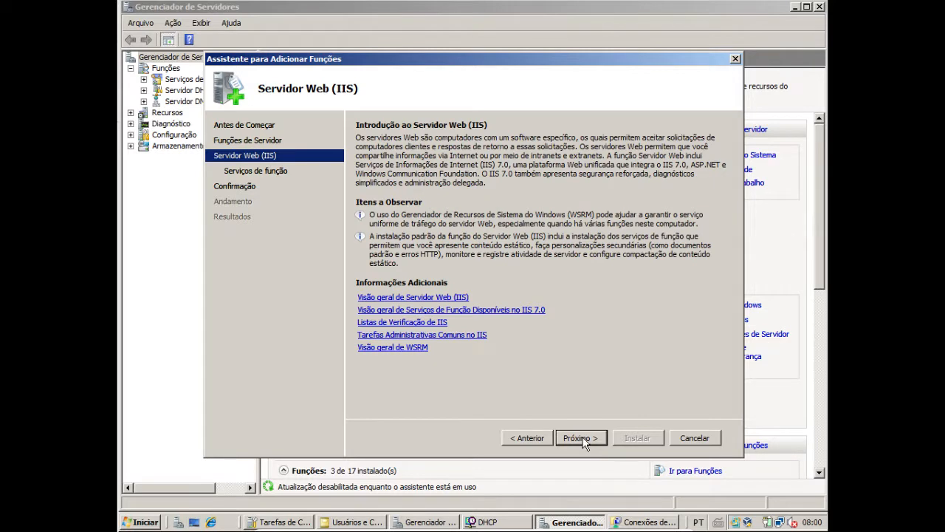
pyautogui.click(580, 438)
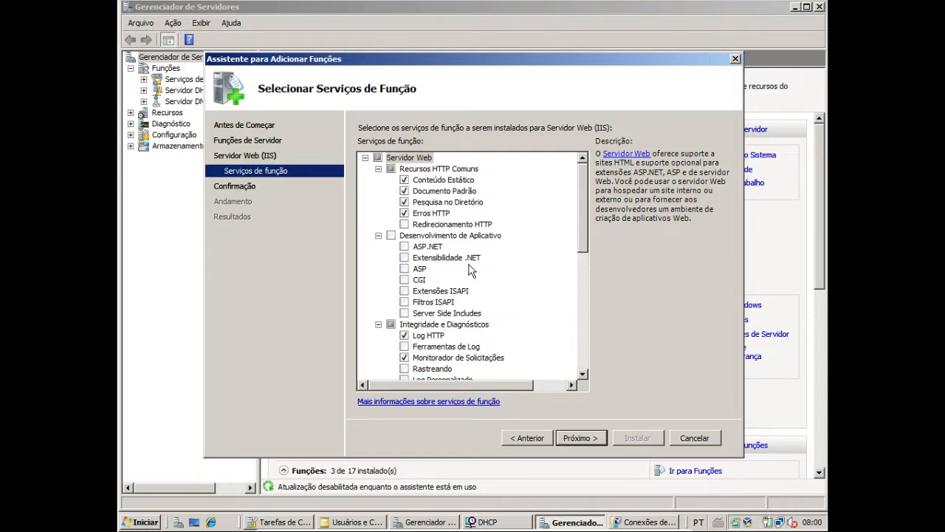
# Select the Extensibilidade .NET, ASP.NET and Serviço de Publicação FTP role services, accepting the required additional role services
pyautogui.click(405, 258)
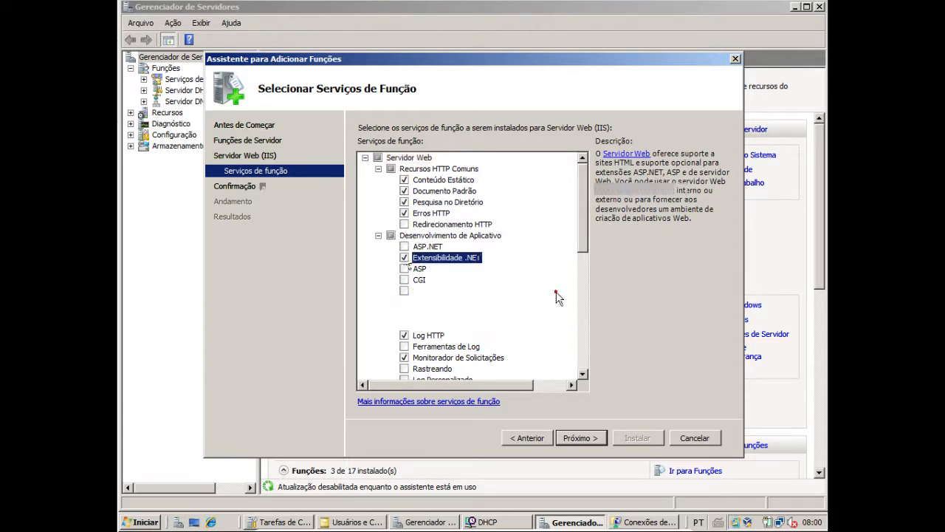
pyautogui.click(404, 248)
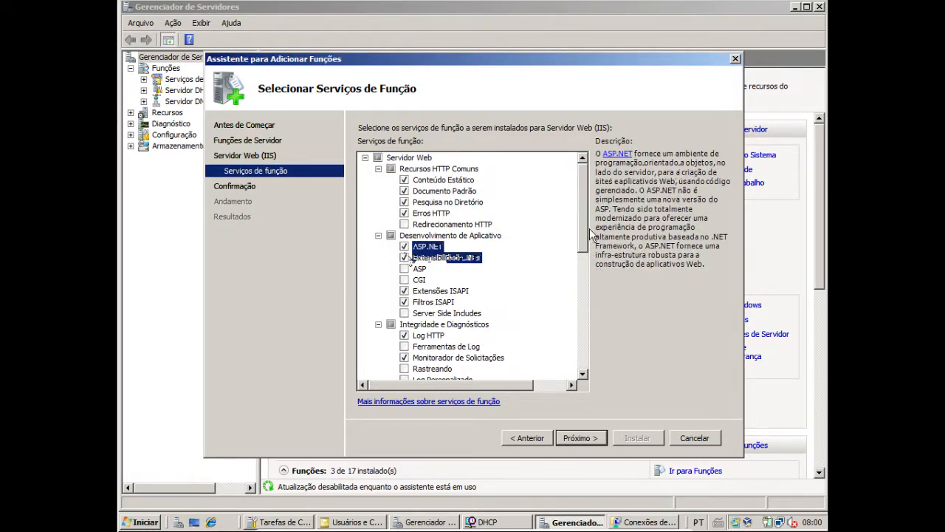
pyautogui.scroll(-2, 597, 265)
pyautogui.scroll(-3, 596, 267)
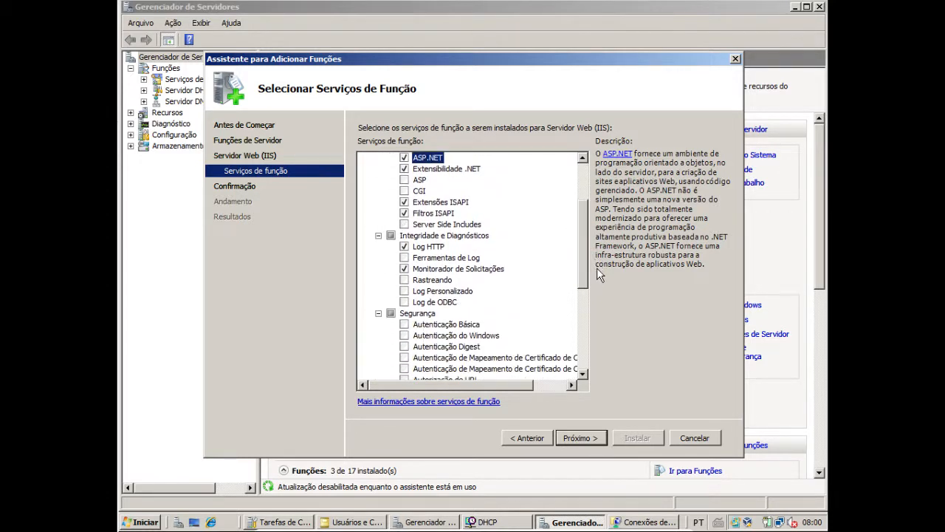
pyautogui.scroll(-5, 605, 300)
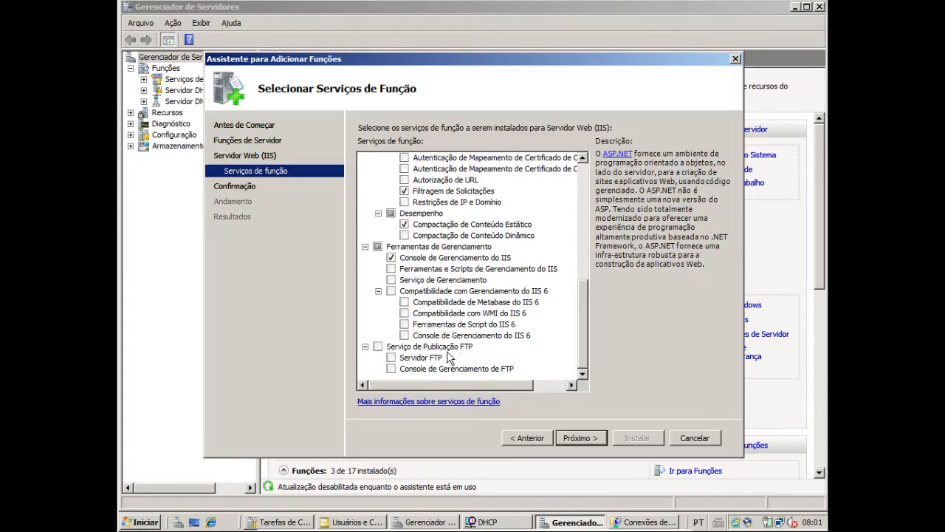
pyautogui.click(382, 347)
pyautogui.press('Escape')
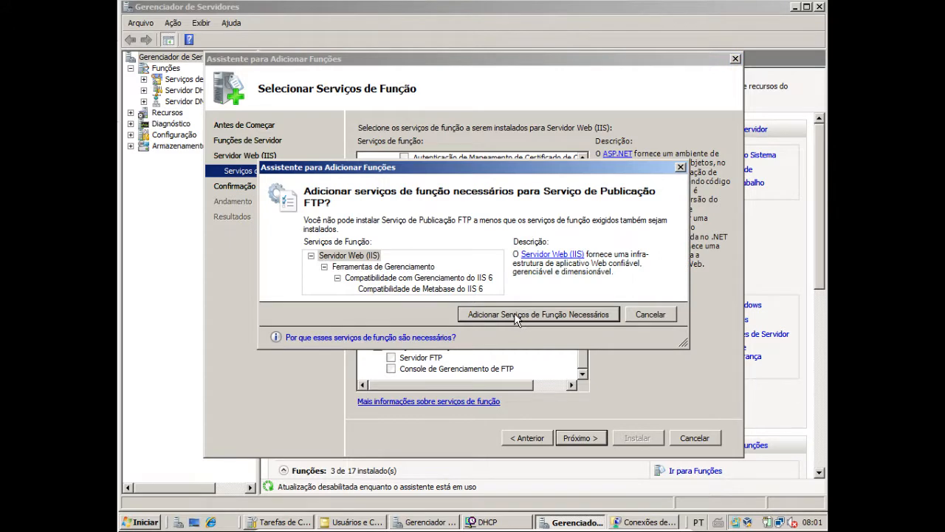
pyautogui.click(514, 318)
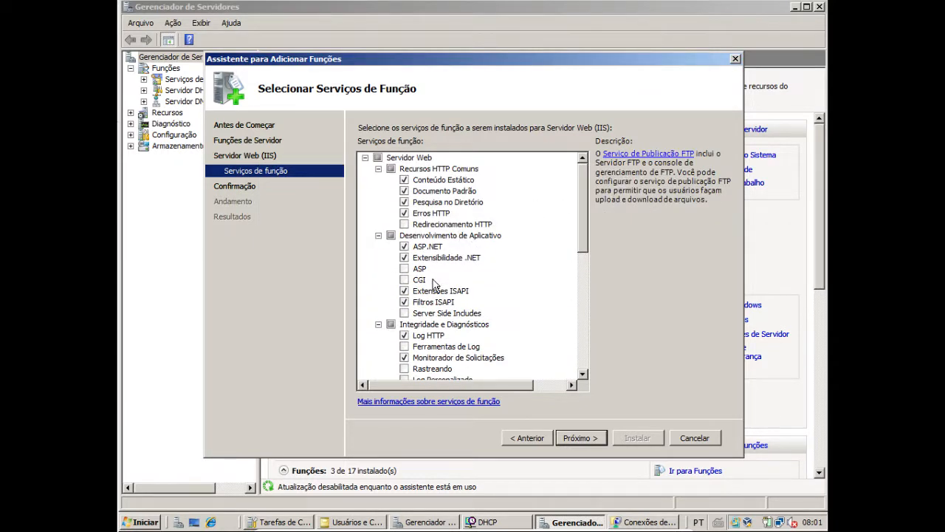
# Add the ASP and Server Side Includes role services under Desenvolvimento de Aplicativo
pyautogui.moveTo(588, 236); pyautogui.dragTo(587, 258)
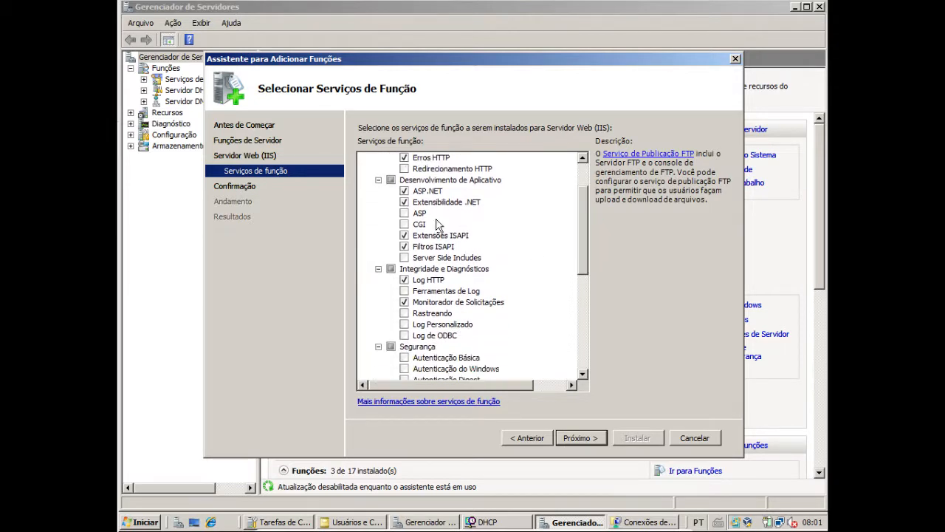
pyautogui.click(404, 213)
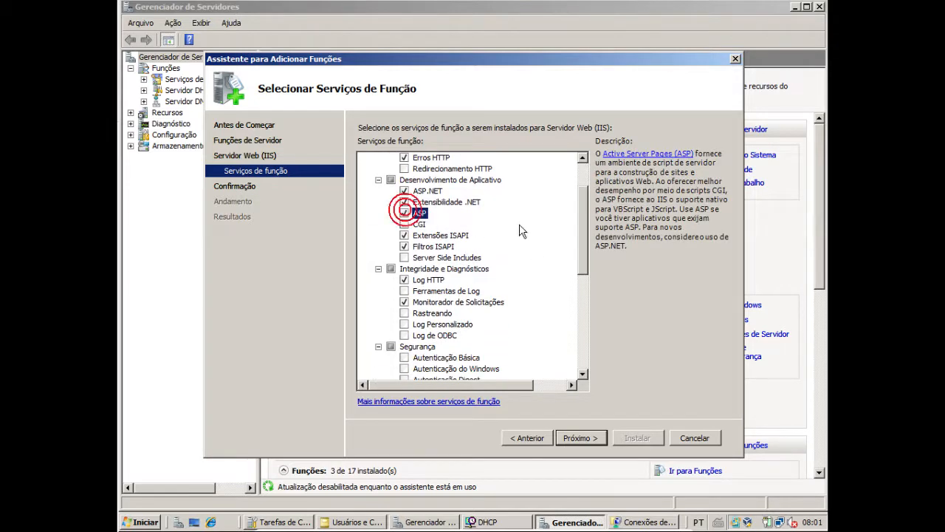
pyautogui.click(404, 257)
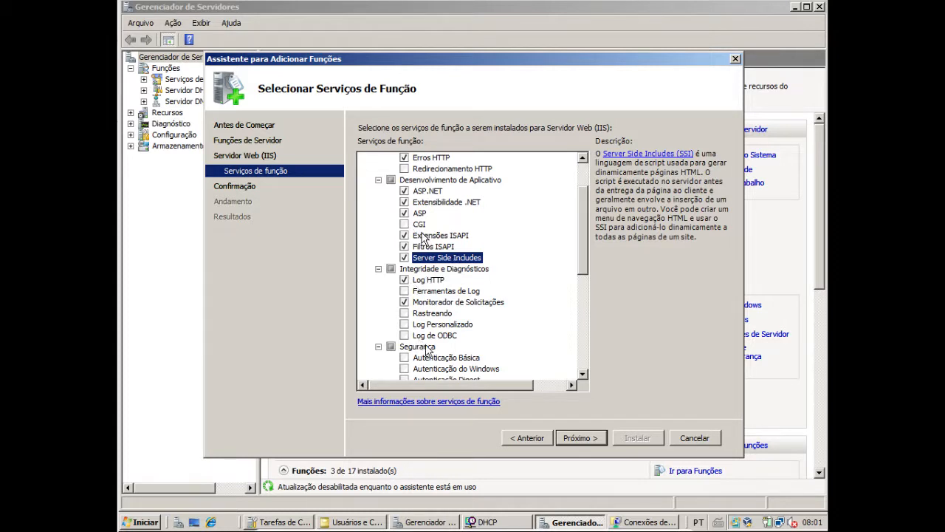
# Review the selected role services, install the Servidor Web (IIS) role and look through the installation results
pyautogui.scroll(-1, 460, 341)
pyautogui.scroll(-1, 461, 344)
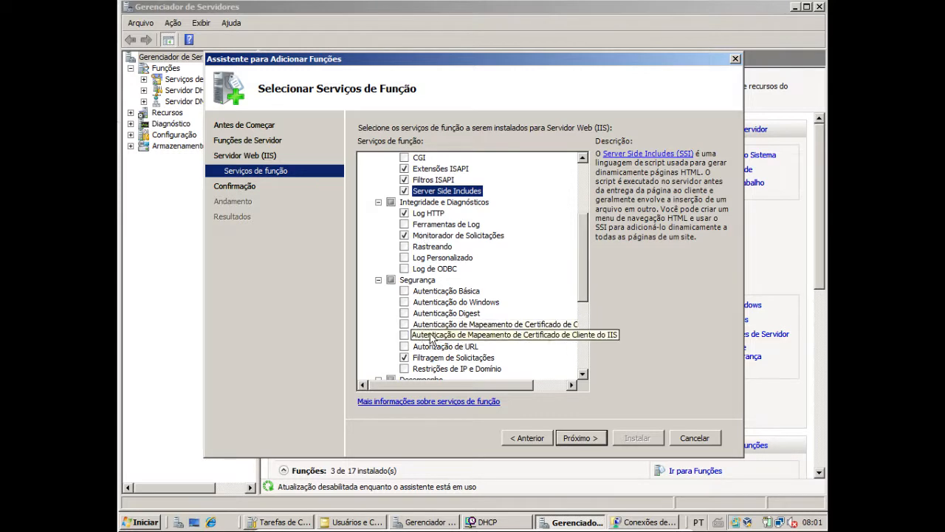
pyautogui.scroll(-1, 515, 365)
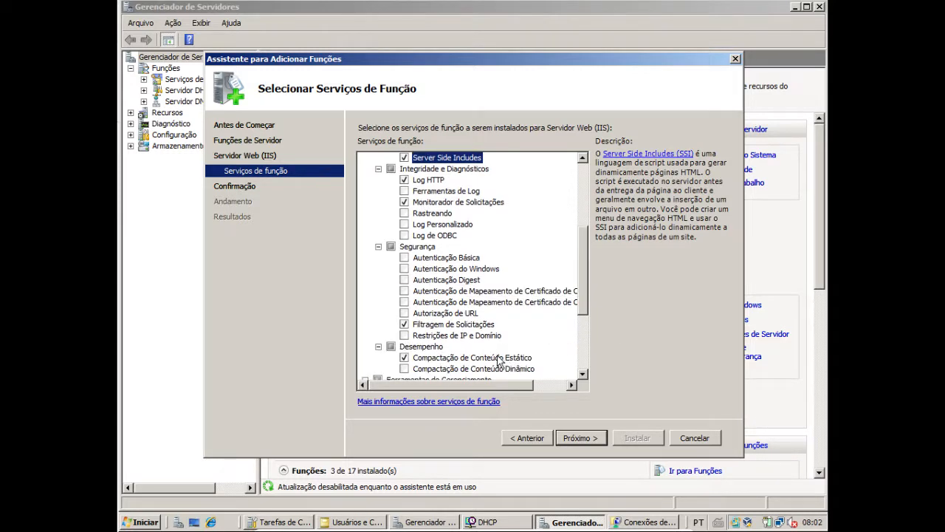
pyautogui.scroll(-2, 502, 362)
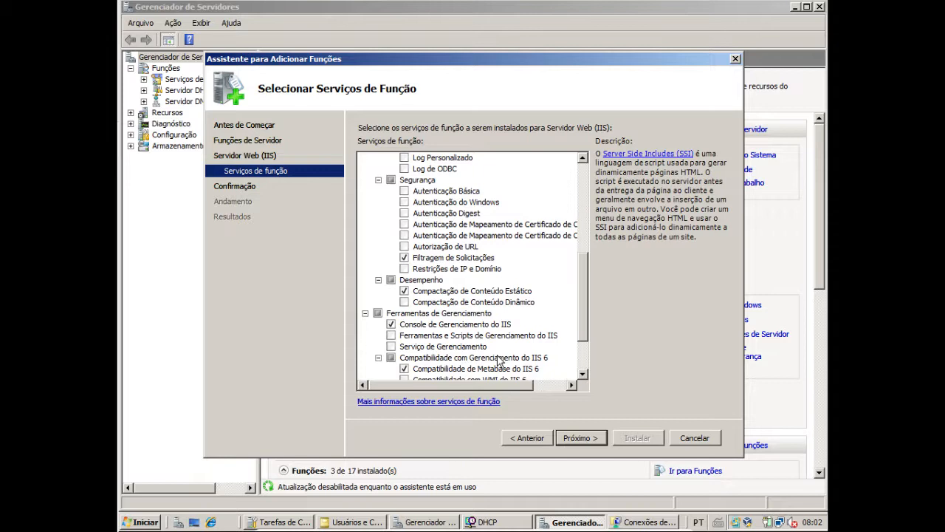
pyautogui.scroll(-1, 498, 360)
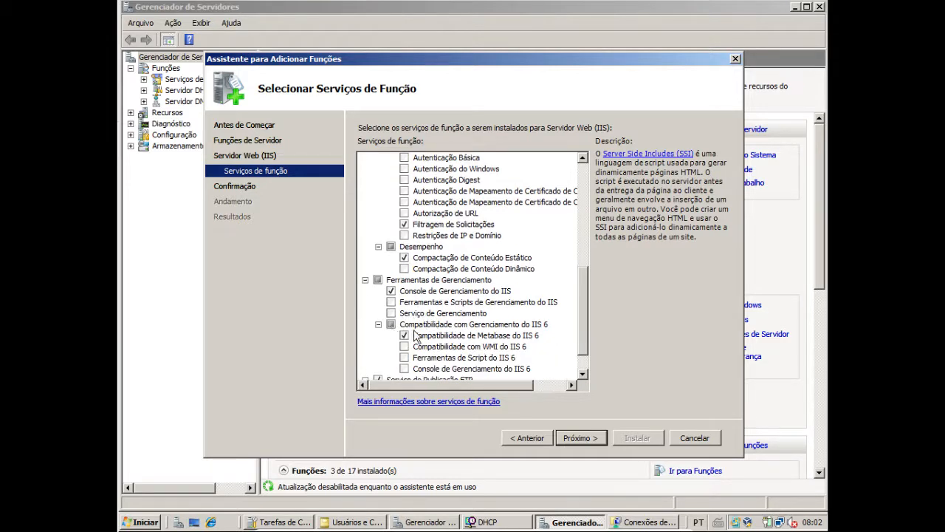
pyautogui.scroll(-1, 425, 334)
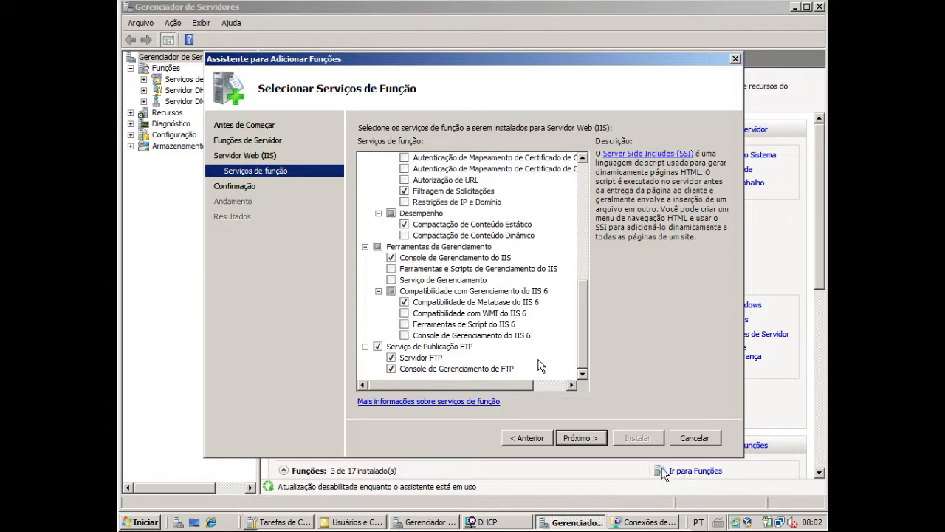
pyautogui.click(569, 438)
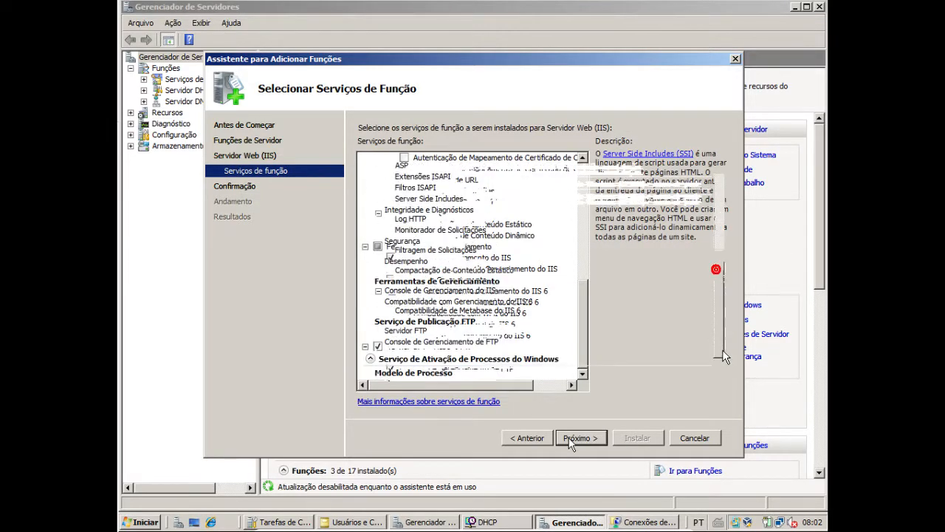
pyautogui.click(569, 437)
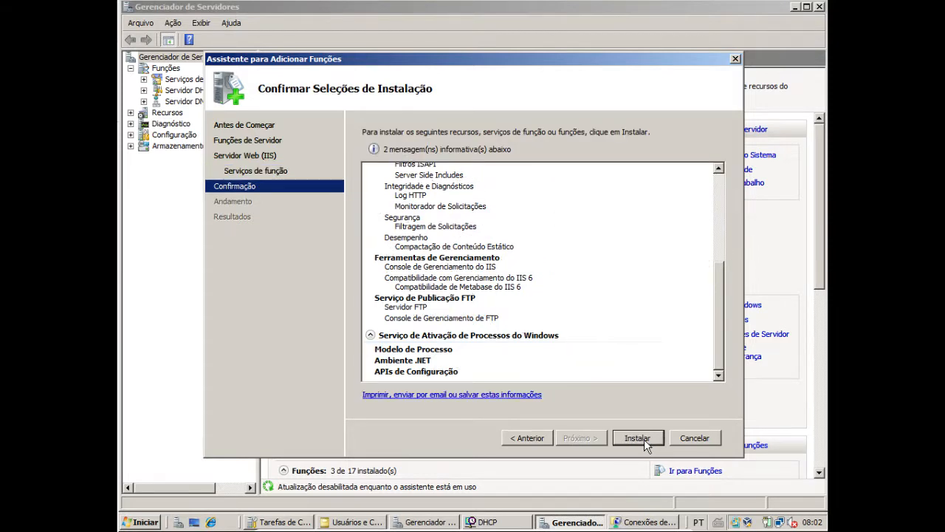
pyautogui.click(639, 438)
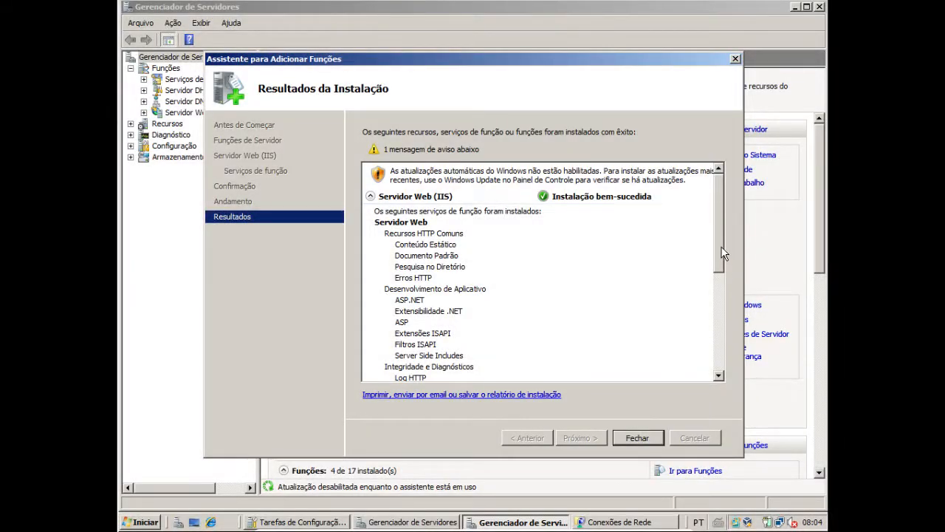
pyautogui.moveTo(719, 238); pyautogui.dragTo(733, 399)
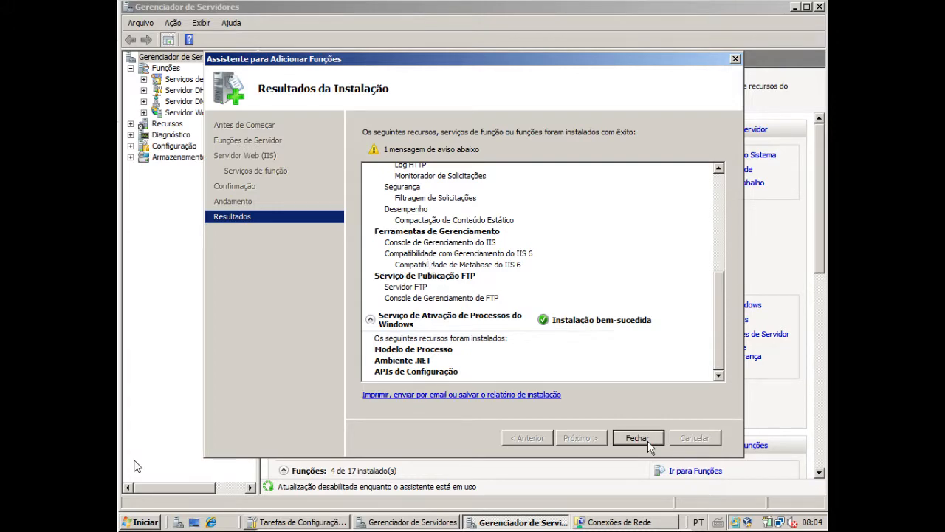
# Close the role wizard and open Gerenciador do Serviços de Informações da Internet (IIS) 6.0 from the administrative tools
pyautogui.click(148, 522)
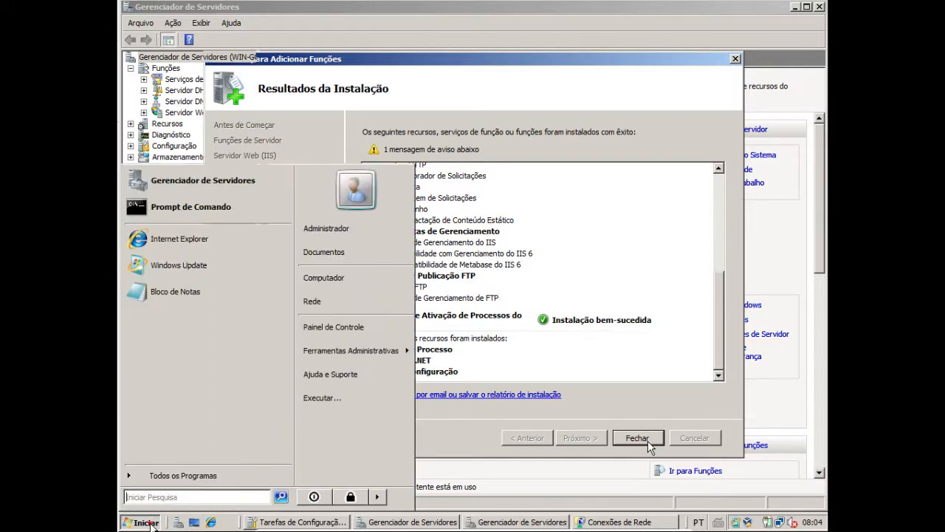
pyautogui.moveTo(384, 353)
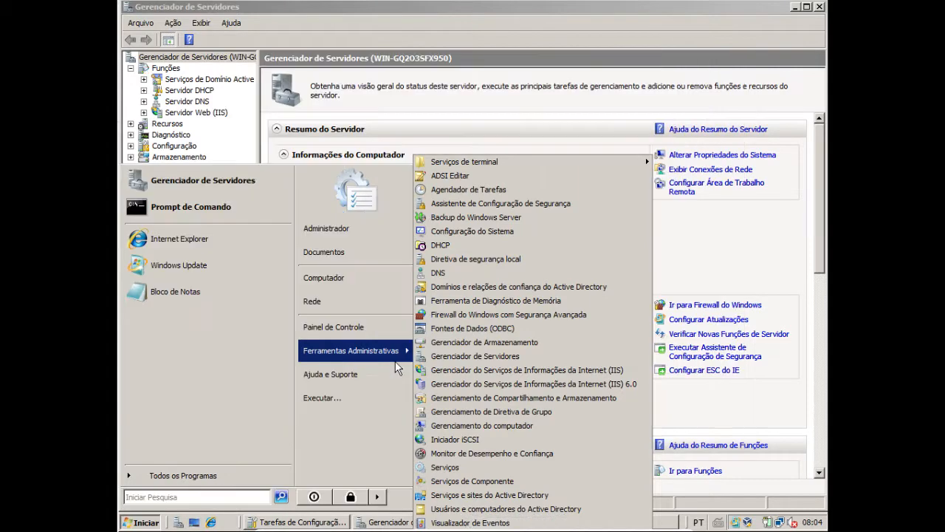
pyautogui.click(587, 386)
pyautogui.click(566, 7)
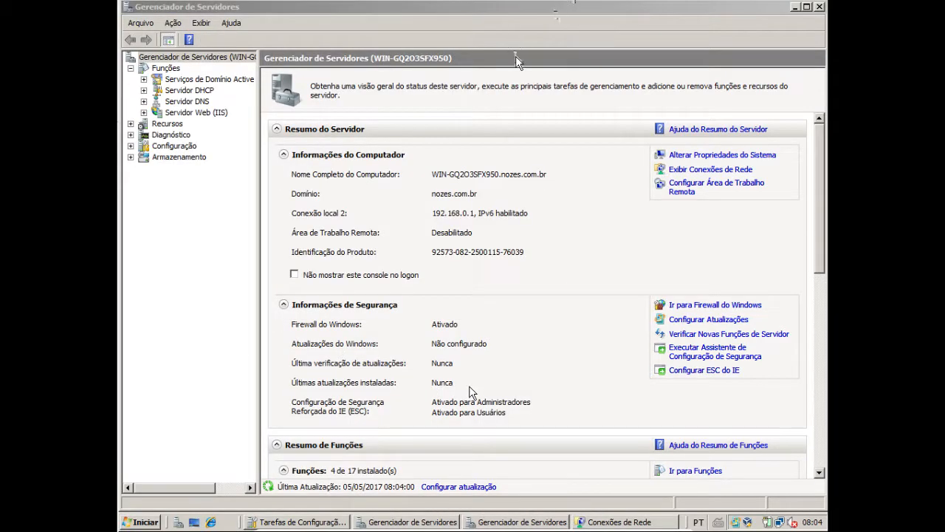
pyautogui.click(551, 12)
# Open Gerenciador do Serviços de Informações da Internet (IIS), connect to the local server and display the Default Web Site's home page
pyautogui.click(130, 522)
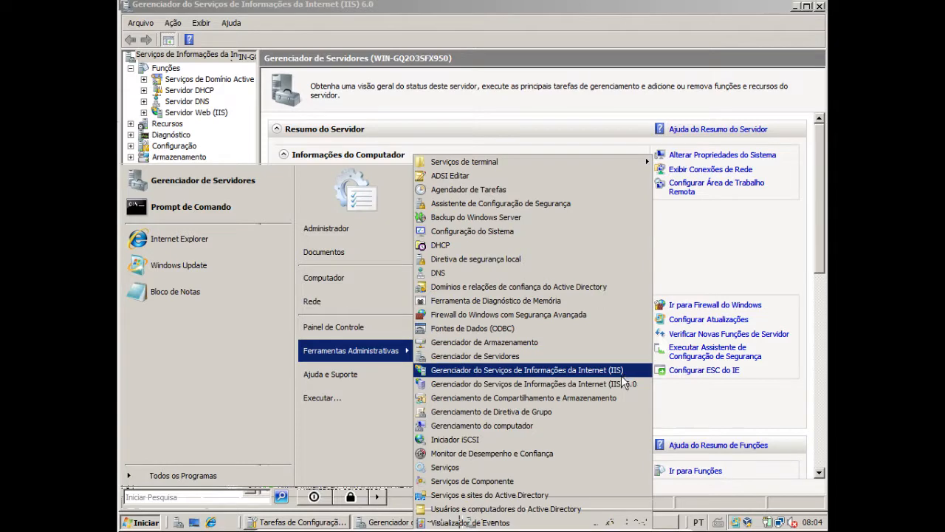
pyautogui.click(619, 384)
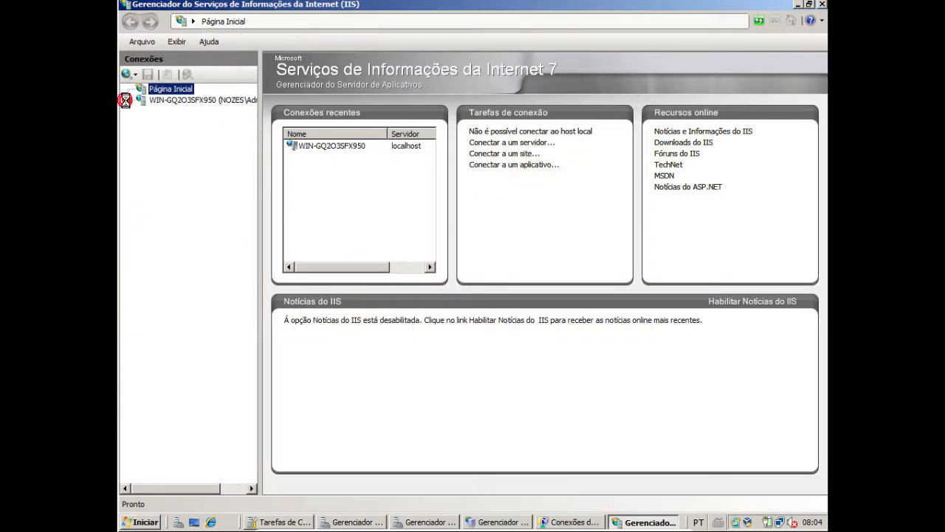
pyautogui.click(160, 101)
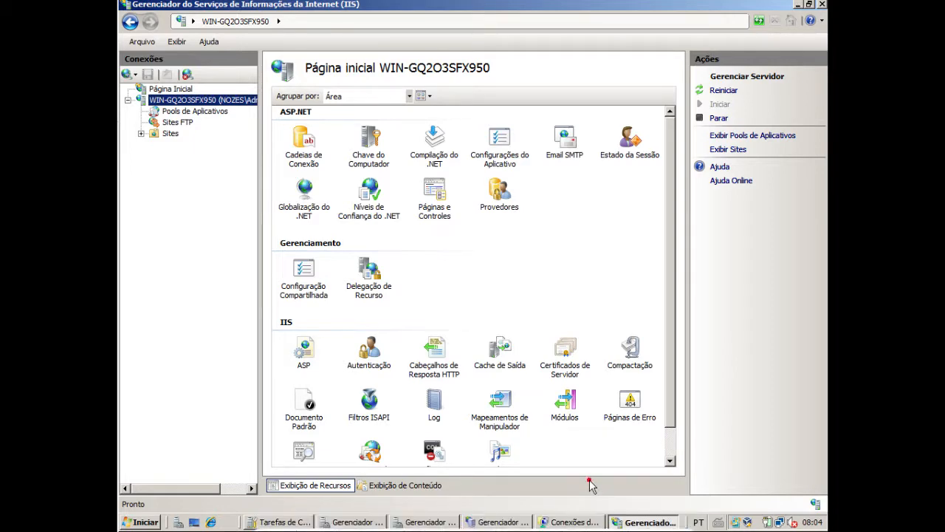
pyautogui.click(568, 525)
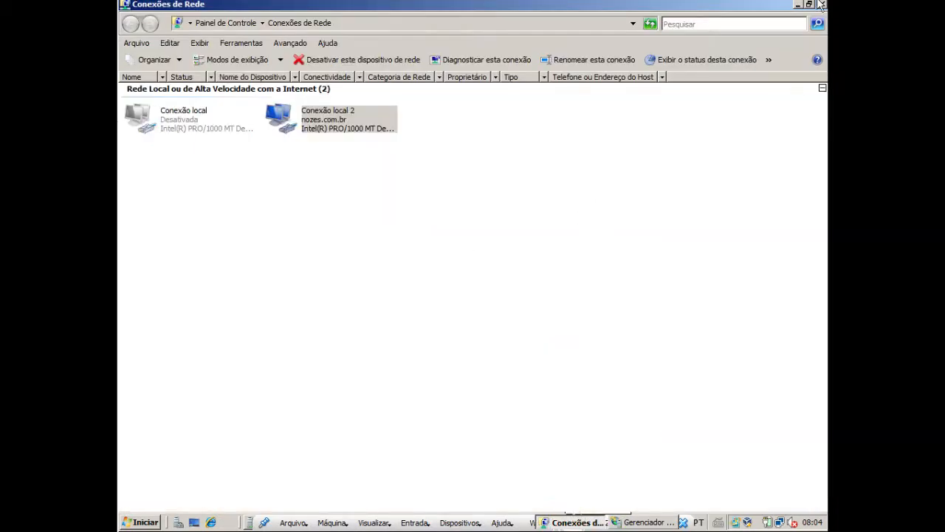
pyautogui.click(578, 522)
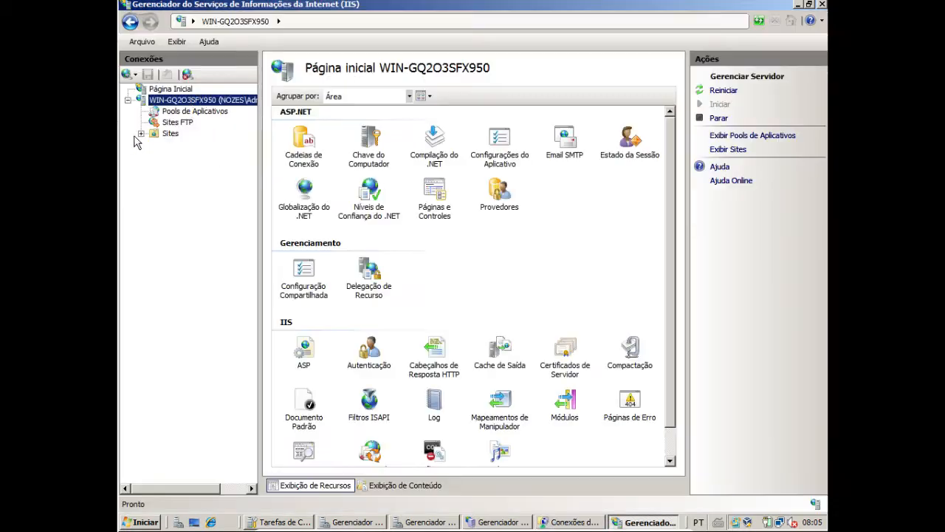
pyautogui.click(140, 134)
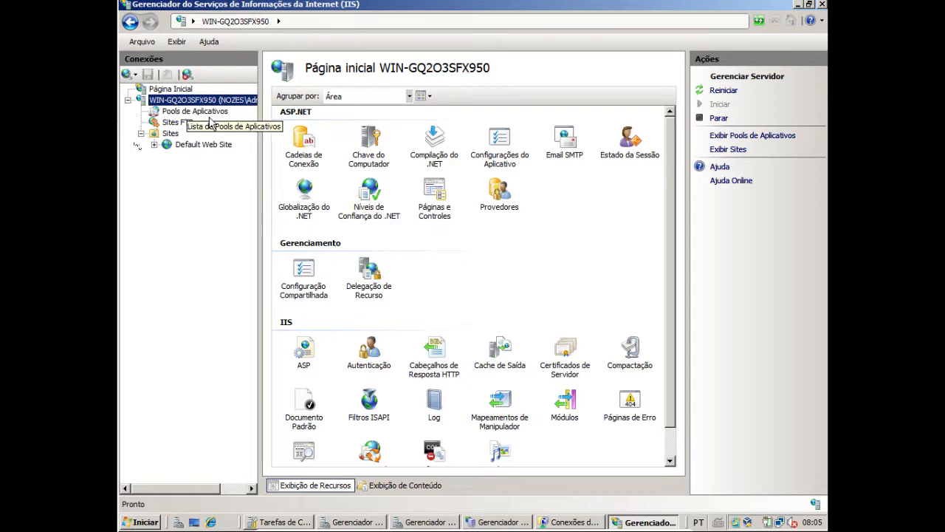
pyautogui.click(196, 145)
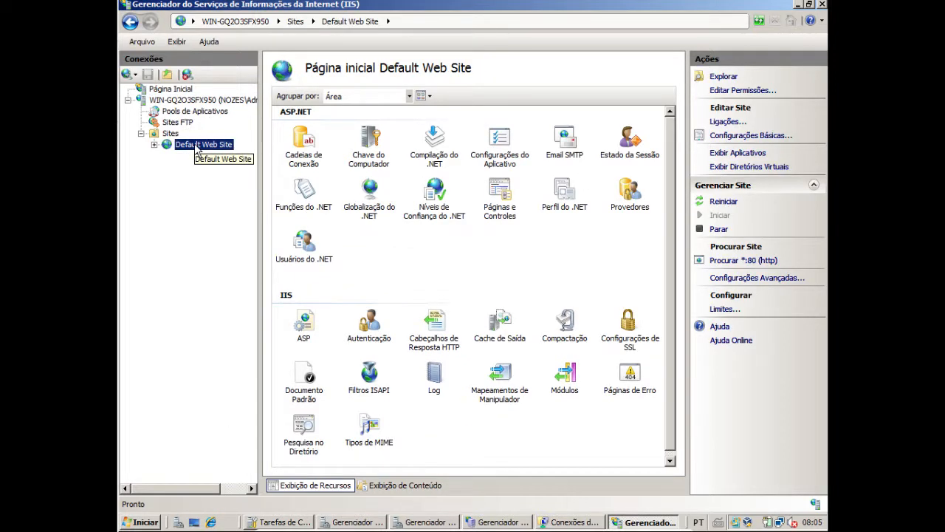
# Minimize the open IIS consoles and the remaining management windows to clear the desktop
pyautogui.click(798, 6)
pyautogui.click(799, 5)
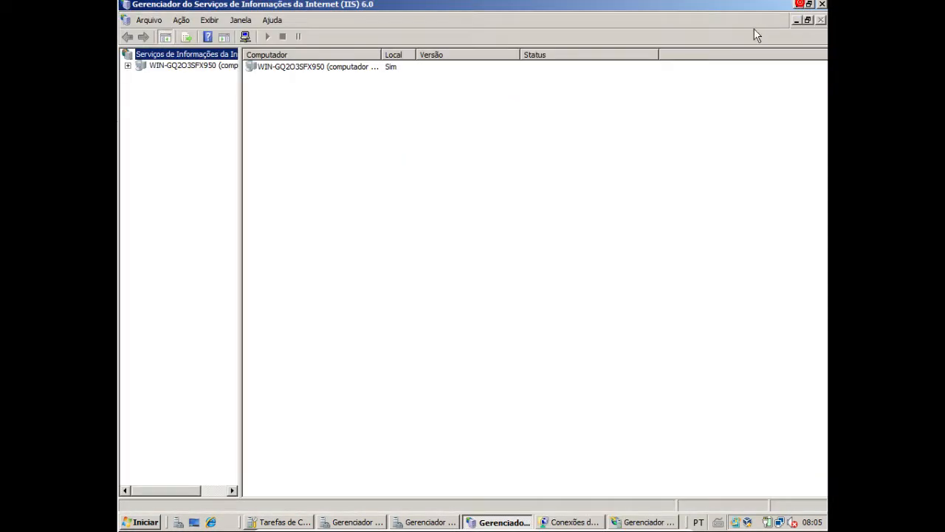
pyautogui.click(797, 21)
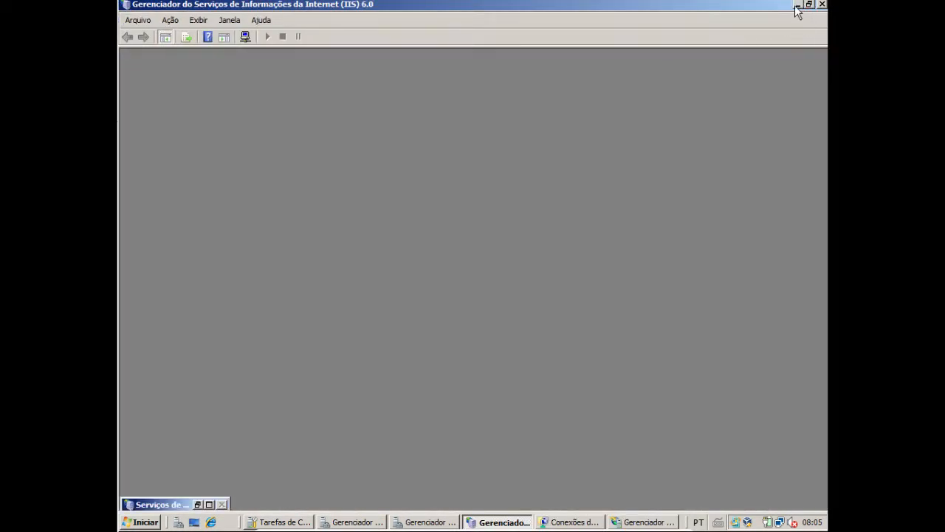
pyautogui.click(801, 5)
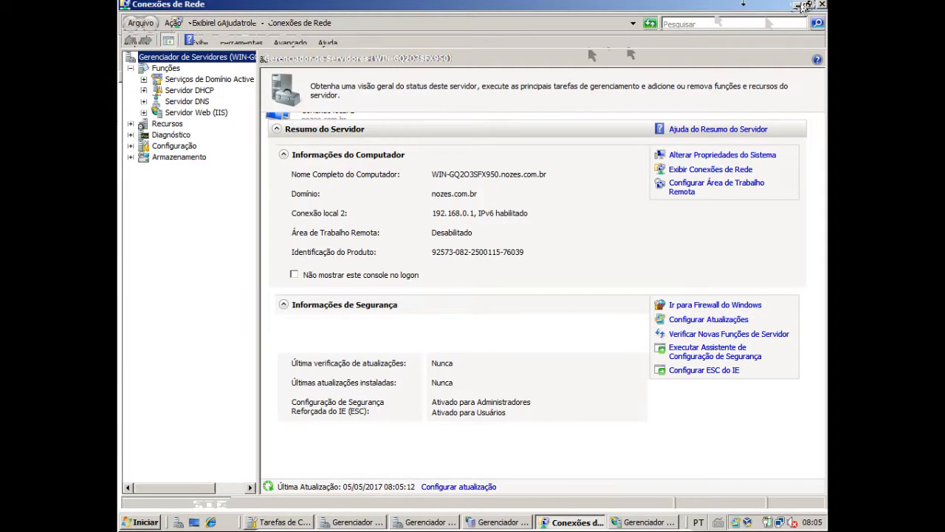
pyautogui.click(798, 5)
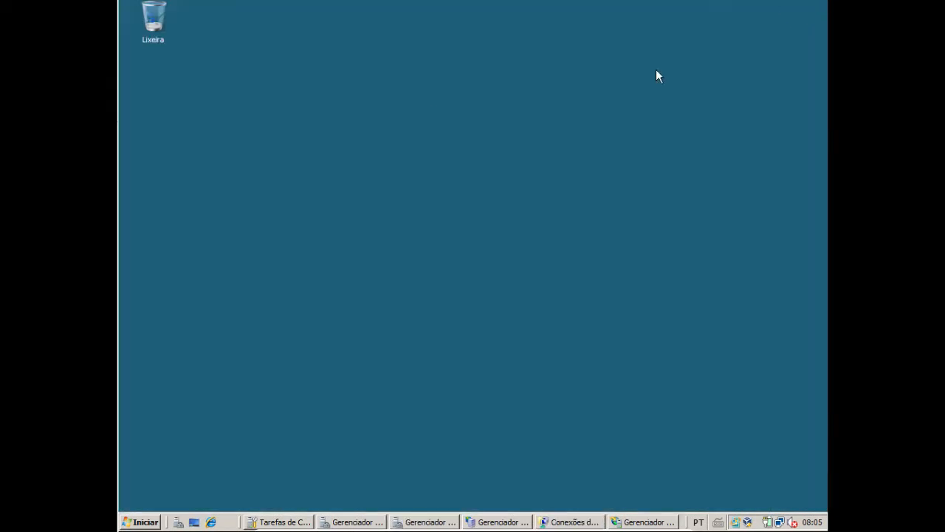
pyautogui.click(140, 523)
pyautogui.click(222, 235)
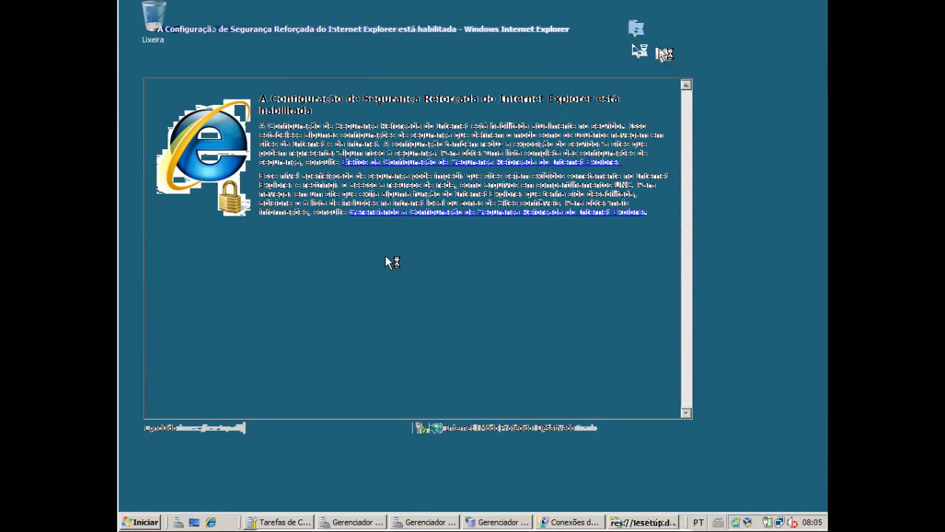
pyautogui.click(678, 27)
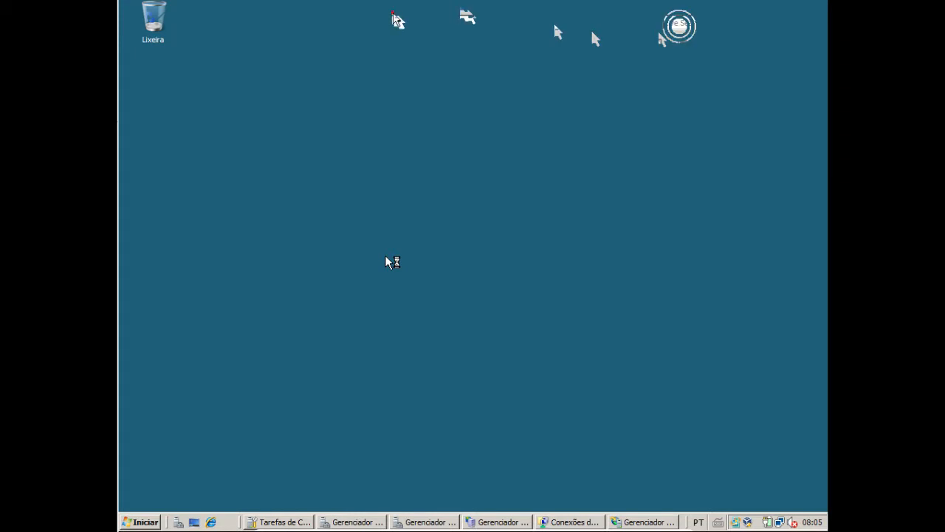
pyautogui.click(392, 17)
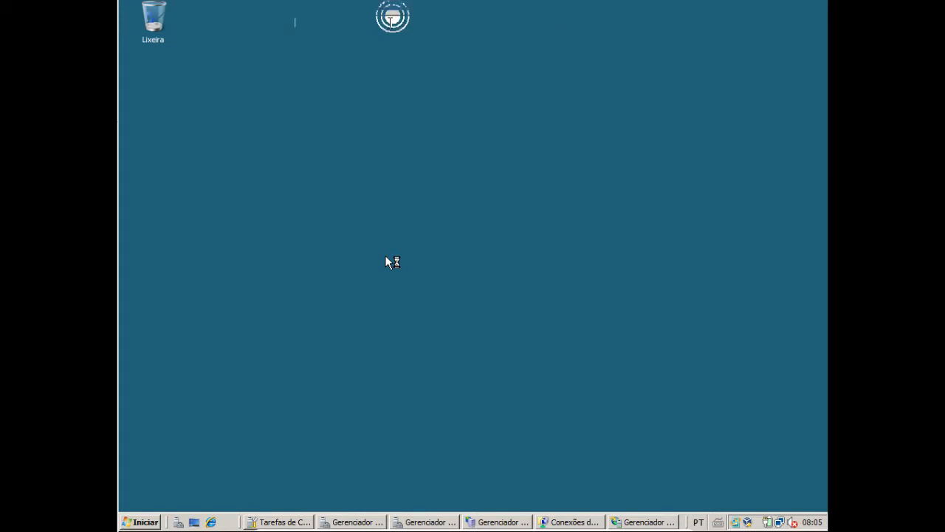
pyautogui.write('hh')
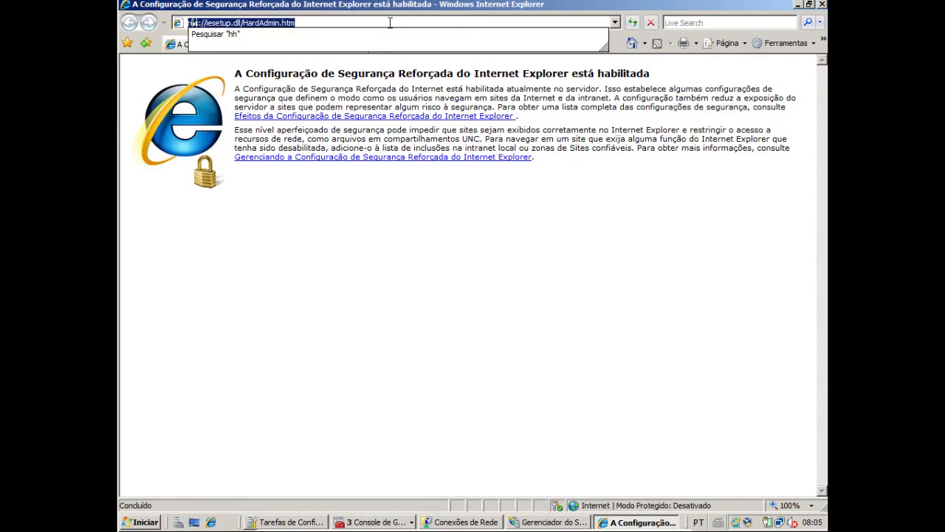
pyautogui.press('Escape')
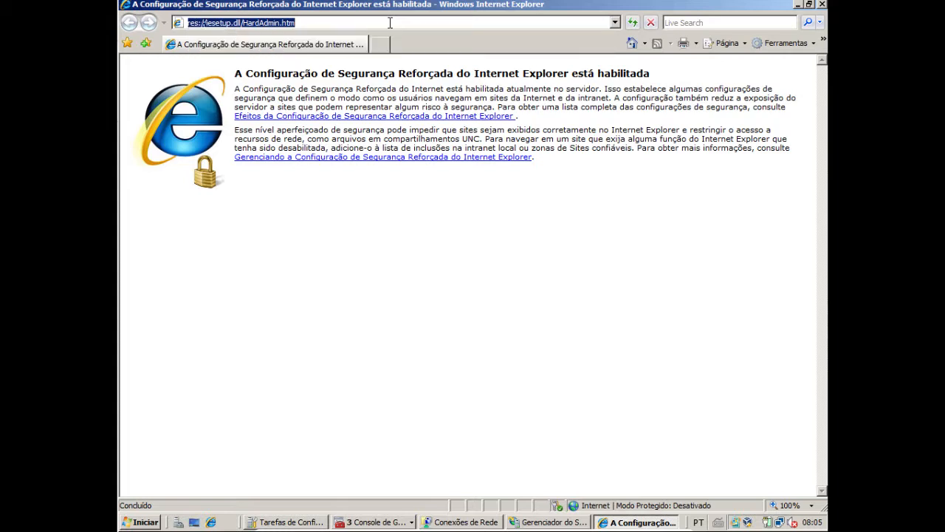
pyautogui.write('http://loc')
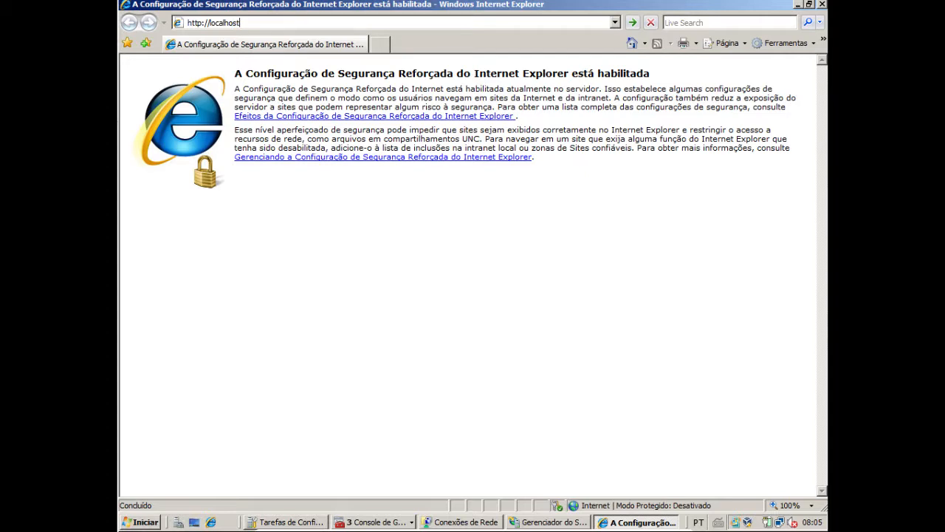
pyautogui.write('alhost')
pyautogui.press('Return')
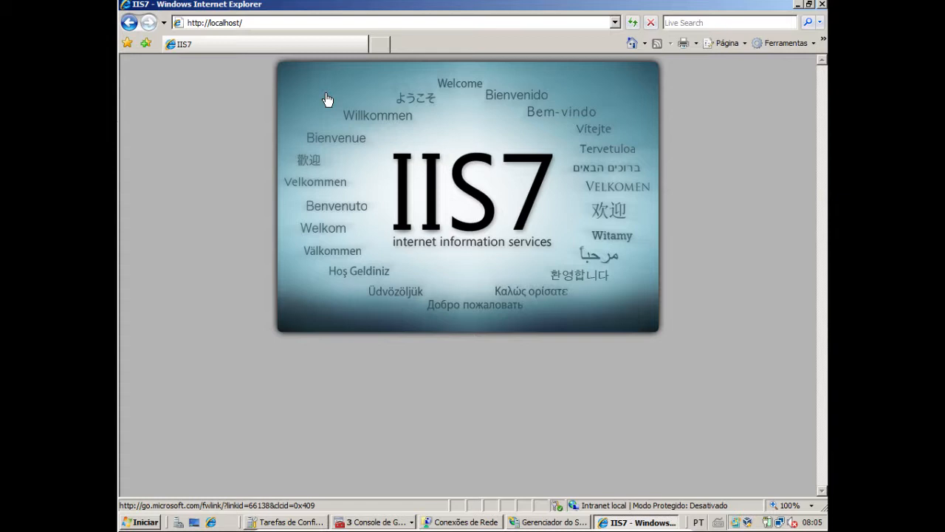
# Follow the Bem-vindo link on the IIS7 page and add about:internet to the trusted sites
pyautogui.click(560, 115)
pyautogui.click(576, 273)
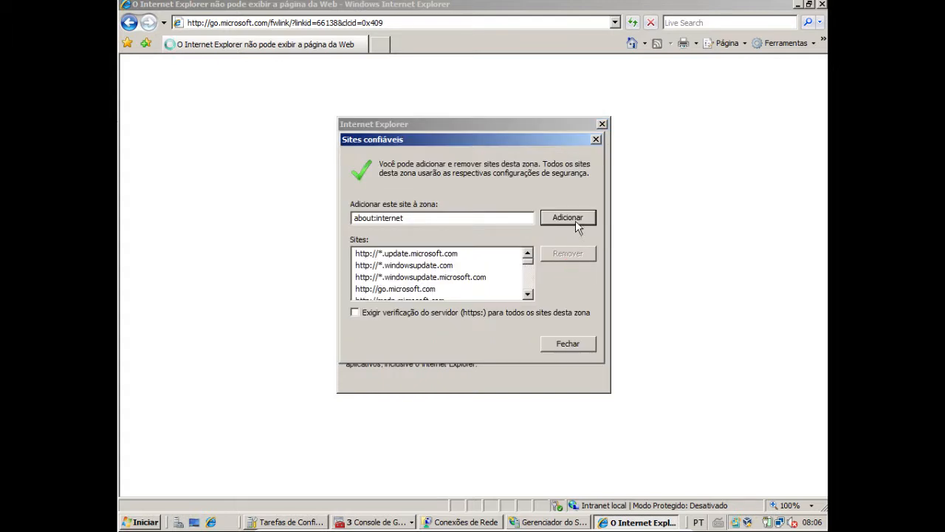
pyautogui.click(568, 218)
pyautogui.click(568, 343)
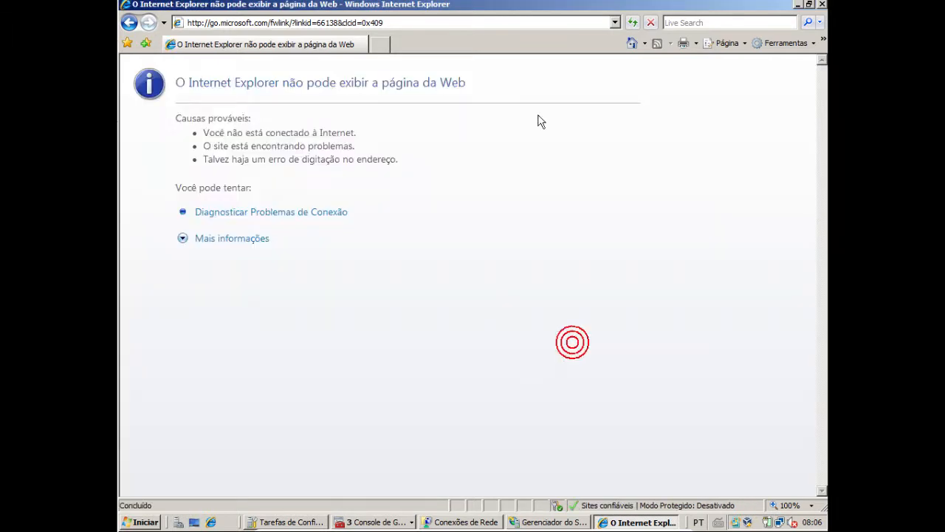
pyautogui.click(632, 23)
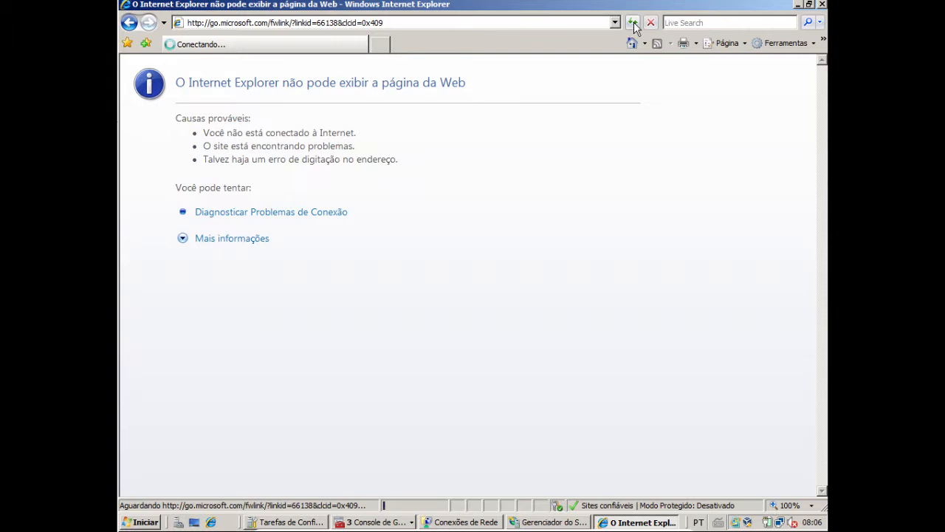
pyautogui.click(129, 24)
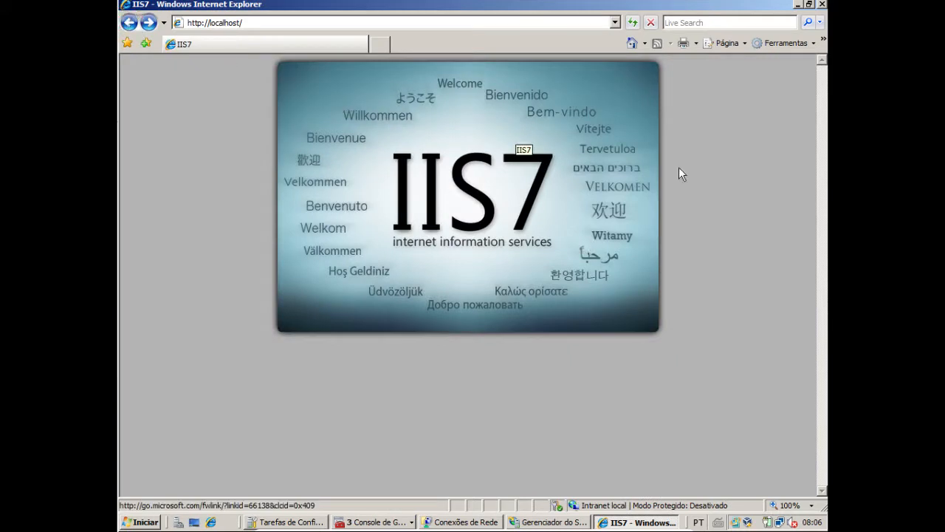
pyautogui.click(554, 191)
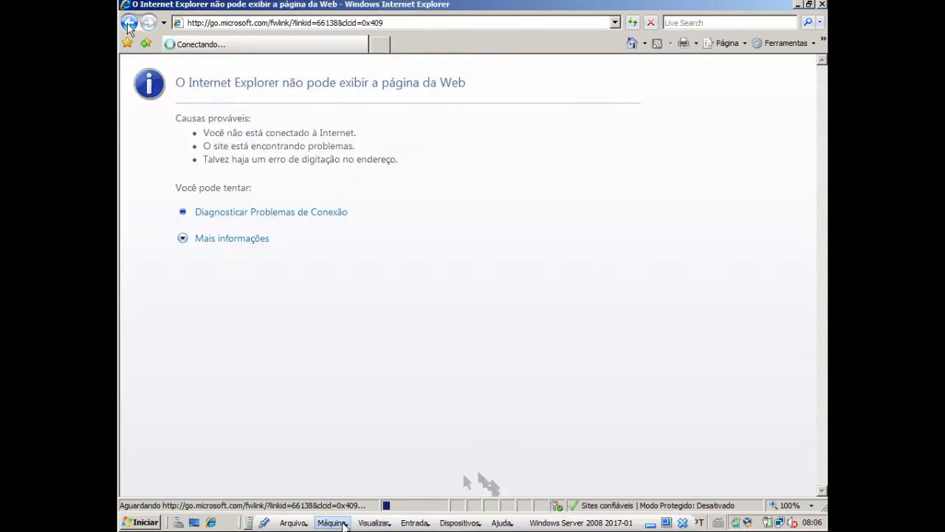
pyautogui.rightClick(401, 523)
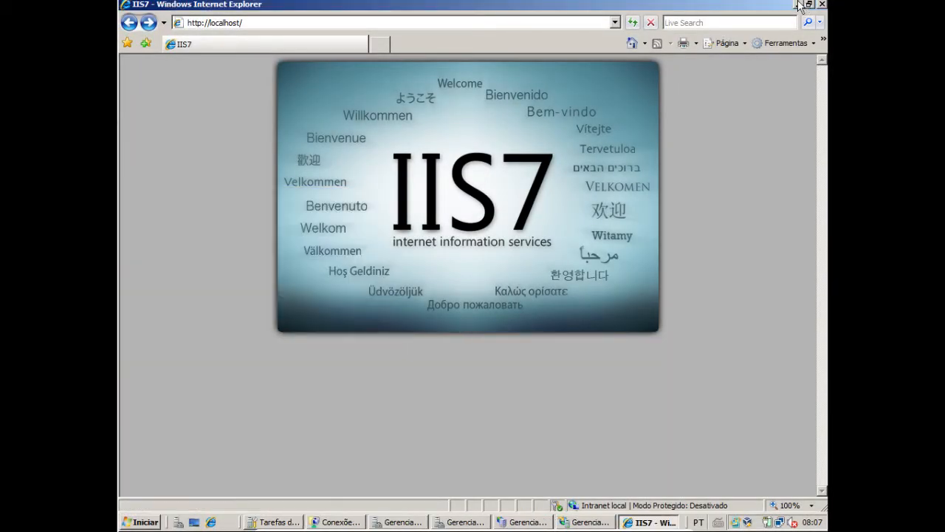
# Leave the browser and open Disco Local (C:) through Computador in the file explorer
pyautogui.click(797, 4)
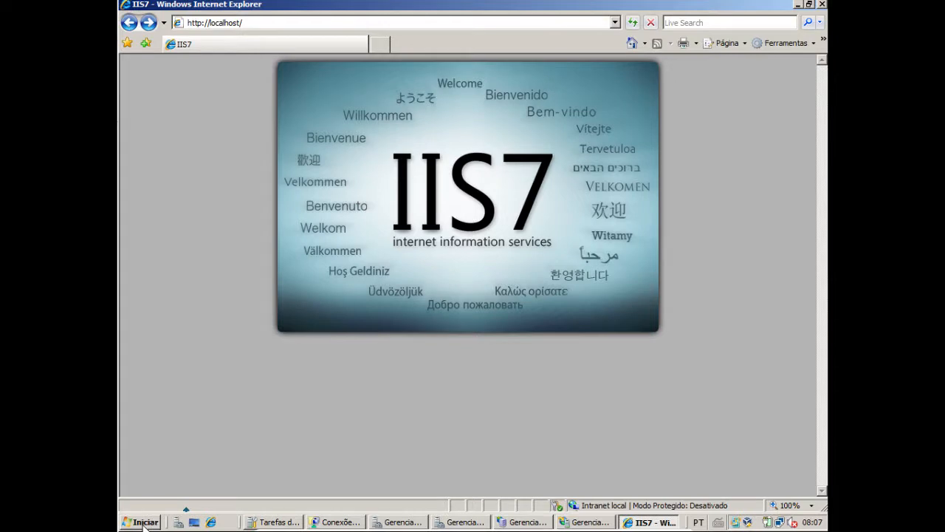
pyautogui.click(142, 523)
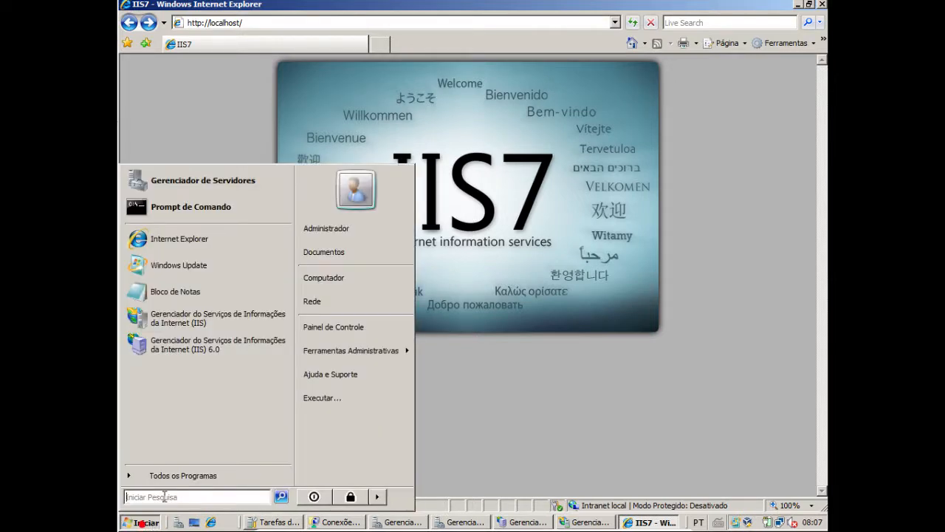
pyautogui.click(574, 330)
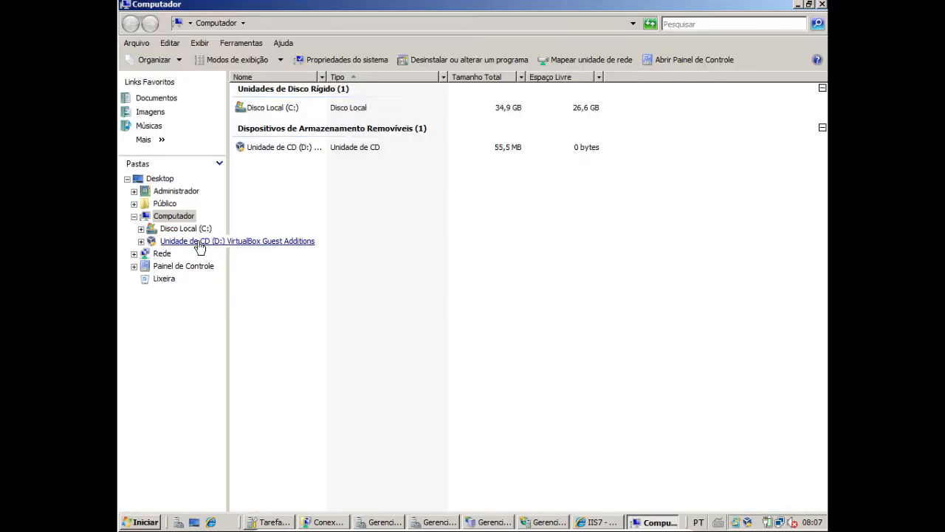
pyautogui.click(190, 228)
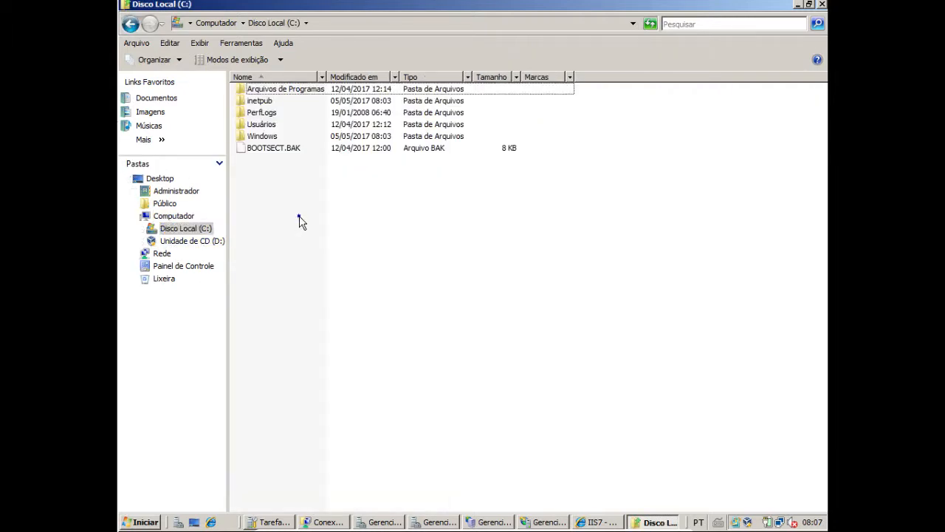
# Create a new folder named nozes in the root of Disco Local (C:)
pyautogui.rightClick(299, 216)
pyautogui.click(344, 318)
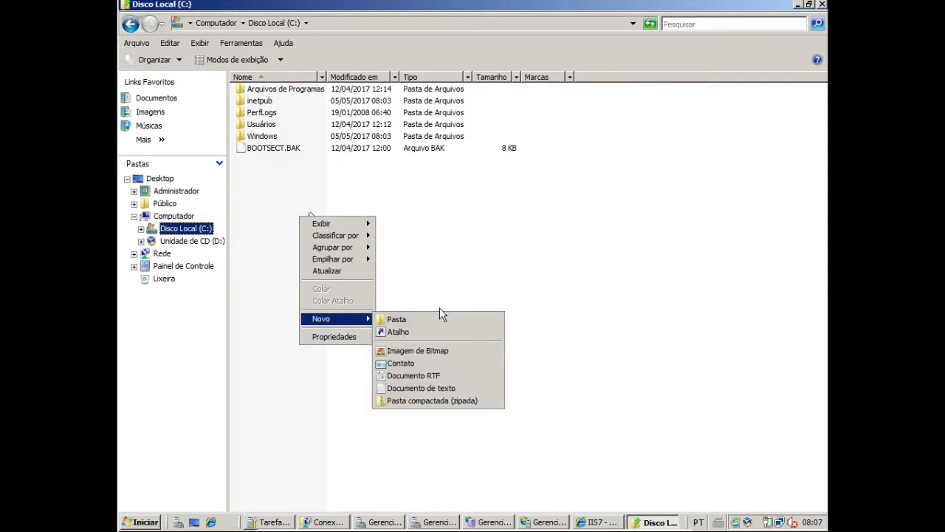
pyautogui.click(422, 318)
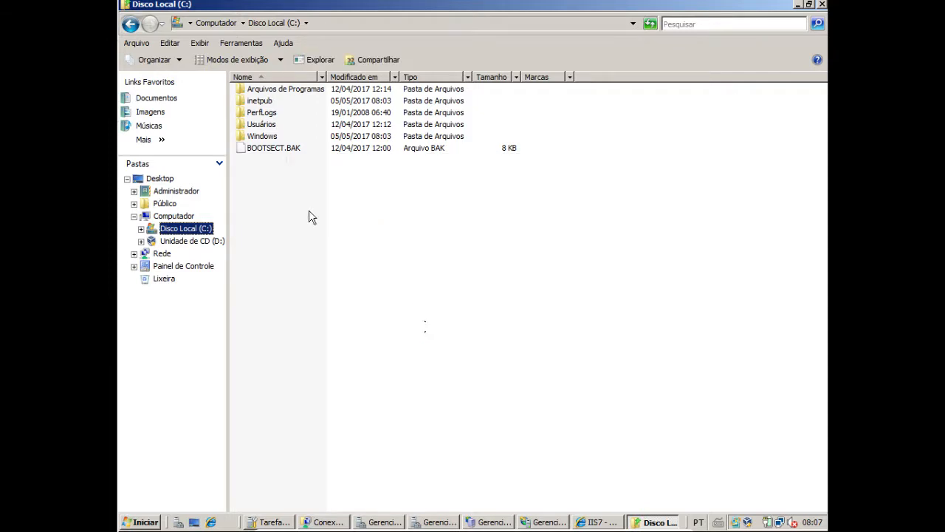
pyautogui.write('nozes')
pyautogui.press('Return')
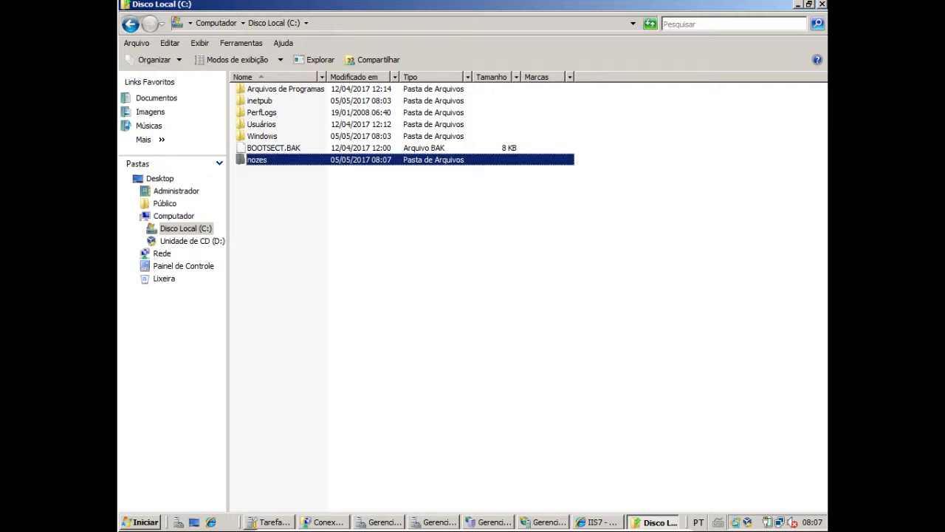
# Look inside the nozes folder and return to the root of Disco Local (C:)
pyautogui.press('Return')
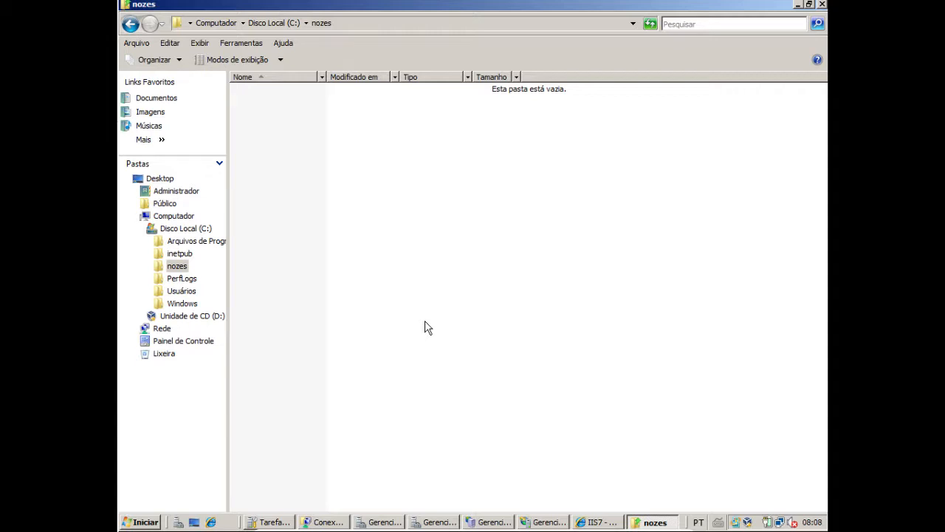
pyautogui.click(260, 23)
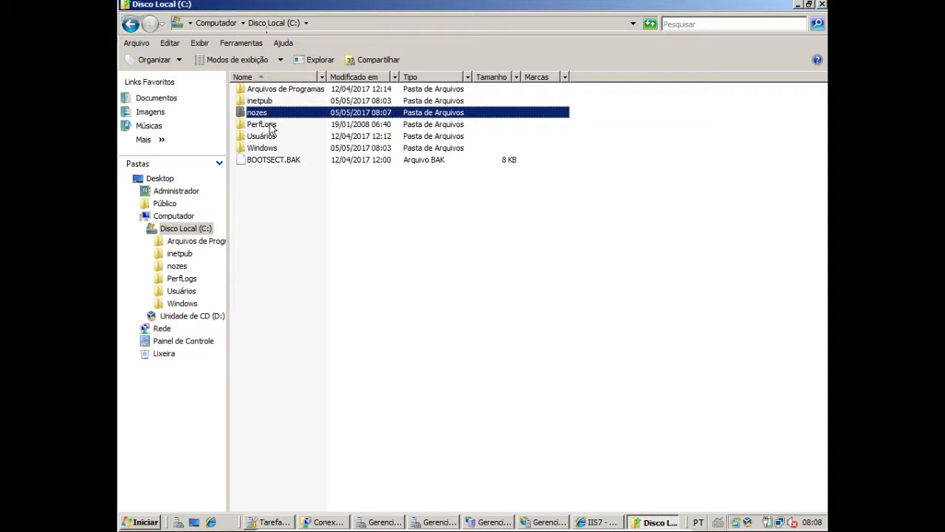
pyautogui.press('Return')
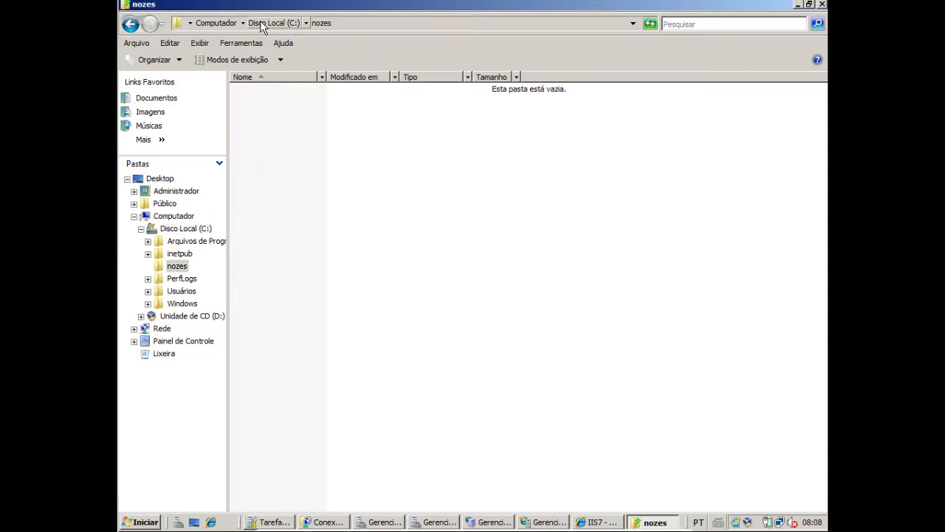
pyautogui.click(262, 23)
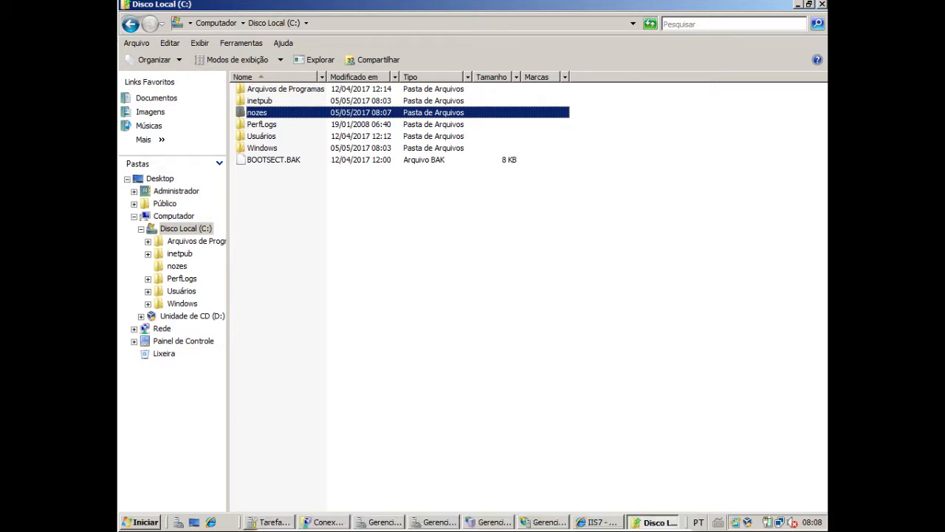
# Switch to IIS Manager, launch the IIS 6.0 Manager from Sites FTP, maximize it and expand the local server
pyautogui.click(573, 460)
pyautogui.click(539, 523)
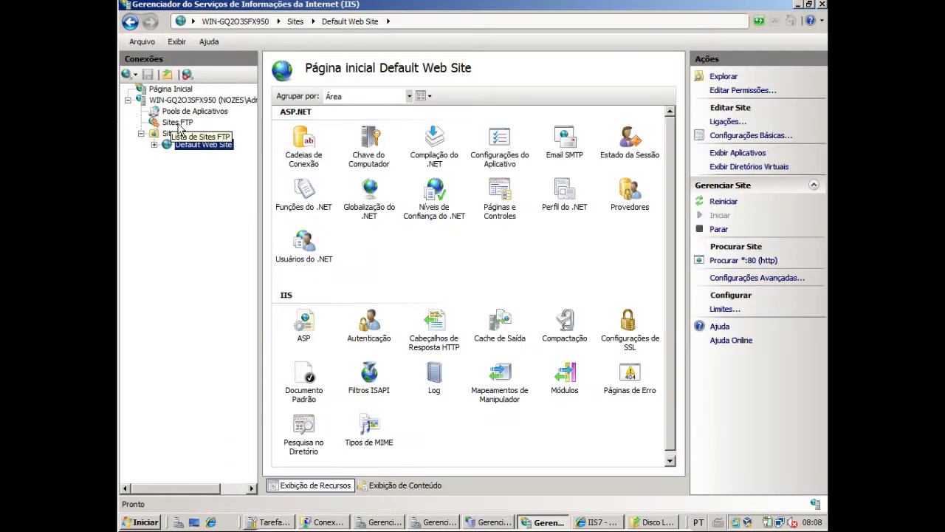
pyautogui.click(178, 123)
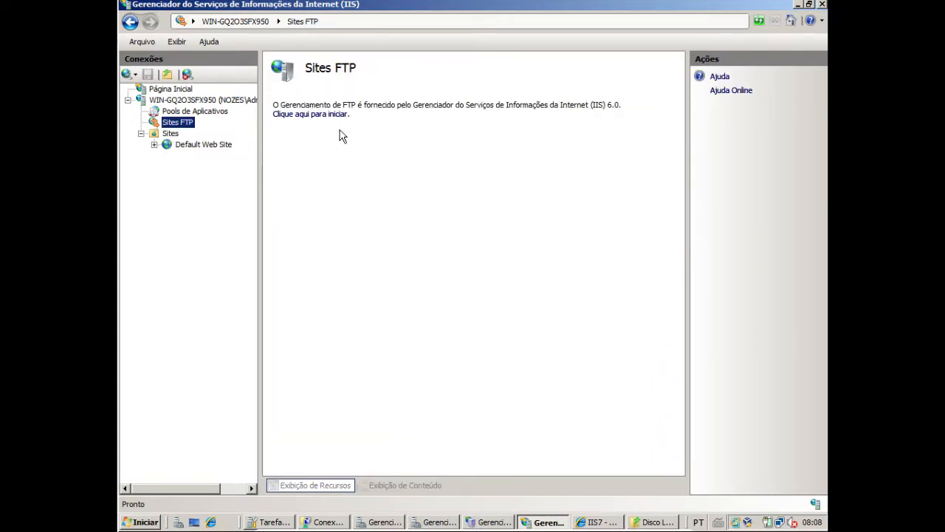
pyautogui.click(202, 144)
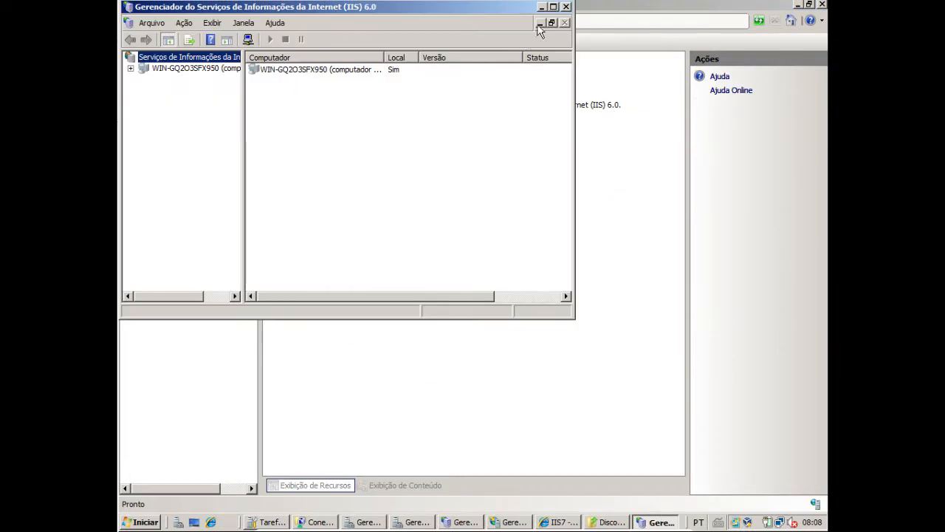
pyautogui.click(554, 7)
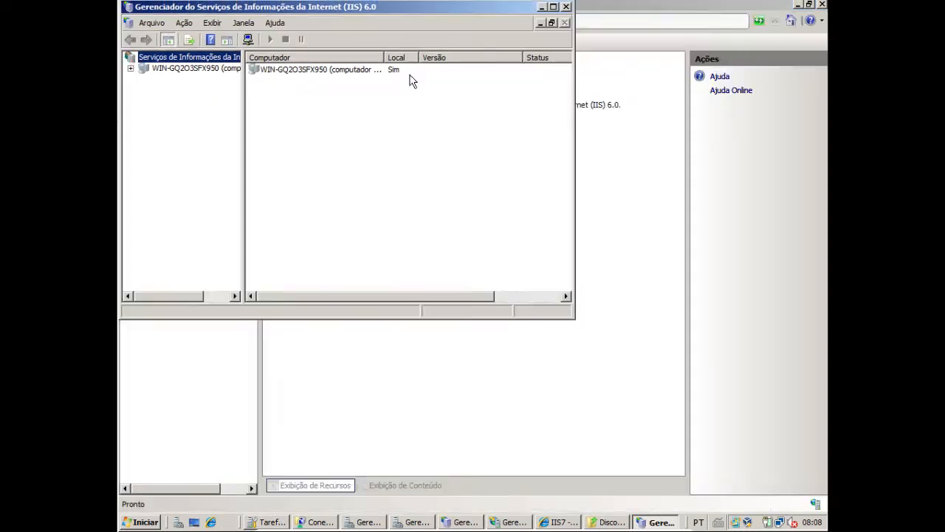
pyautogui.click(130, 68)
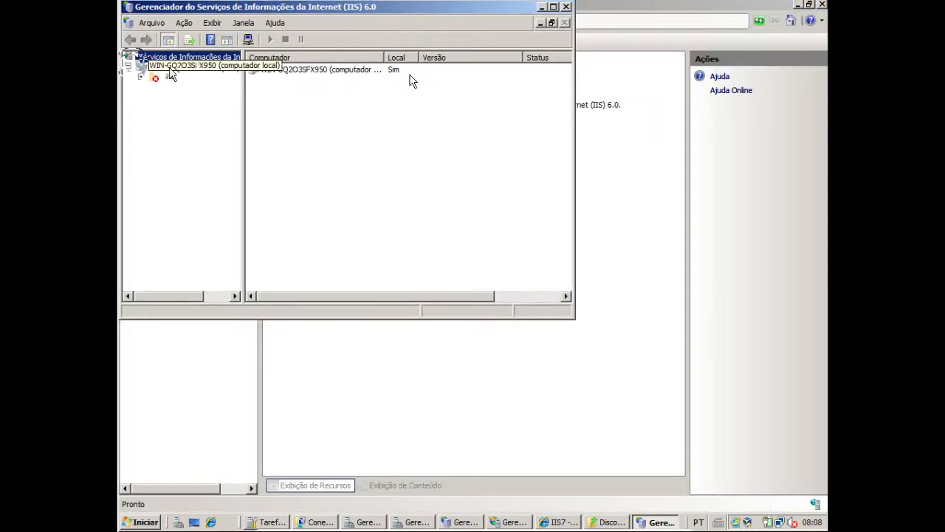
# Start a new FTP site under Sites FTP and give it the description "Aula de Jogos"
pyautogui.rightClick(169, 68)
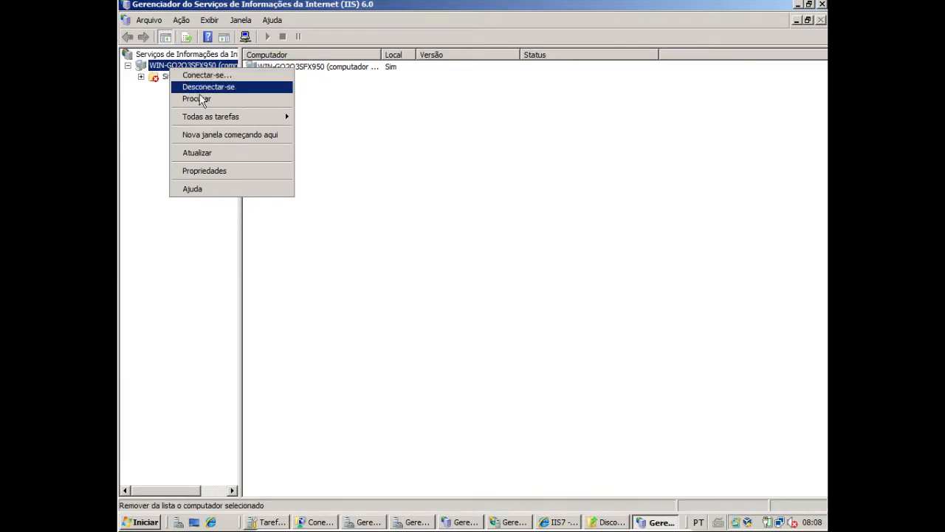
pyautogui.click(155, 92)
pyautogui.rightClick(170, 68)
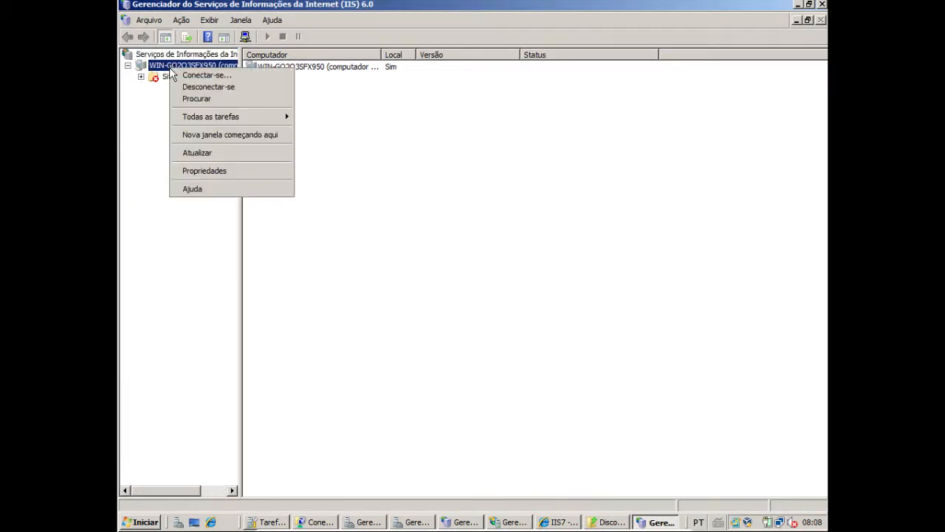
pyautogui.rightClick(167, 76)
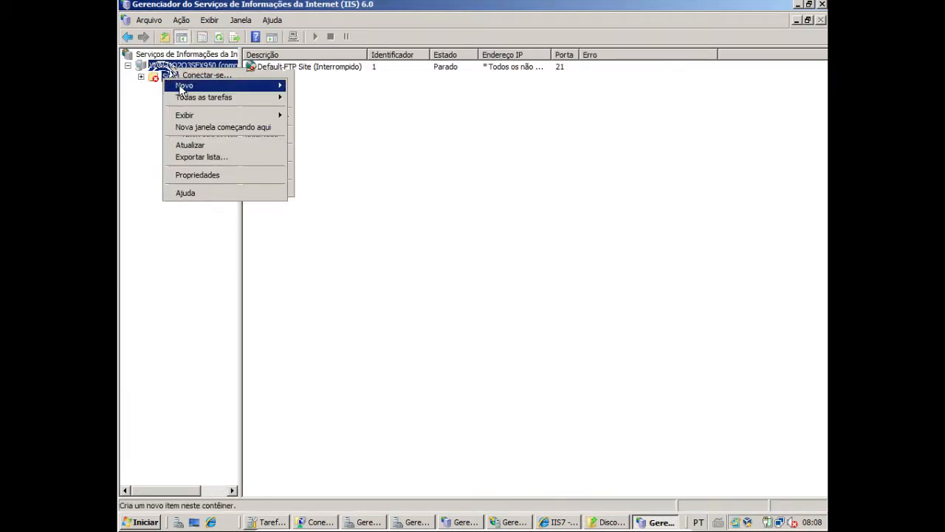
pyautogui.moveTo(185, 86)
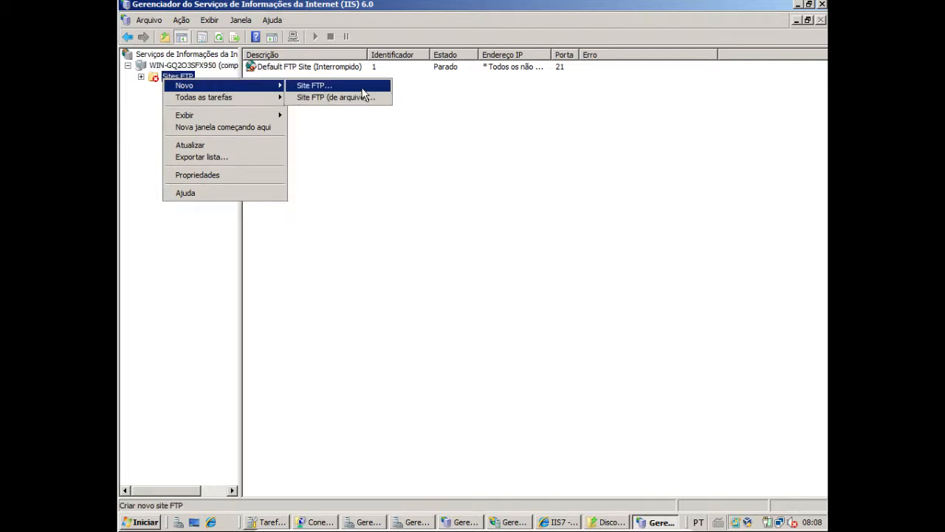
pyautogui.click(322, 90)
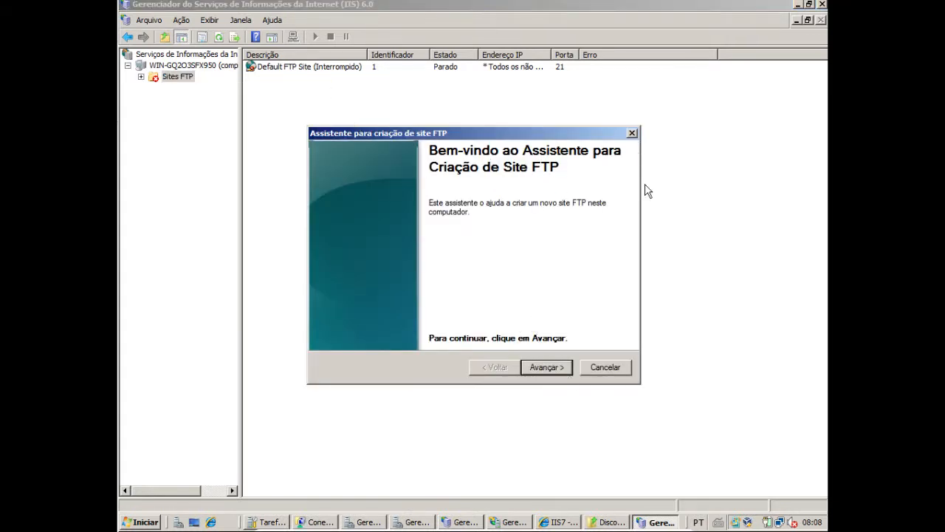
pyautogui.click(550, 366)
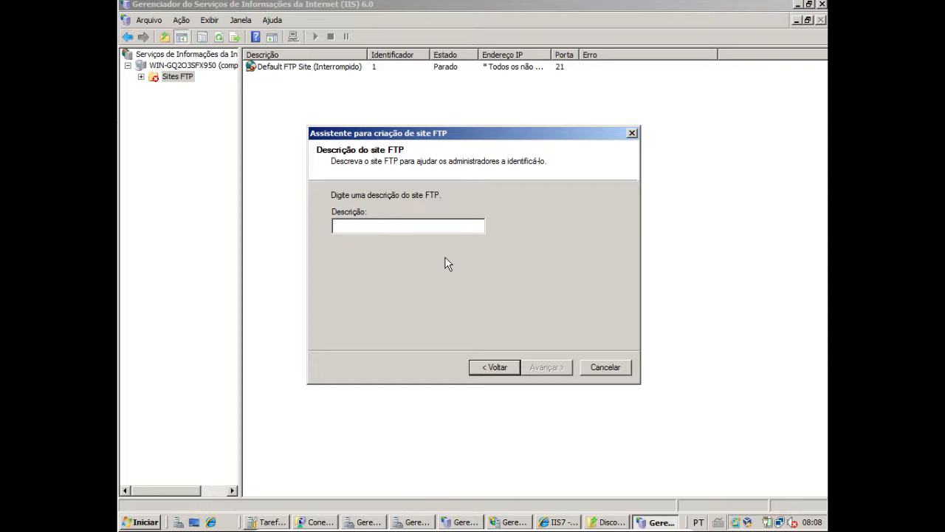
pyautogui.write('Aula de Jogod')
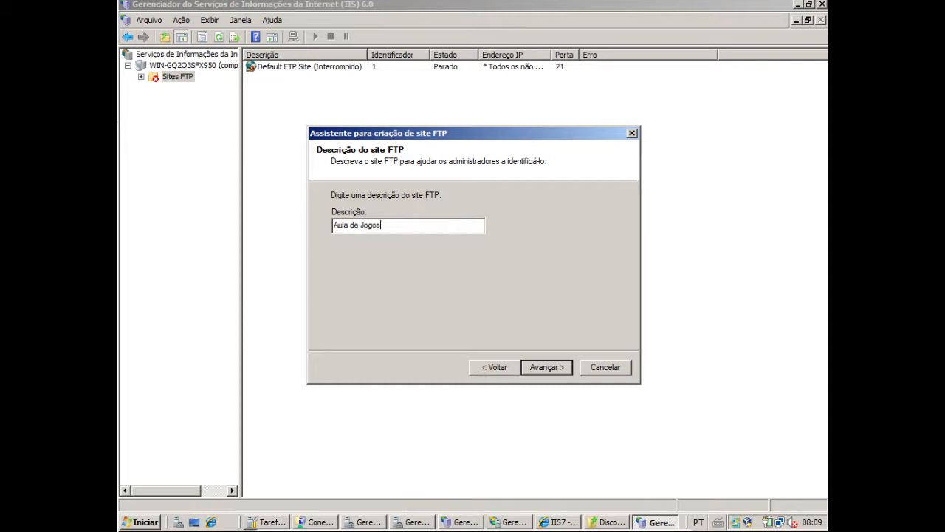
pyautogui.click(548, 366)
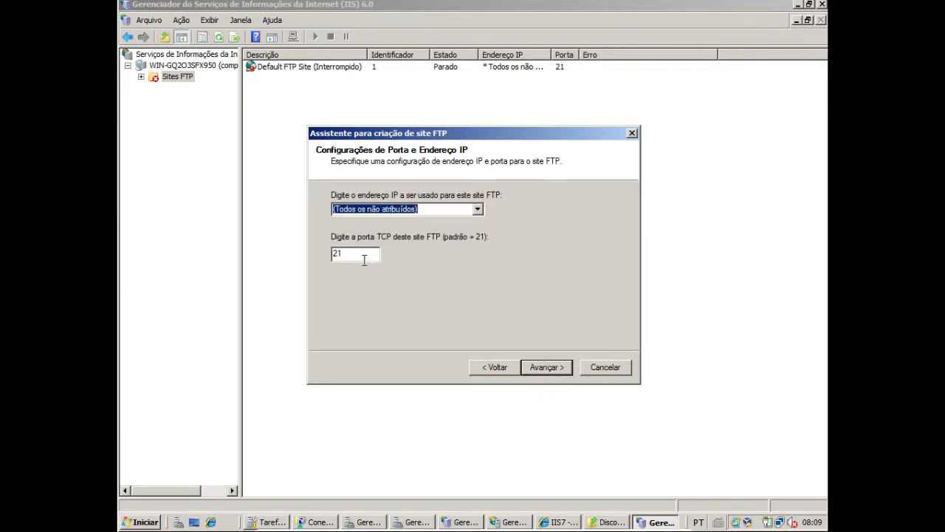
# Assign IP address 192.168.0.1 to the new FTP site, keeping TCP port 21
pyautogui.moveTo(358, 257)
pyautogui.mouseDown()
pyautogui.moveTo(336, 255)
pyautogui.moveTo(351, 255)
pyautogui.mouseUp()
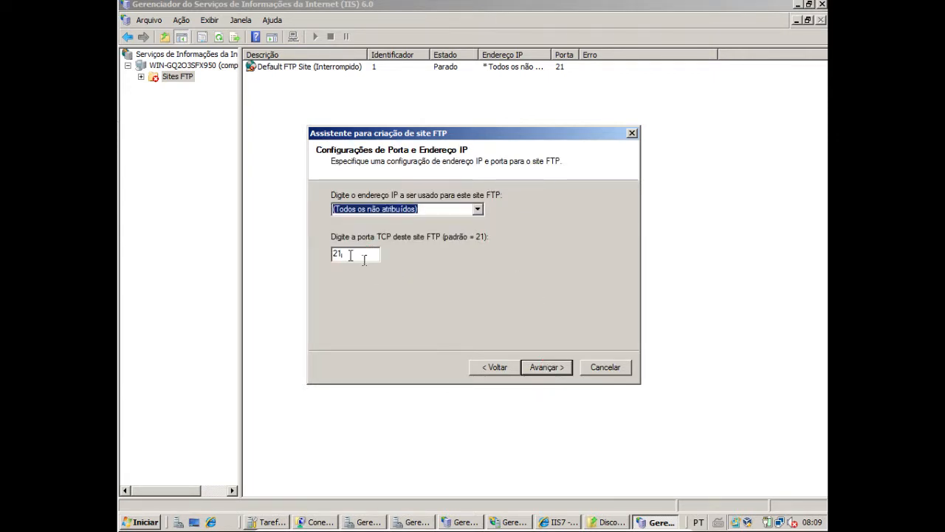
pyautogui.click(479, 209)
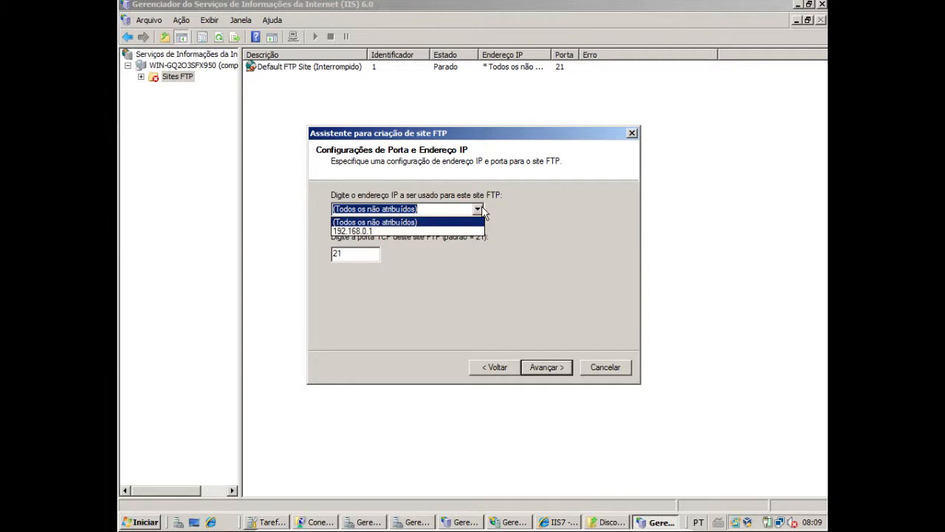
pyautogui.click(382, 231)
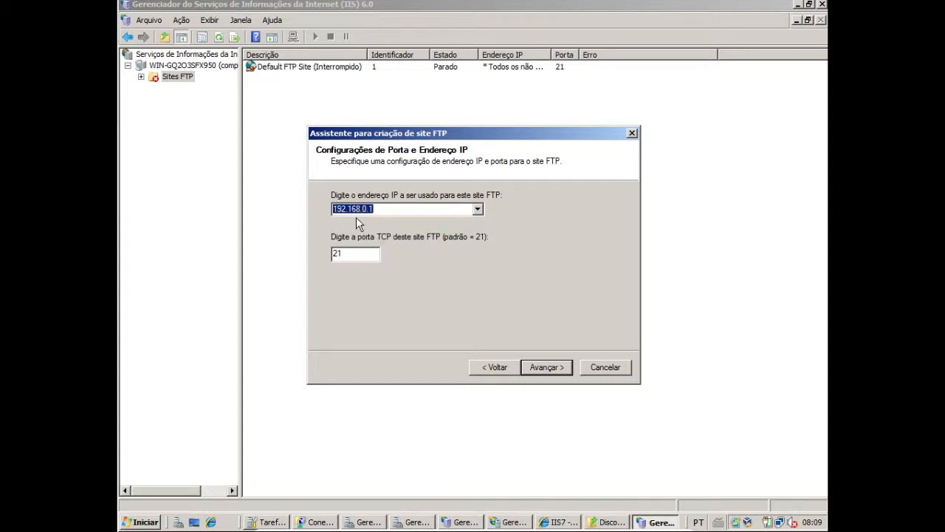
pyautogui.click(547, 367)
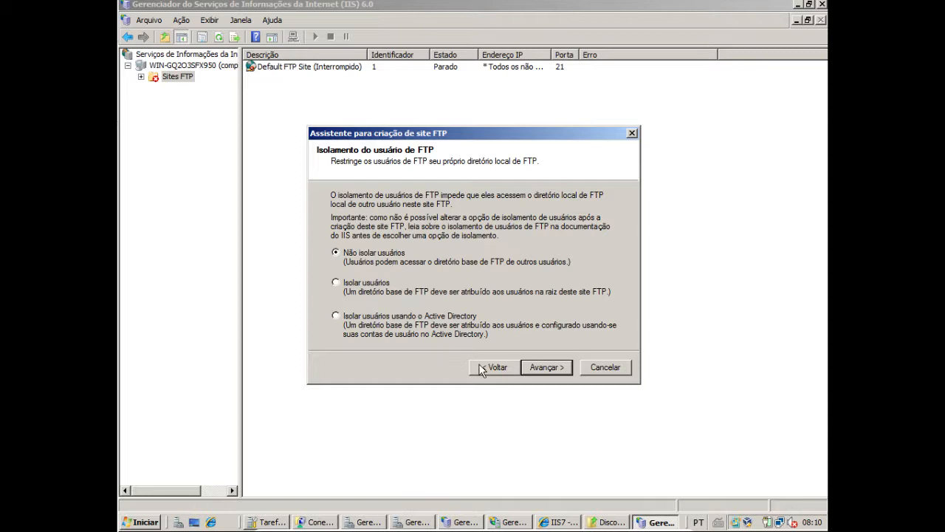
# Accept the Não isolar usuários option and choose C:\nozes as the FTP site's base directory
pyautogui.click(546, 367)
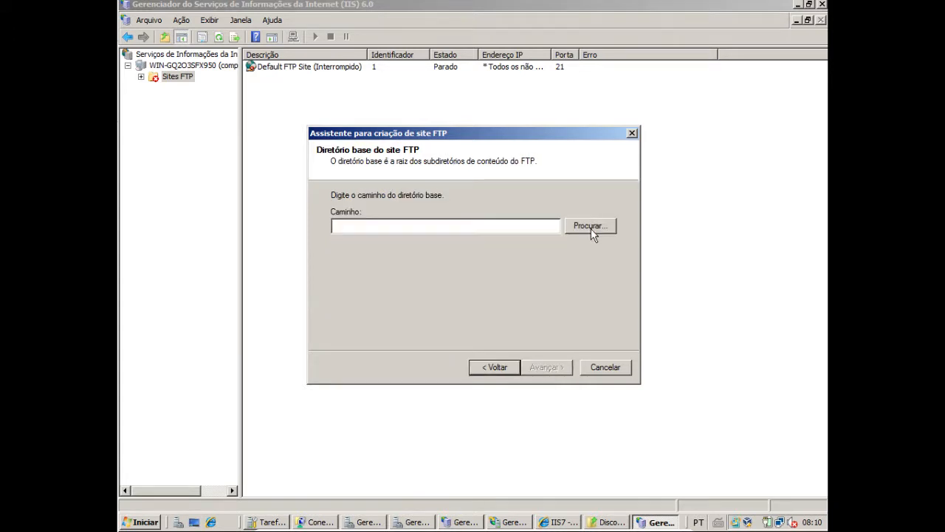
pyautogui.click(589, 227)
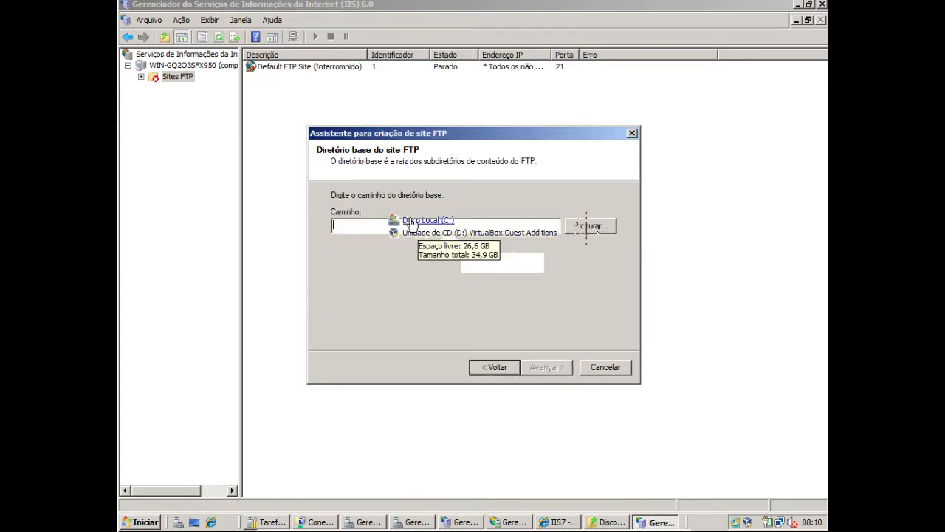
pyautogui.click(423, 257)
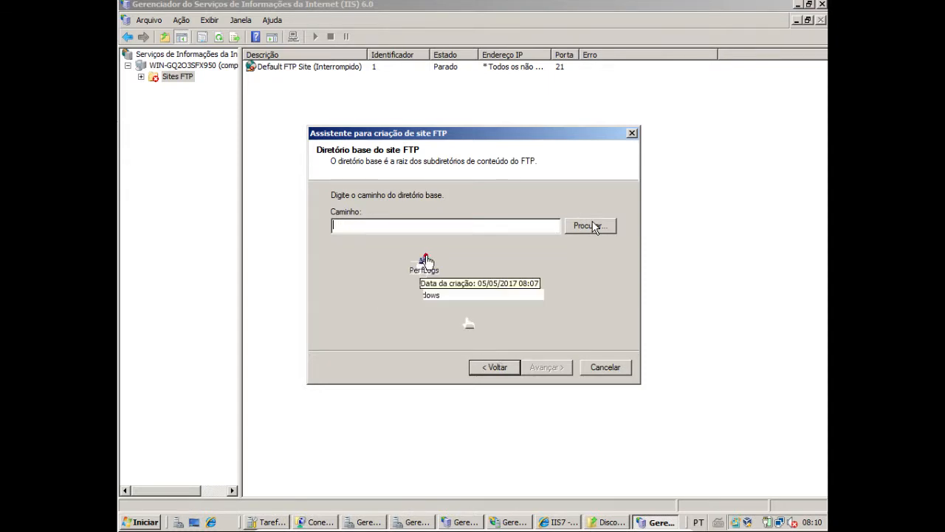
pyautogui.click(426, 257)
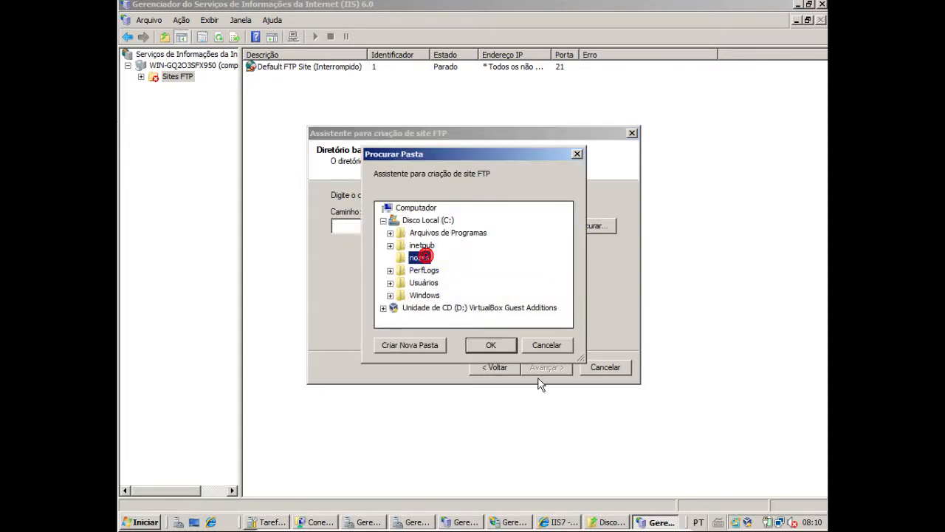
pyautogui.click(492, 345)
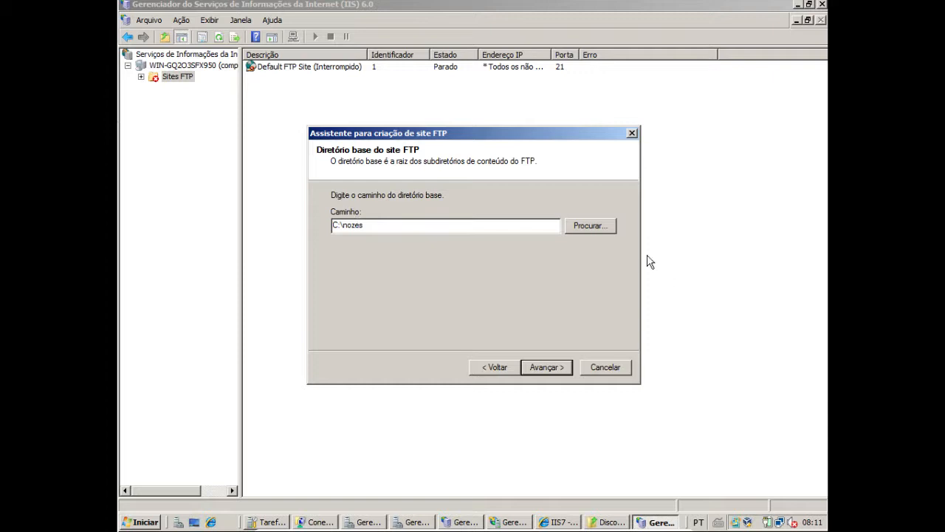
# Allow Gravação in addition to Leitura in the FTP site's access permissions
pyautogui.click(541, 368)
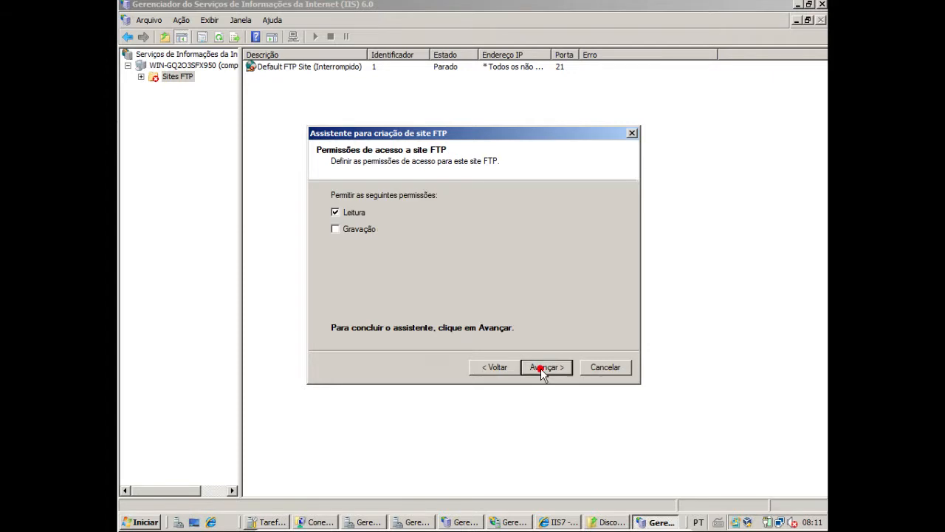
pyautogui.click(337, 230)
pyautogui.click(567, 368)
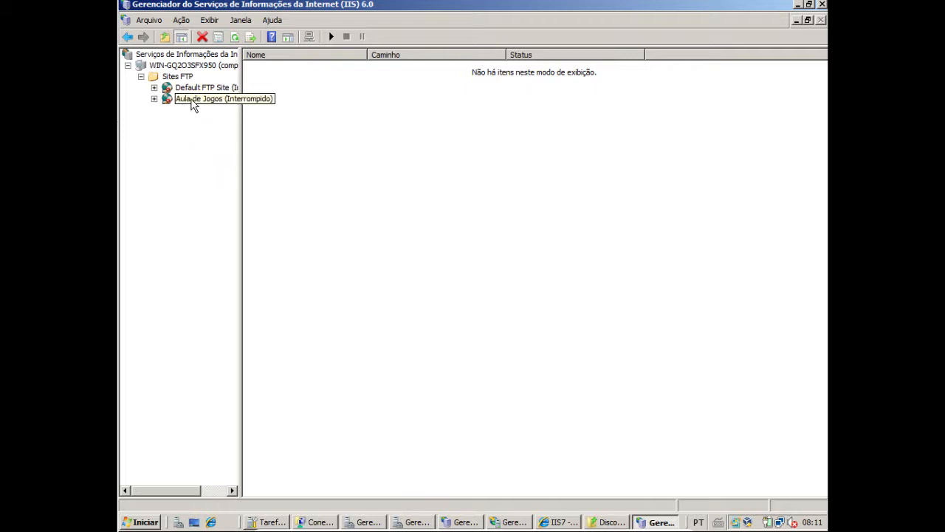
# Widen the tree pane, start the Aula de Jogos FTP site and check its available commands
pyautogui.click(193, 99)
pyautogui.click(172, 139)
pyautogui.moveTo(241, 204); pyautogui.dragTo(320, 212)
pyautogui.click(157, 100)
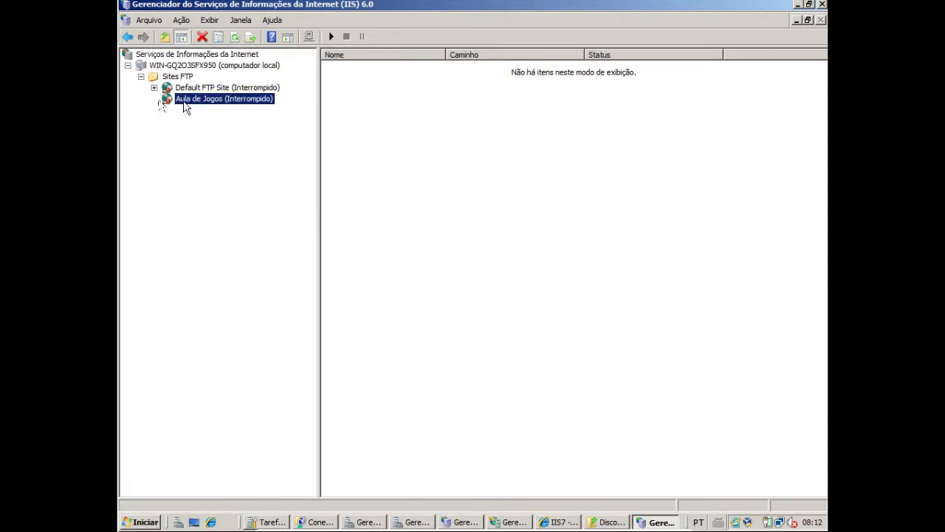
pyautogui.rightClick(186, 103)
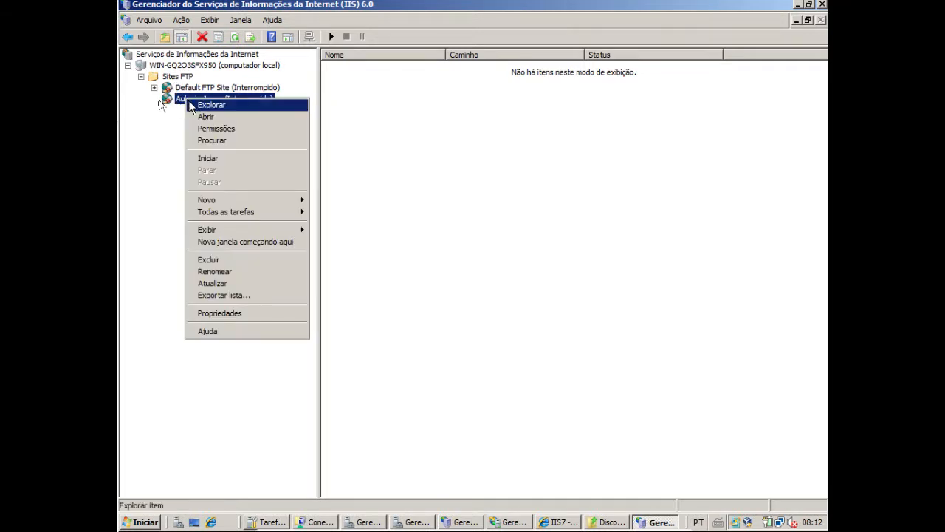
pyautogui.click(229, 157)
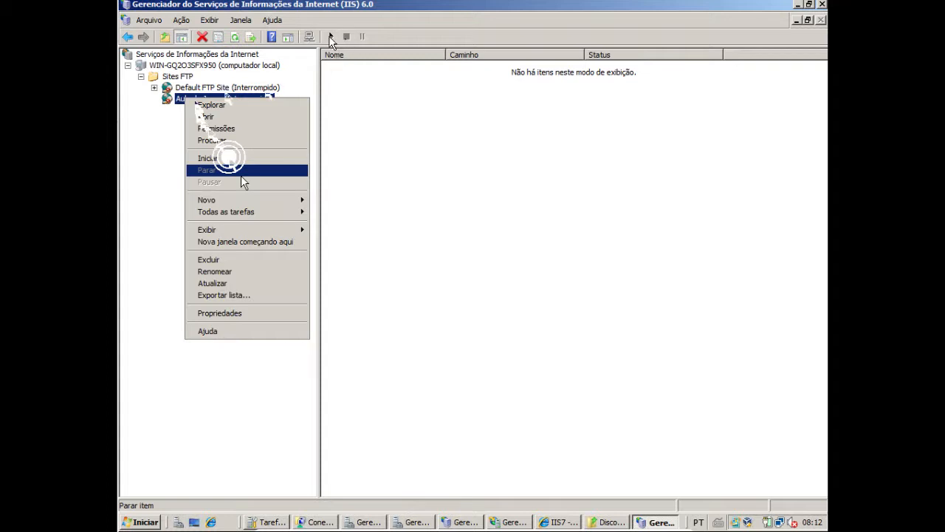
pyautogui.rightClick(218, 103)
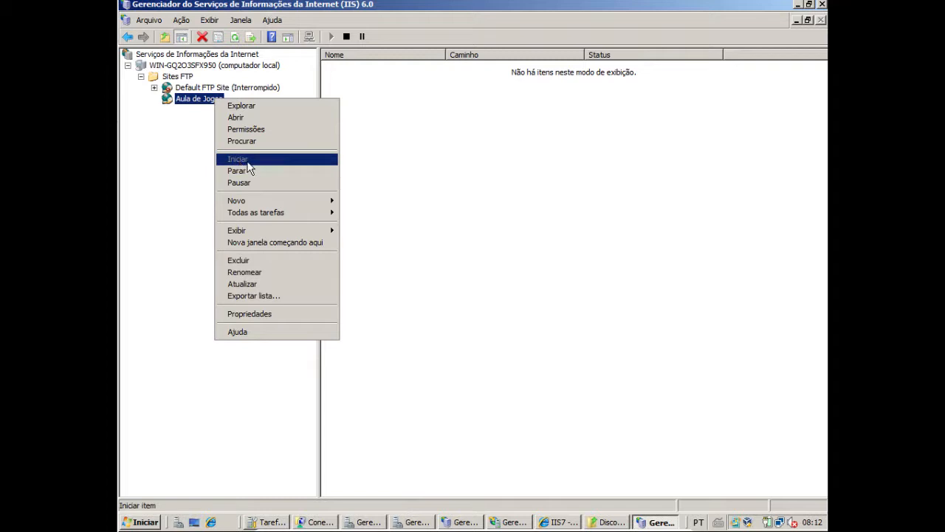
pyautogui.click(500, 169)
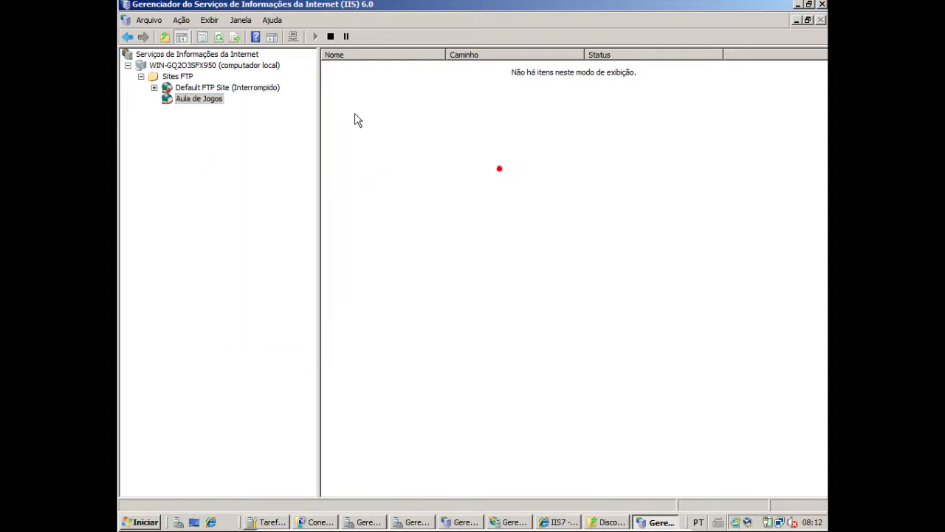
# Explore the contents of the Aula de Jogos site, open its folder in a separate window and close that window
pyautogui.rightClick(207, 98)
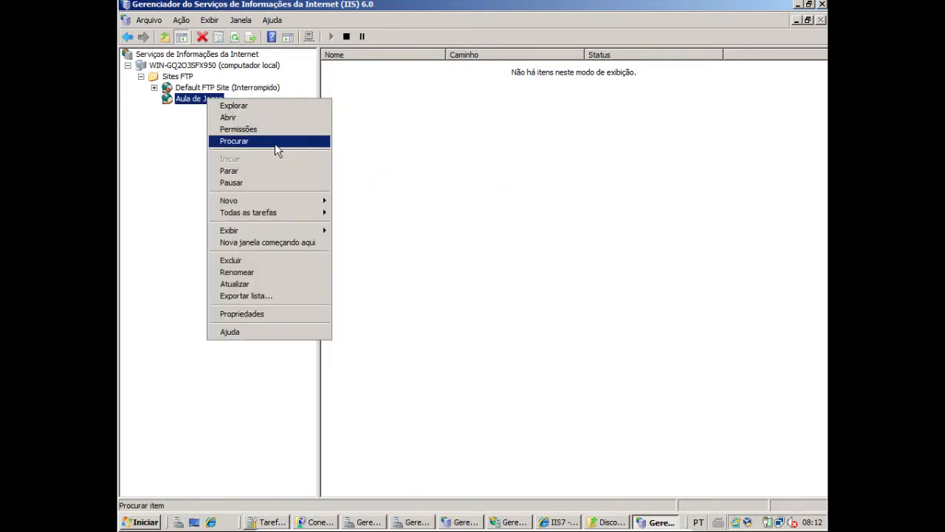
pyautogui.click(255, 106)
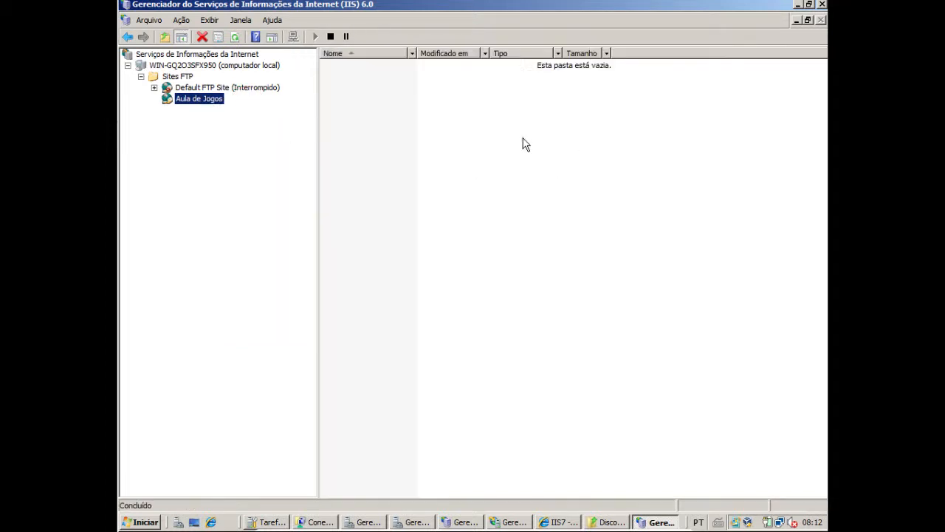
pyautogui.rightClick(198, 104)
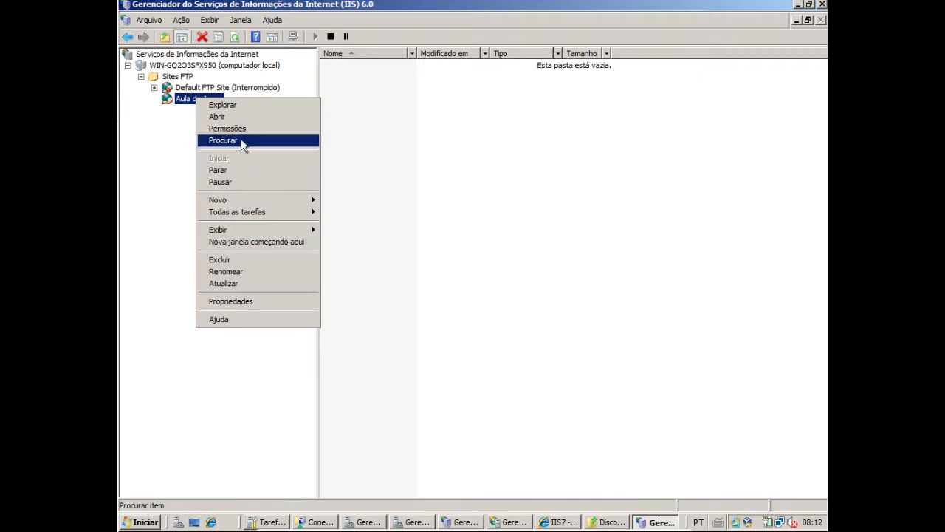
pyautogui.click(229, 117)
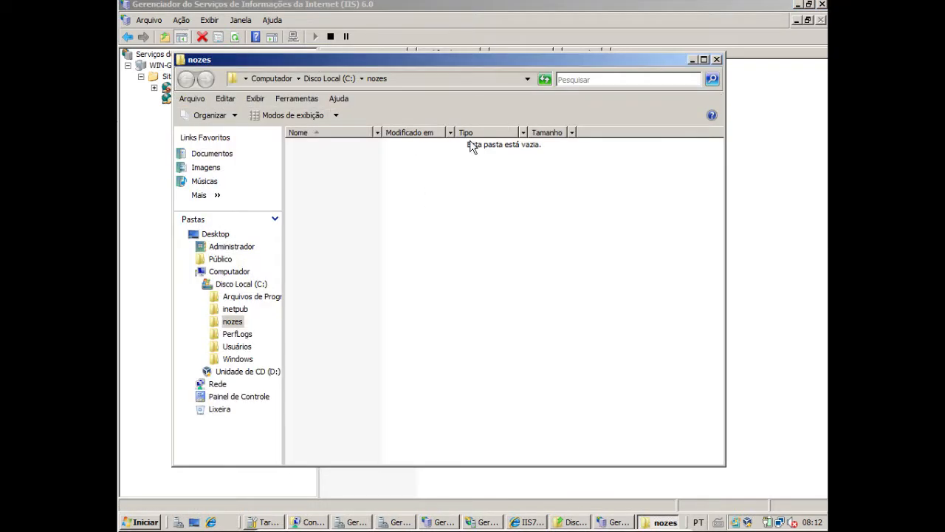
pyautogui.click(716, 59)
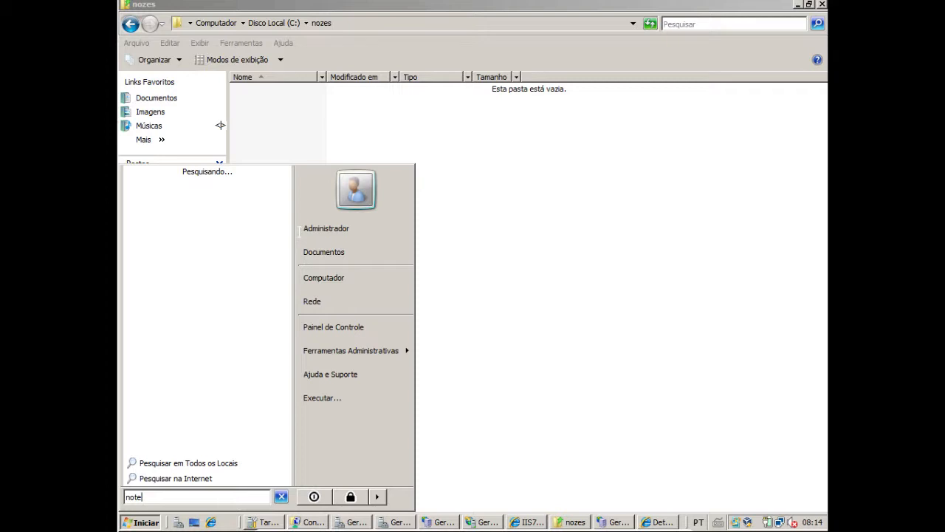
# Enter an opening <HTML> tag and a closing </HTML> tag in a new Bloco de notas document
pyautogui.write('<H')
pyautogui.write('TML>')
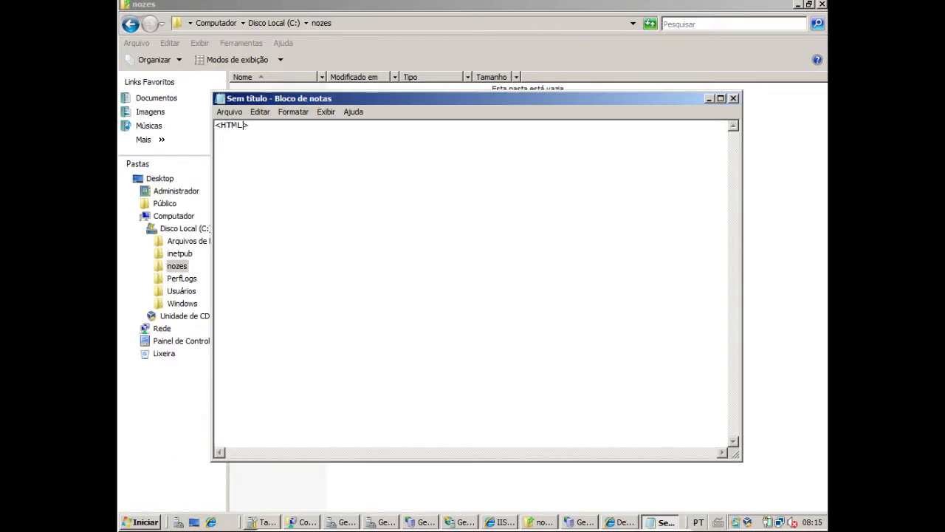
pyautogui.hotkey('shift', 'Home')
pyautogui.hotkey('ctrl', 'c')
pyautogui.press('End')
pyautogui.hotkey('ctrl', 'v')
pyautogui.write('/')
pyautogui.press('BackSpace')
pyautogui.hotkey('ctrl', 'z')
pyautogui.press('Return')
# Add <BODY> and </BODY> tags on separate lines between the HTML tags
pyautogui.write('<>')
pyautogui.write('BO')
pyautogui.write('DY')
pyautogui.hotkey('shift', 'Home')
pyautogui.hotkey('ctrl', 'c')
pyautogui.press('End')
pyautogui.press('Return')
pyautogui.hotkey('ctrl', 'v')
pyautogui.press('Left')
pyautogui.press('Left')
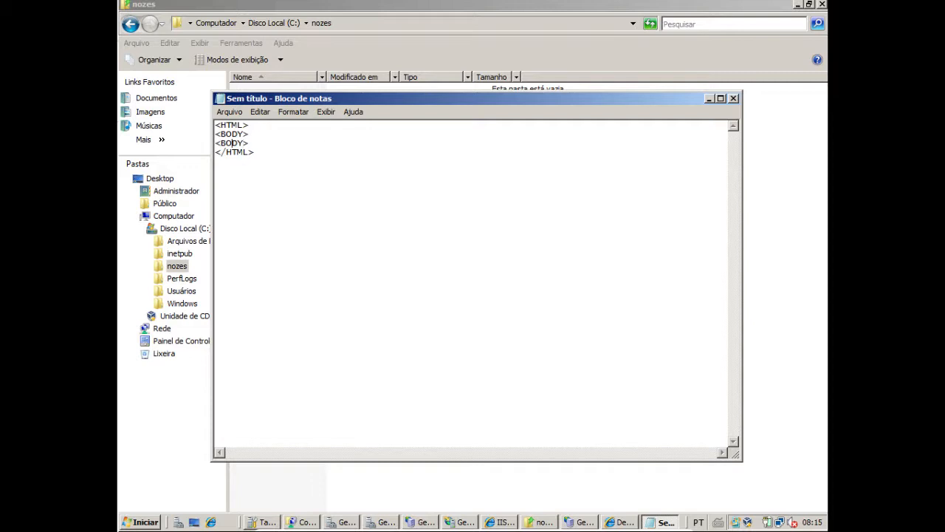
pyautogui.write('/')
pyautogui.press('BackSpace')
# Insert a <MARQUEE> tag on a new line inside the BODY tags
pyautogui.press('Return')
pyautogui.write('<MARQUEE>')
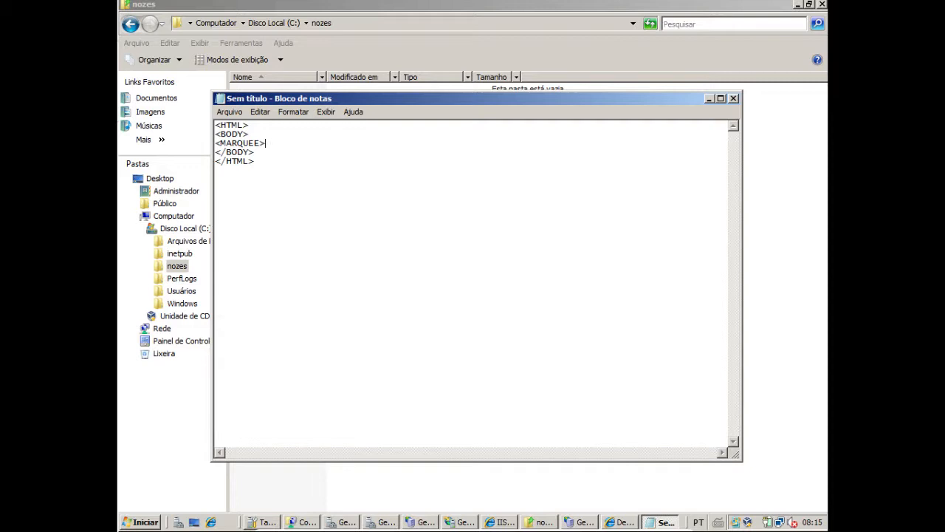
pyautogui.write('Página web funcionando')
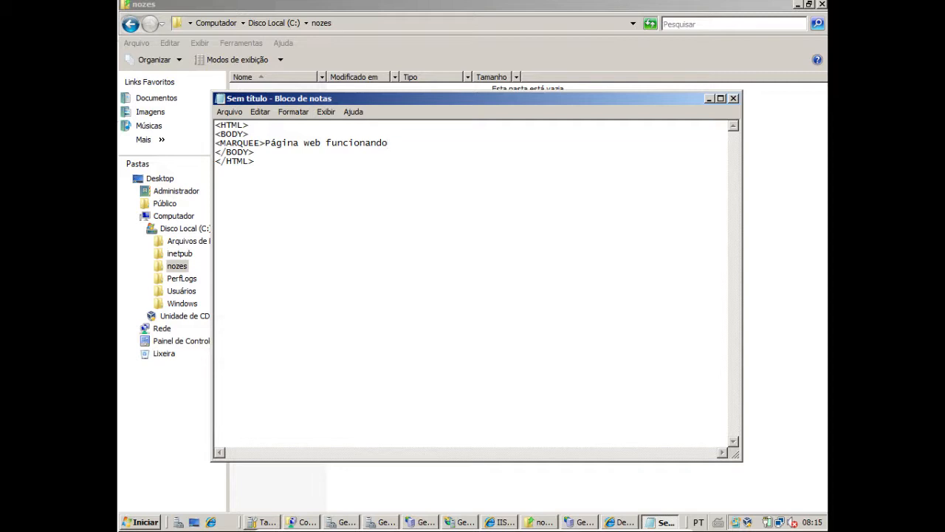
pyautogui.write(' </MARQUEE>')
# Start saving the HTML document and set its file type to "Todos os arquivos"
pyautogui.click(229, 112)
pyautogui.click(246, 163)
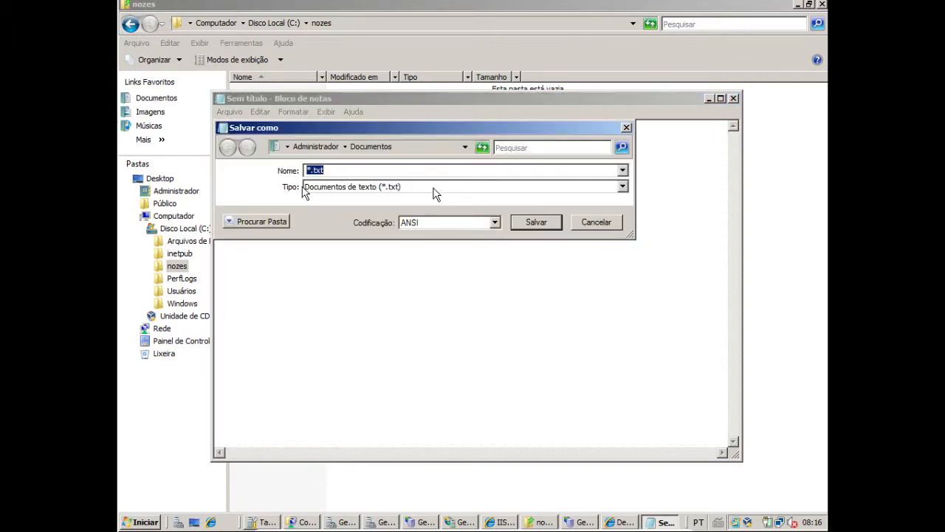
pyautogui.click(624, 187)
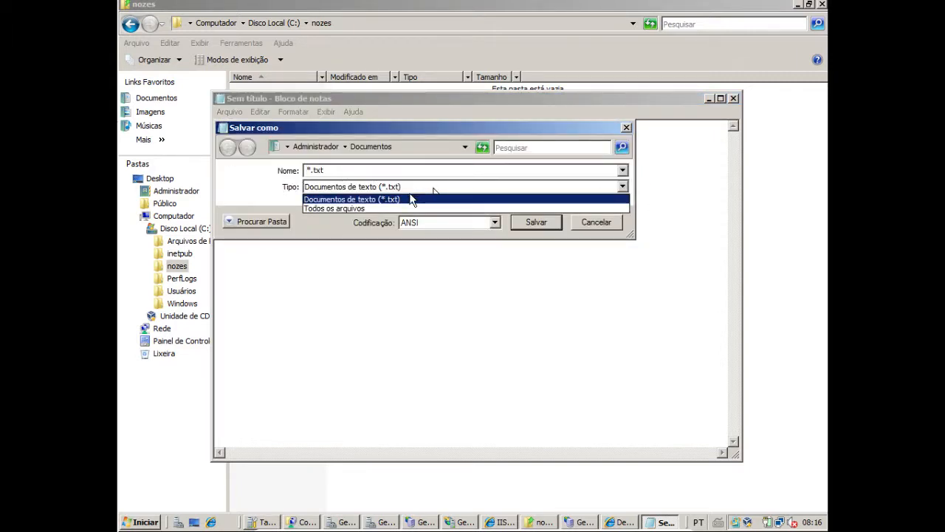
pyautogui.click(405, 206)
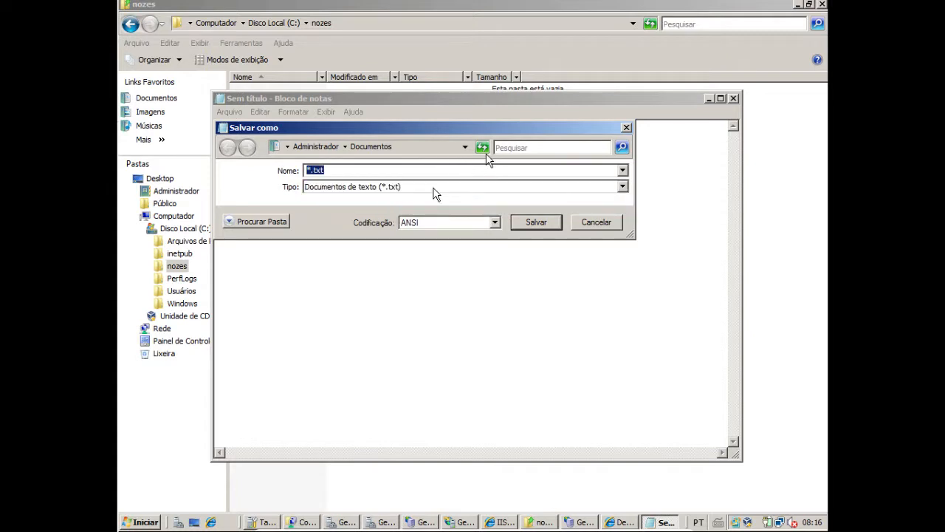
# Browse to the nozes folder on Disco Local (C:) as the save location
pyautogui.click(464, 147)
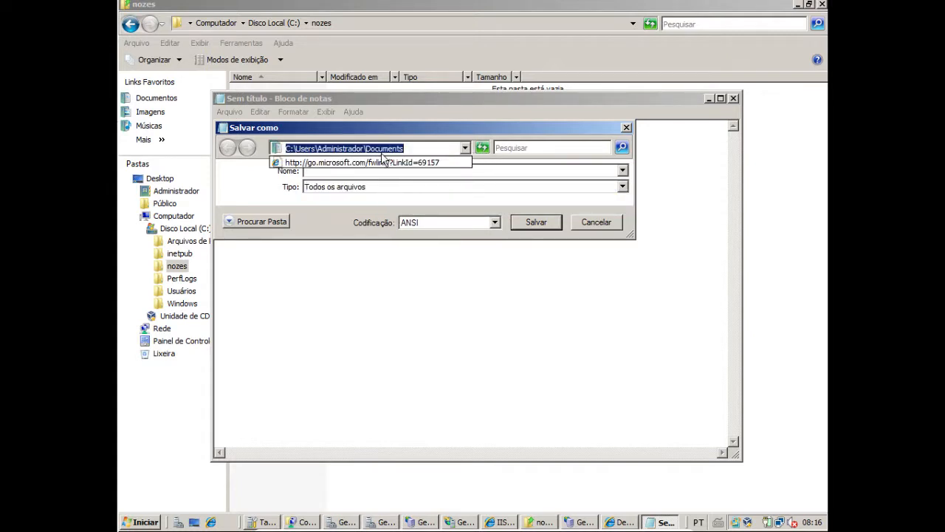
pyautogui.click(359, 269)
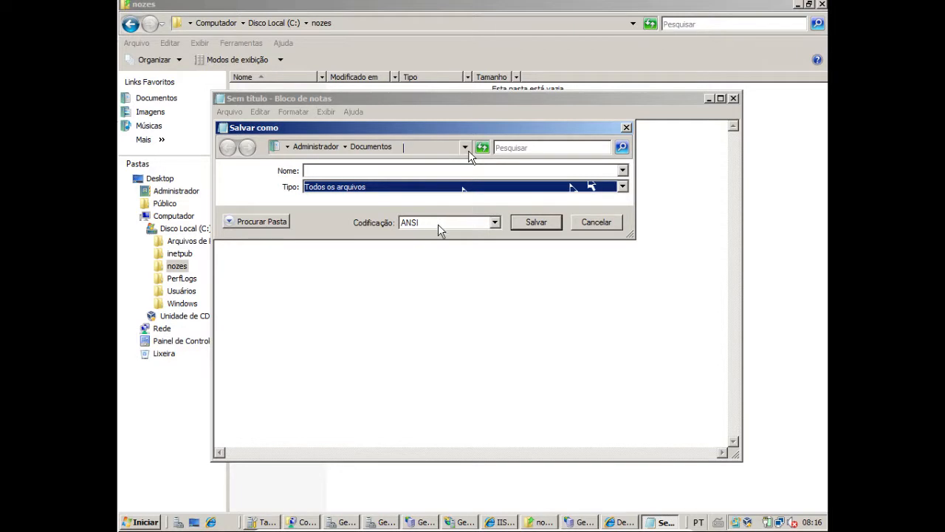
pyautogui.click(405, 148)
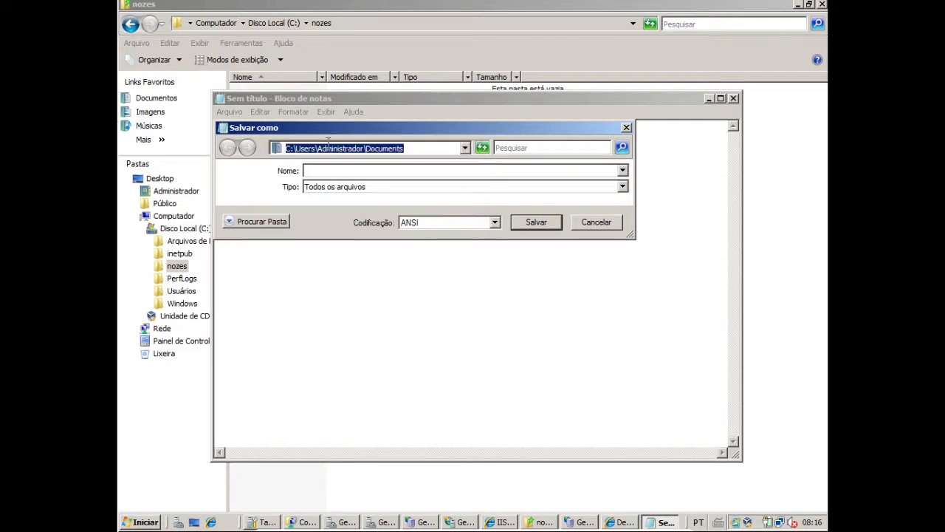
pyautogui.click(251, 221)
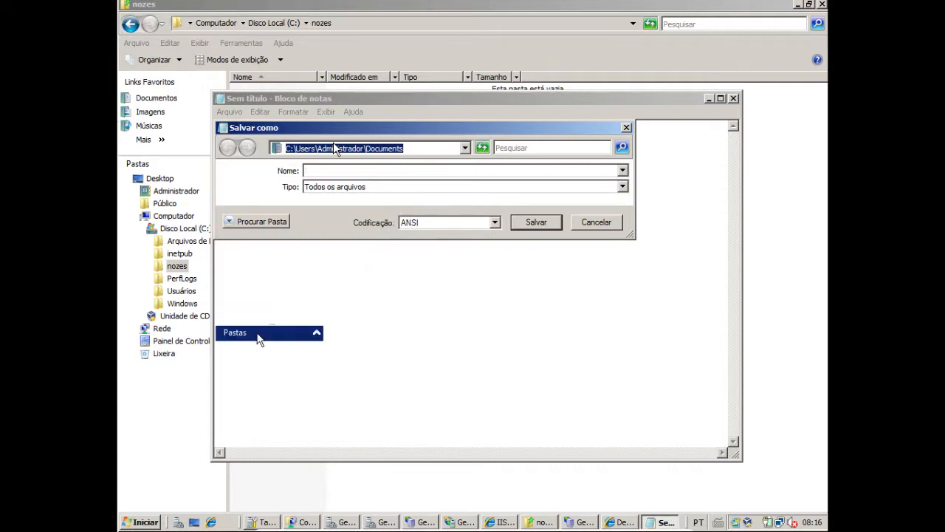
pyautogui.click(276, 331)
pyautogui.click(252, 222)
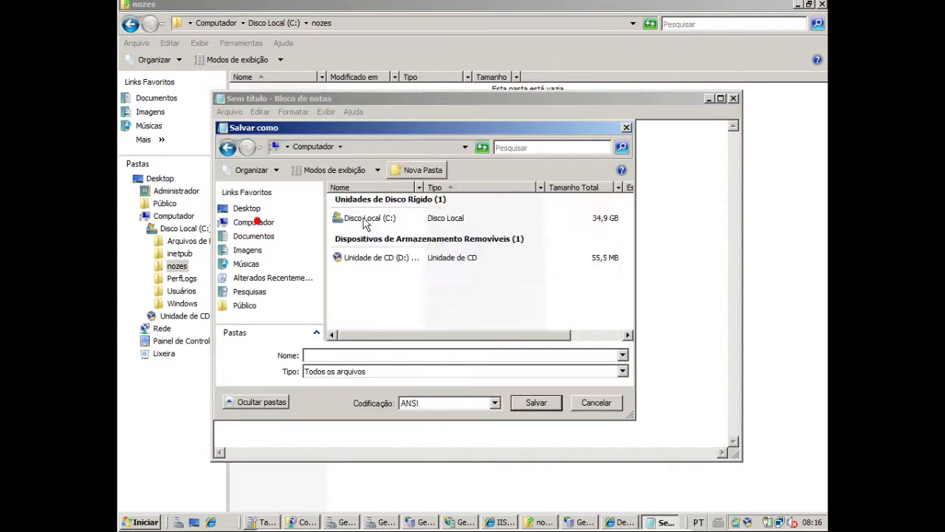
pyautogui.click(373, 220)
pyautogui.doubleClick(375, 220)
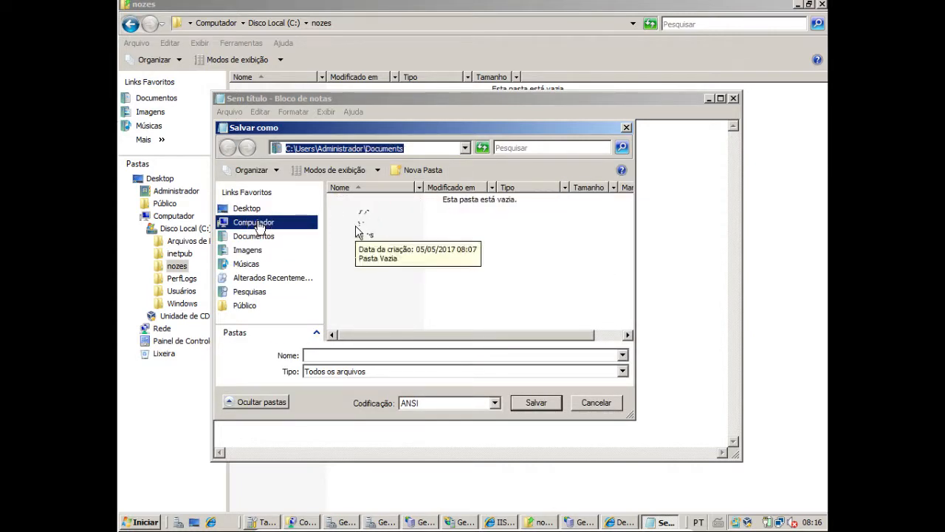
pyautogui.doubleClick(354, 224)
# Name the HTML document Index.html in the save dialog
pyautogui.click(340, 355)
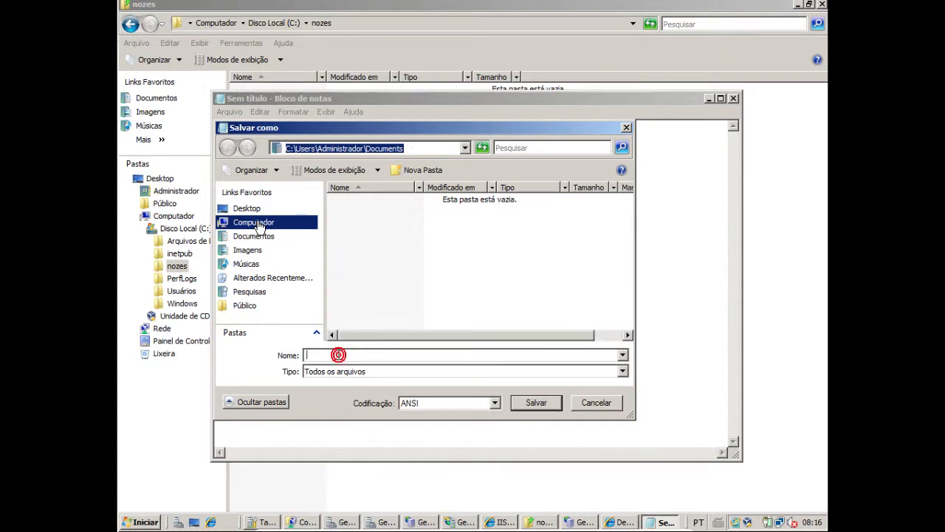
pyautogui.write('INDE')
pyautogui.press('BackSpace')
pyautogui.press('BackSpace')
pyautogui.press('BackSpace')
pyautogui.press('BackSpace')
pyautogui.write('Index.html')
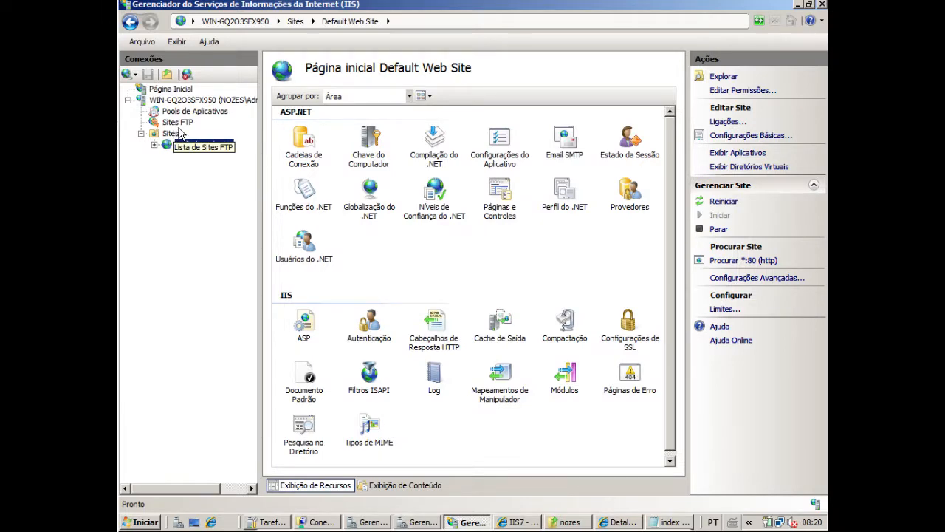
# Launch the IIS 6.0 manager from Sites FTP, select the Aula de Jogos site and move that window aside
pyautogui.click(177, 122)
pyautogui.click(330, 114)
pyautogui.click(130, 68)
pyautogui.click(144, 79)
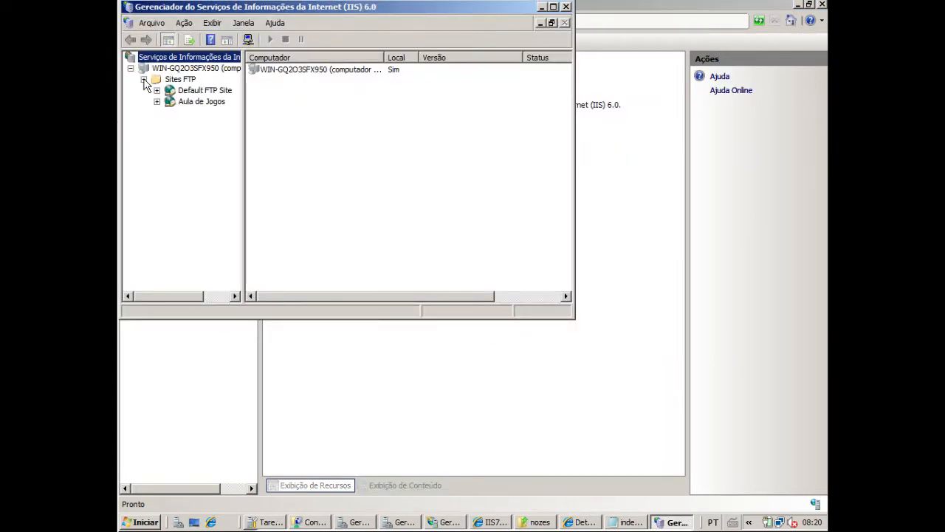
pyautogui.click(199, 101)
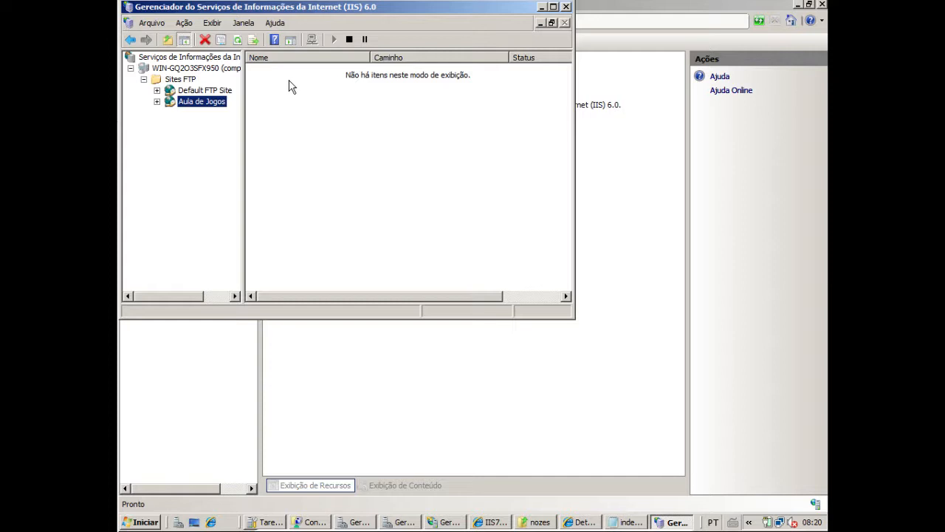
pyautogui.moveTo(419, 7); pyautogui.dragTo(766, 120)
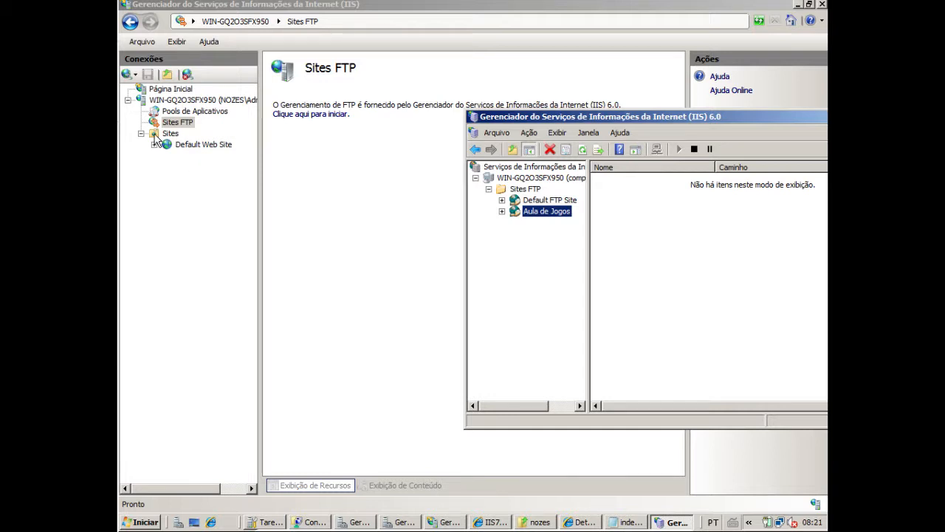
# Start adding a new website under Sites in the IIS manager and name it nozes.com.br
pyautogui.click(156, 134)
pyautogui.rightClick(157, 134)
pyautogui.click(203, 142)
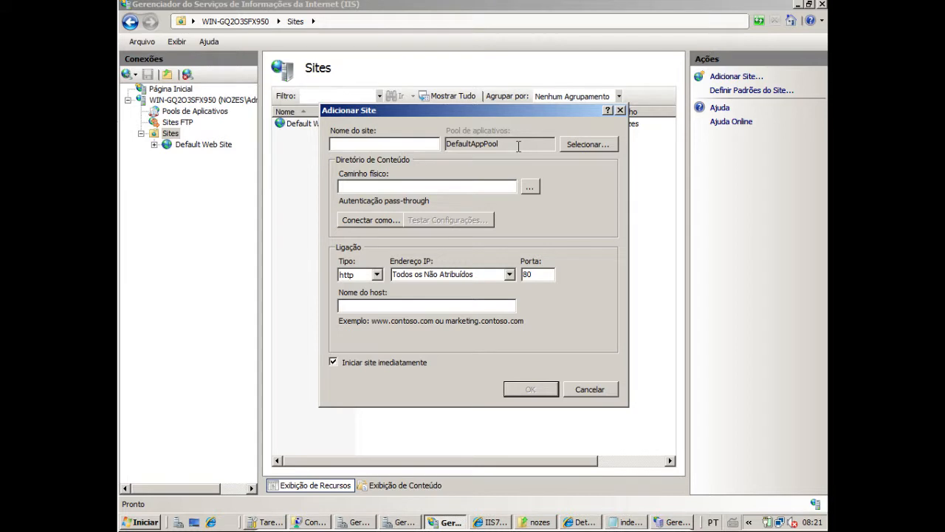
pyautogui.click(384, 189)
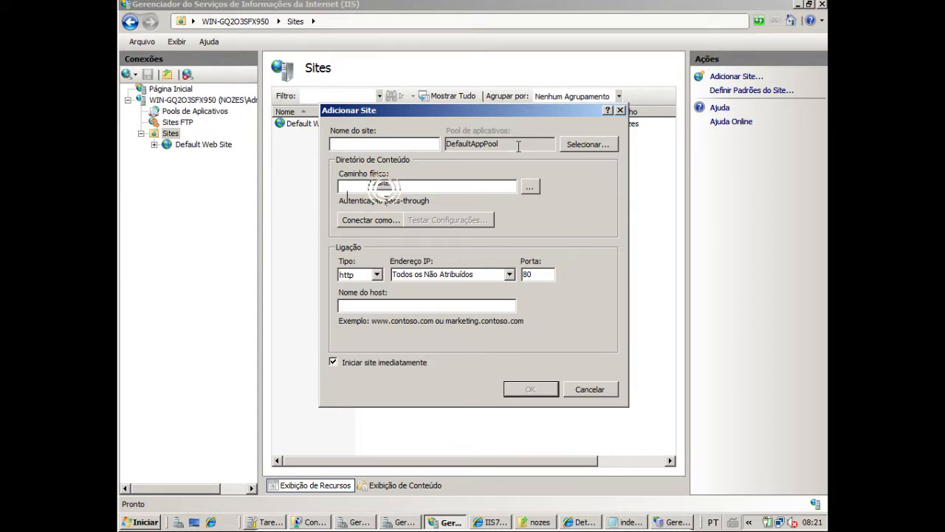
pyautogui.write('nozes.com.br')
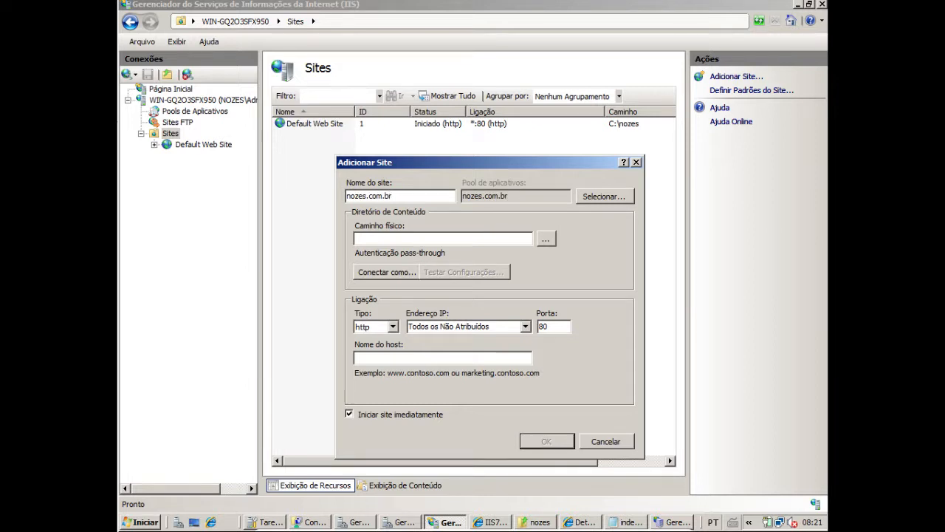
# Set the new site's physical path to C:\nozes and its binding IP address to 192.168.0.1
pyautogui.click(547, 238)
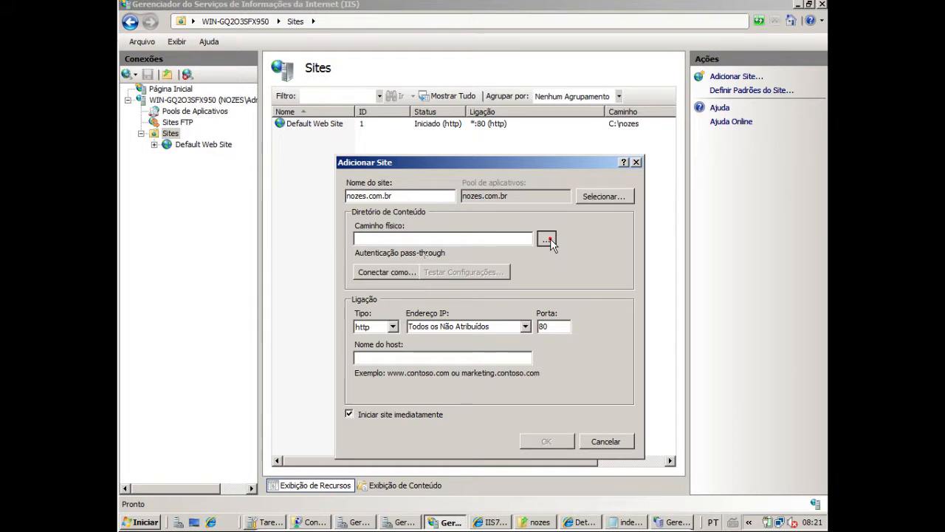
pyautogui.click(425, 270)
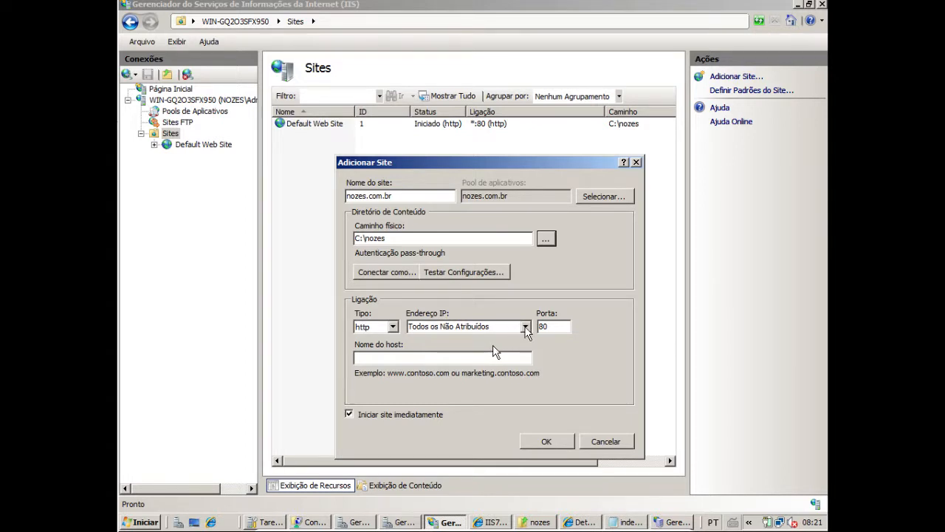
pyautogui.click(525, 326)
pyautogui.click(468, 348)
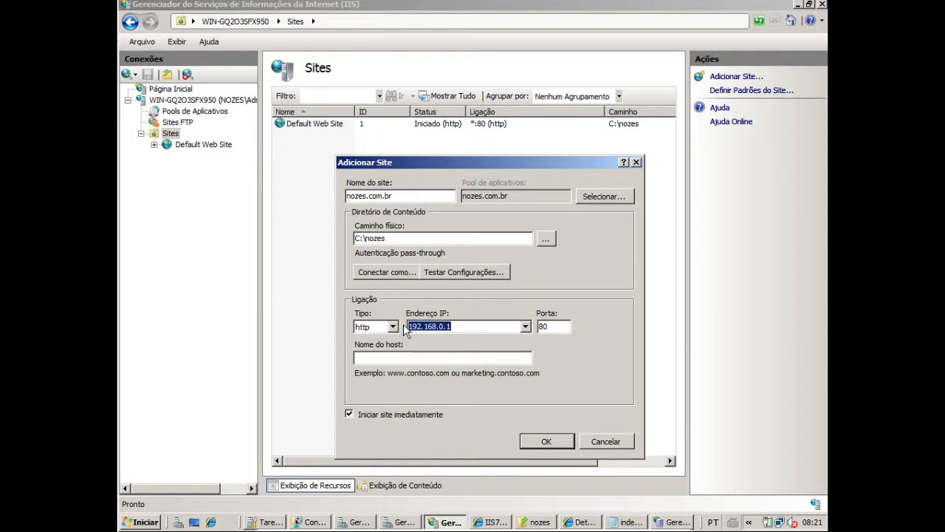
pyautogui.click(468, 326)
pyautogui.click(427, 361)
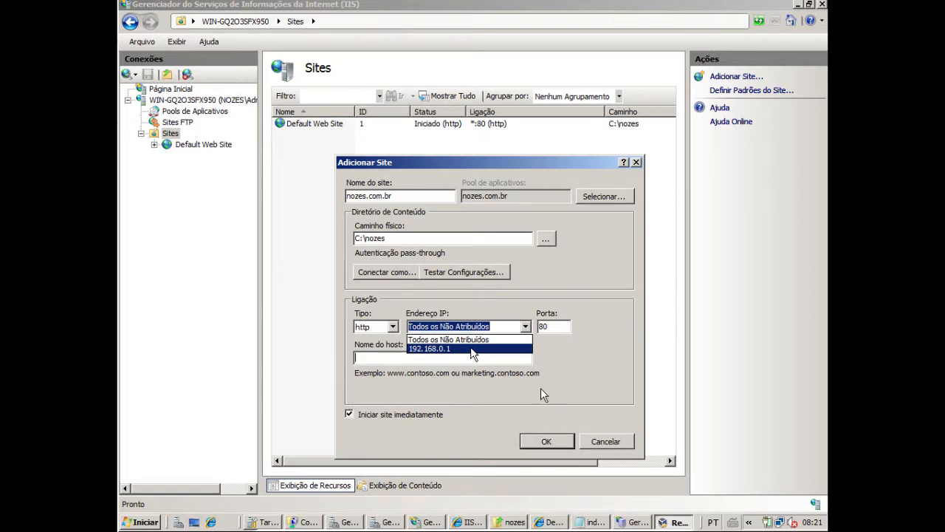
pyautogui.click(471, 348)
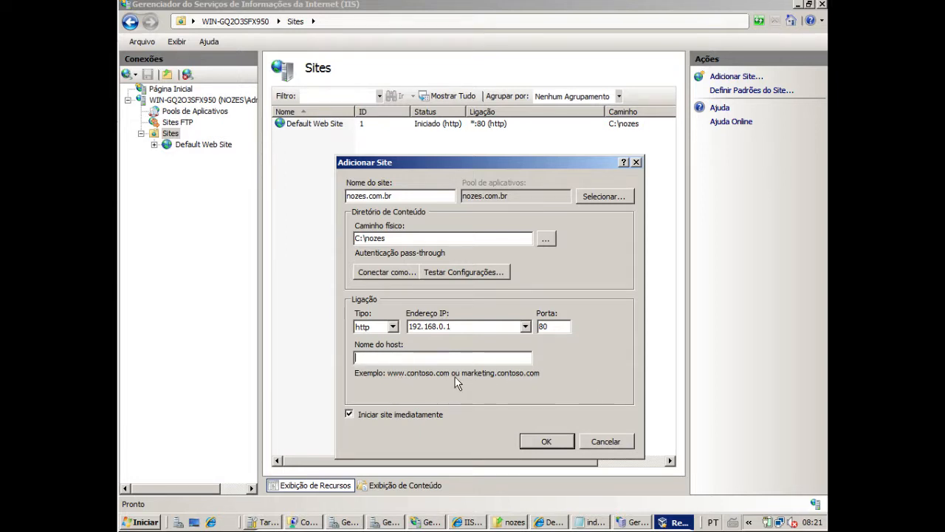
pyautogui.write('WWW.NOZES.COM.BRfff')
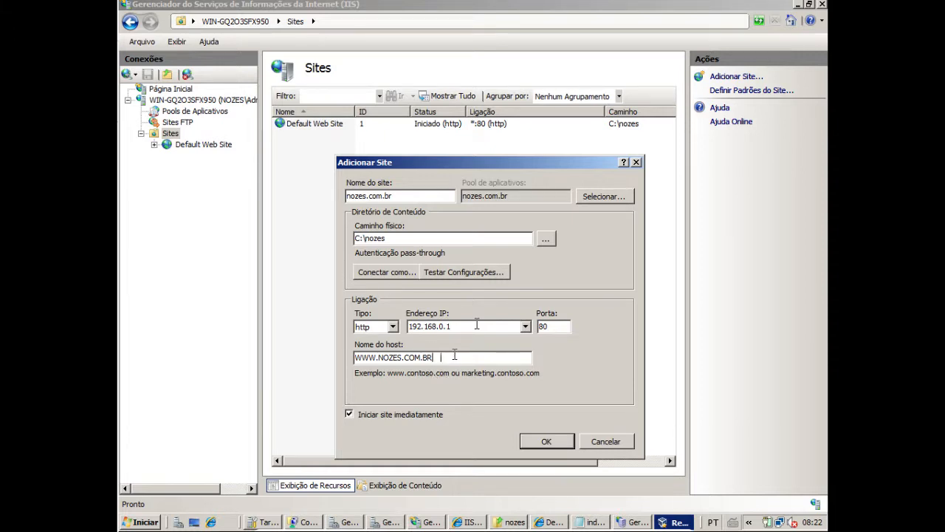
pyautogui.doubleClick(453, 355)
pyautogui.write('www.')
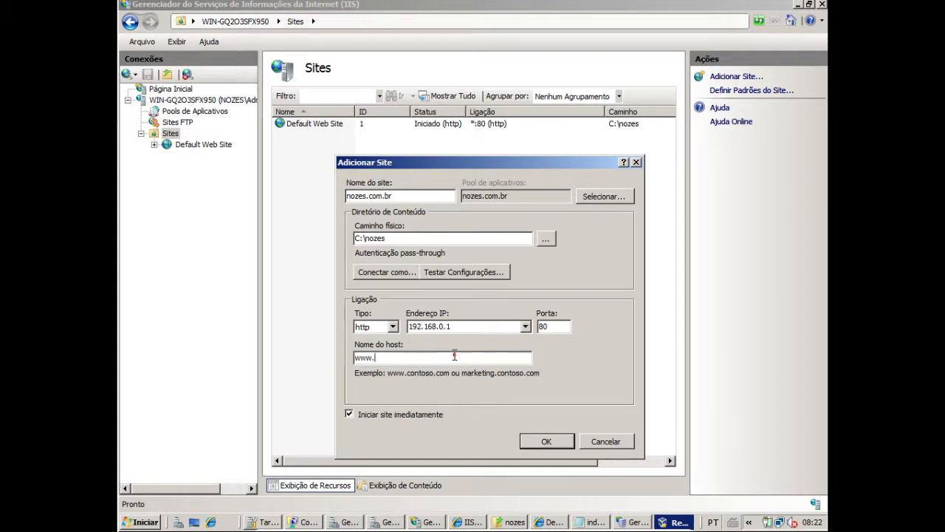
pyautogui.write('nozes.com.br')
pyautogui.press('shift')
pyautogui.press('shift')
pyautogui.press('shift')
pyautogui.press('shift')
pyautogui.press('shift')
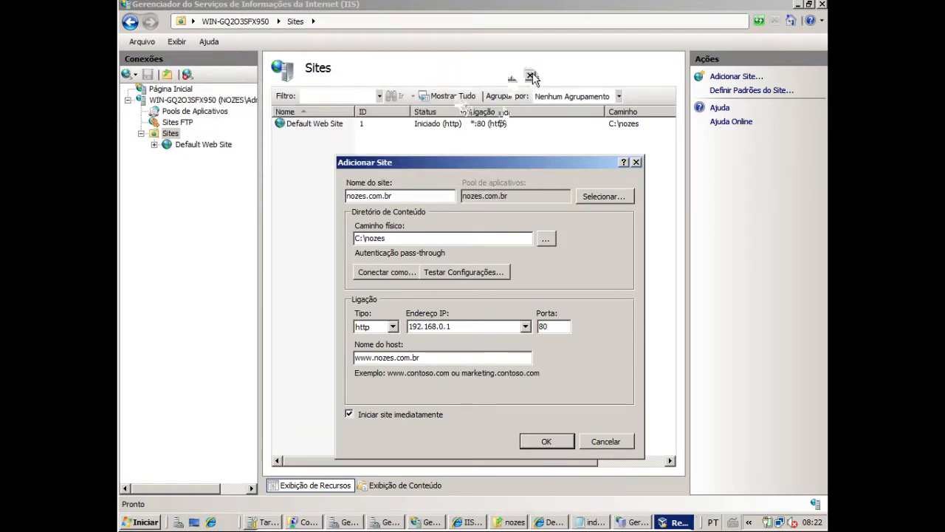
pyautogui.click(532, 73)
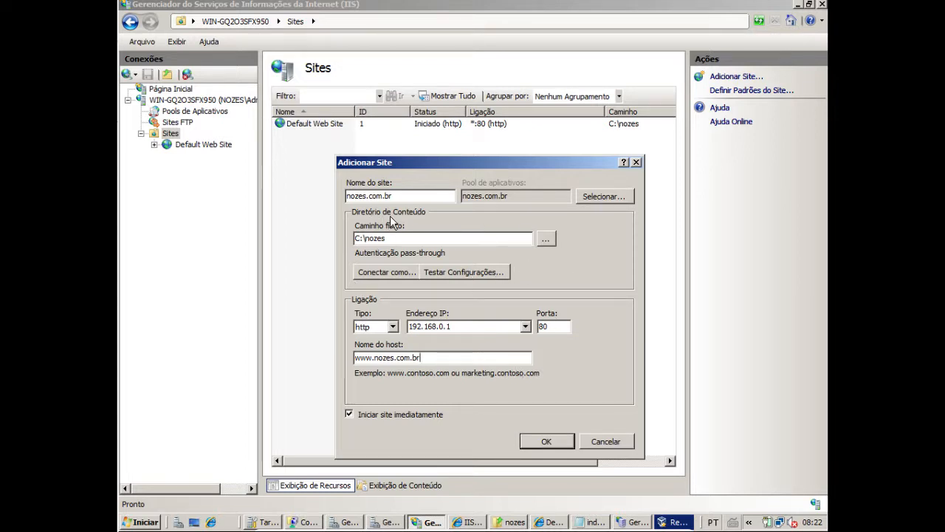
# Create the nozes.com.br website with the entered settings and open its available actions in the site tree
pyautogui.click(425, 359)
pyautogui.moveTo(434, 354); pyautogui.dragTo(355, 358)
pyautogui.click(426, 358)
pyautogui.doubleClick(399, 358)
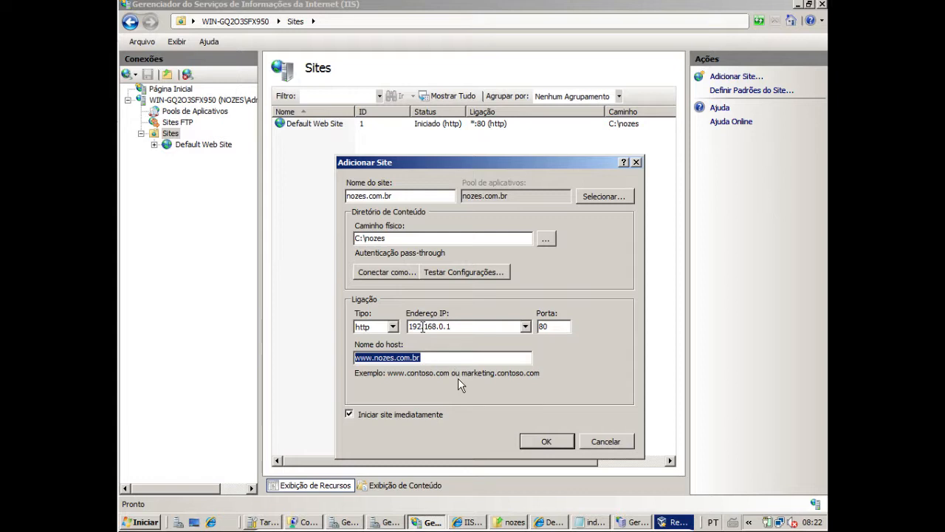
pyautogui.click(547, 442)
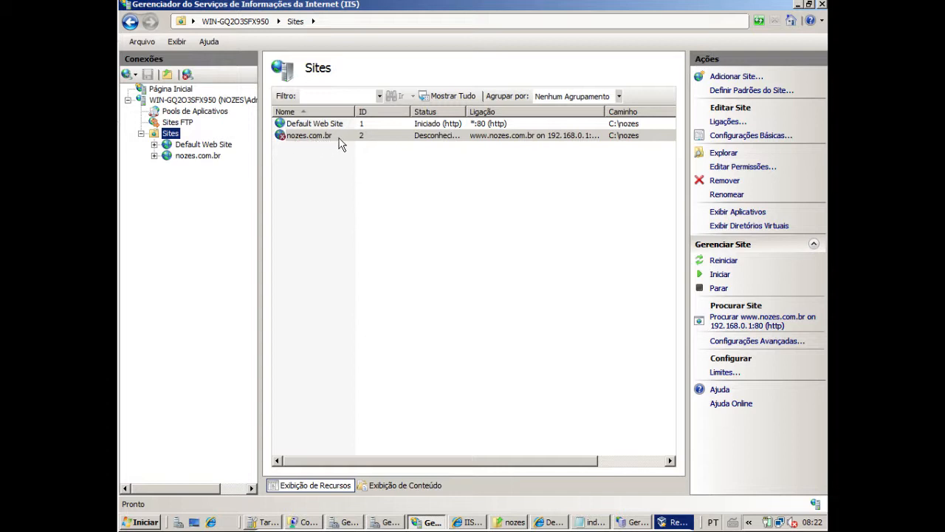
pyautogui.rightClick(196, 156)
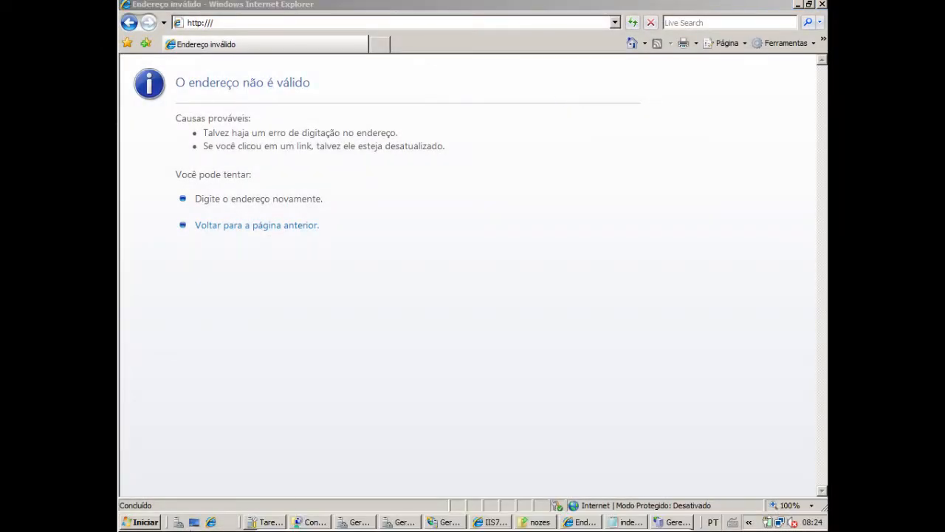
# Open the DNS manager from the administrative tools and expand the server to list its zone folders
pyautogui.click(145, 522)
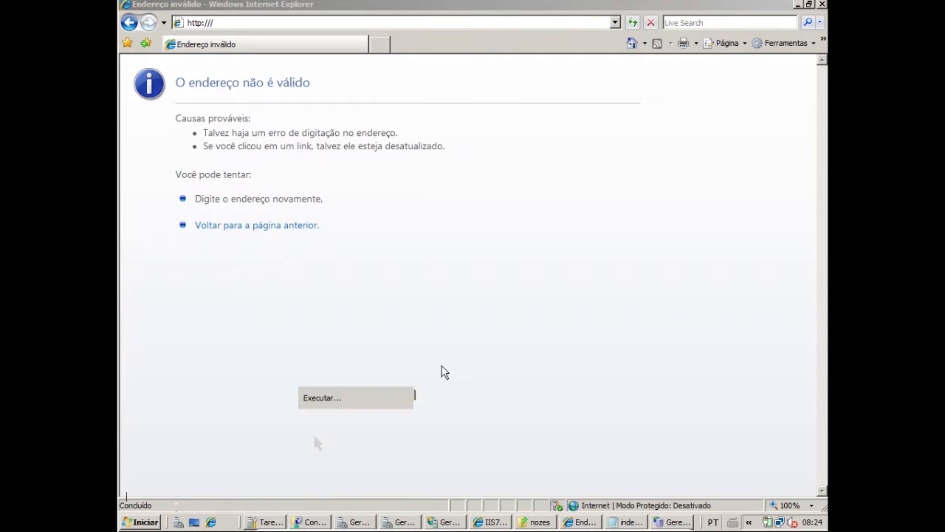
pyautogui.click(373, 351)
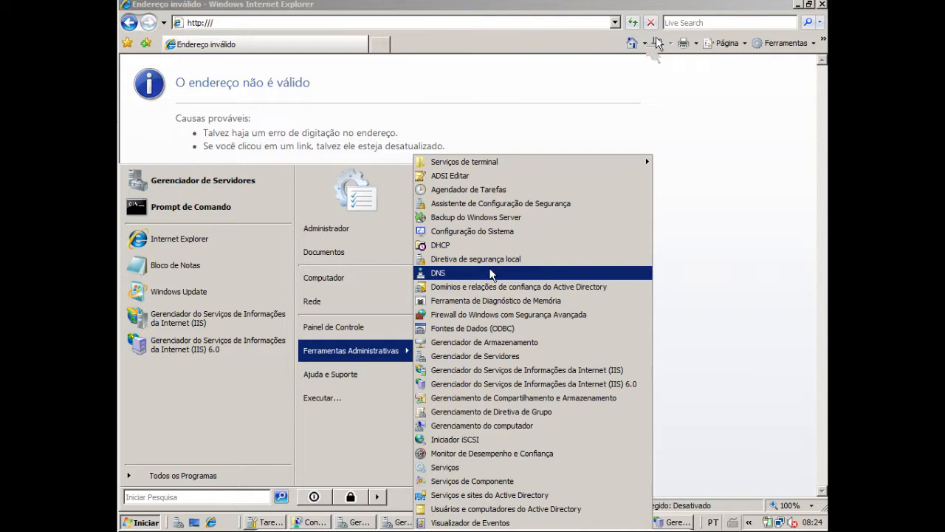
pyautogui.click(492, 274)
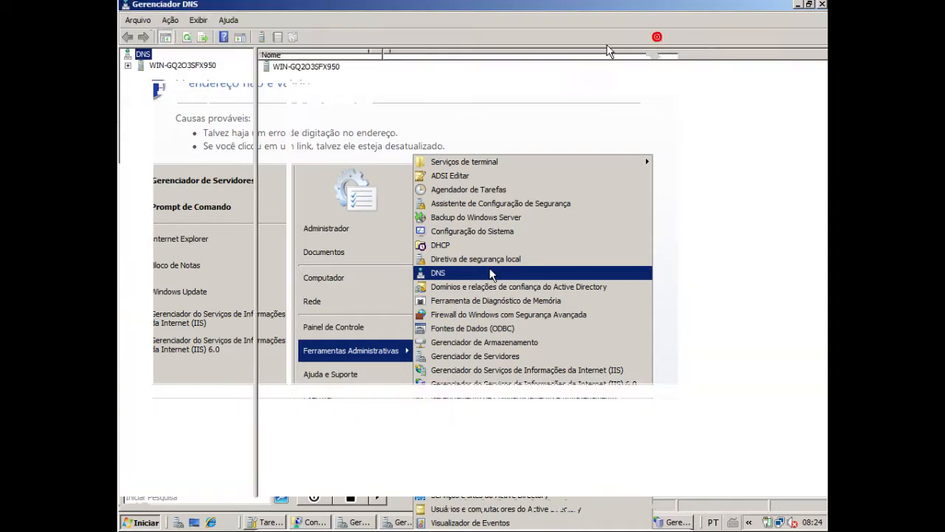
pyautogui.click(124, 64)
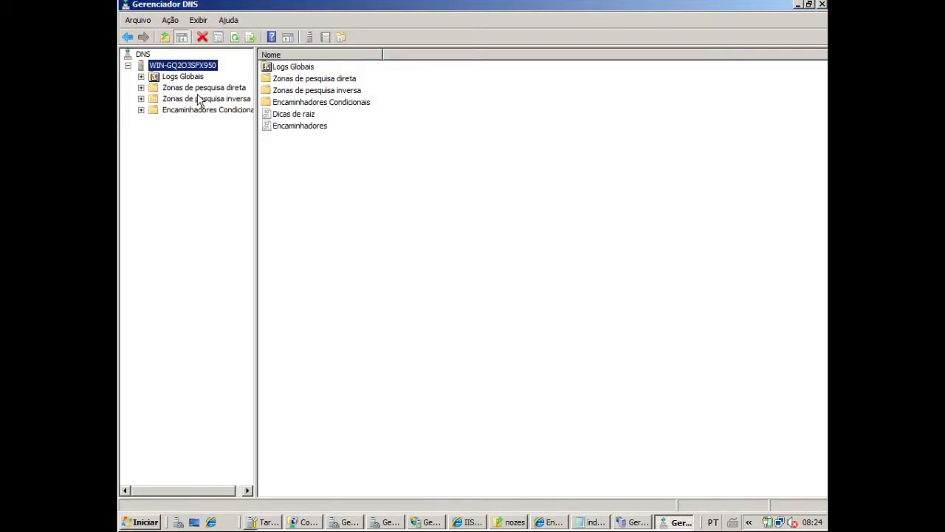
# Expand the forward lookup zones and start the new zone wizard for the reverse lookup zones
pyautogui.click(194, 89)
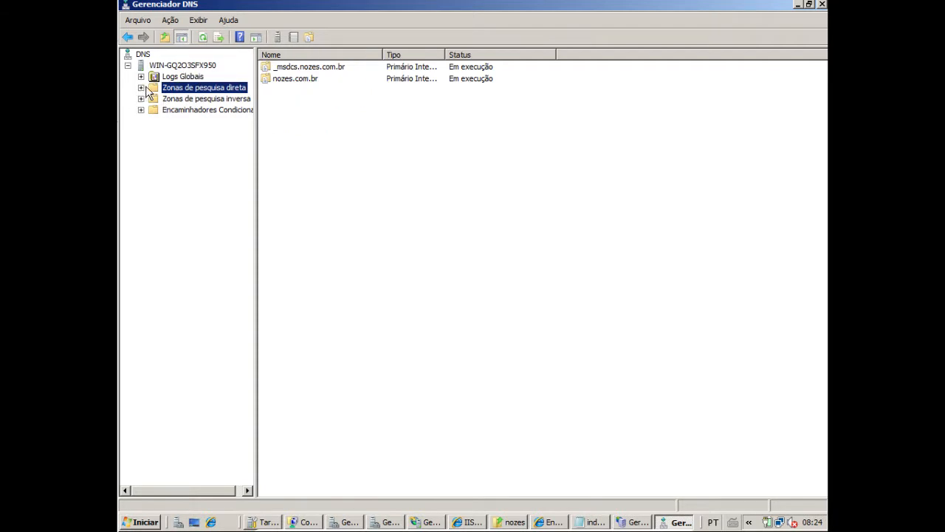
pyautogui.click(140, 88)
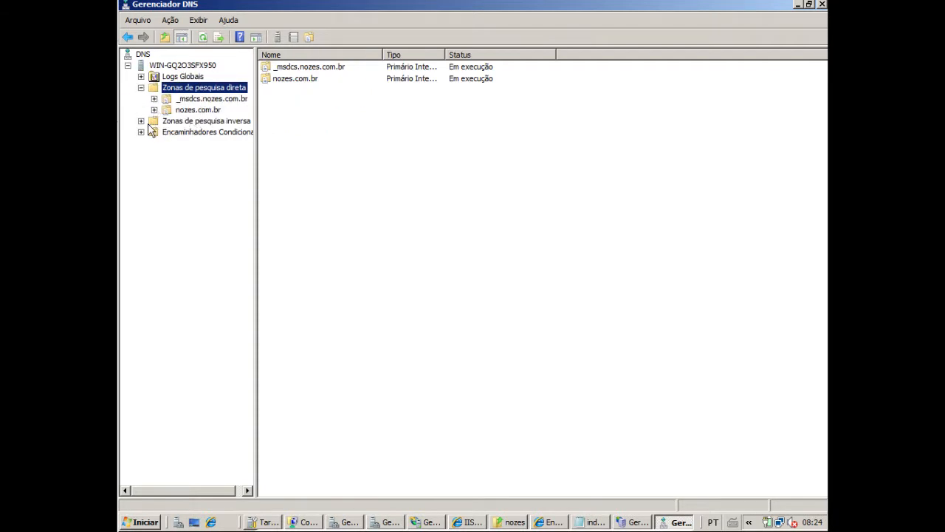
pyautogui.click(204, 122)
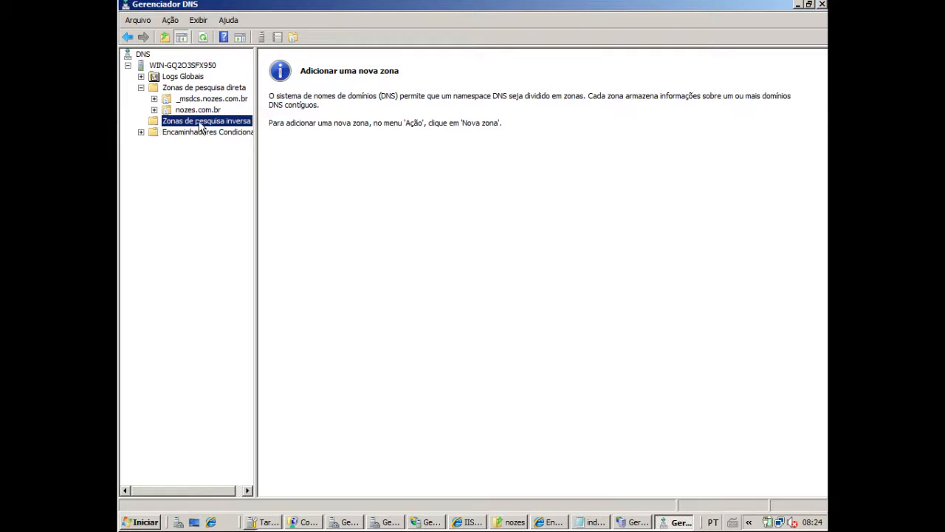
pyautogui.rightClick(201, 126)
pyautogui.click(233, 129)
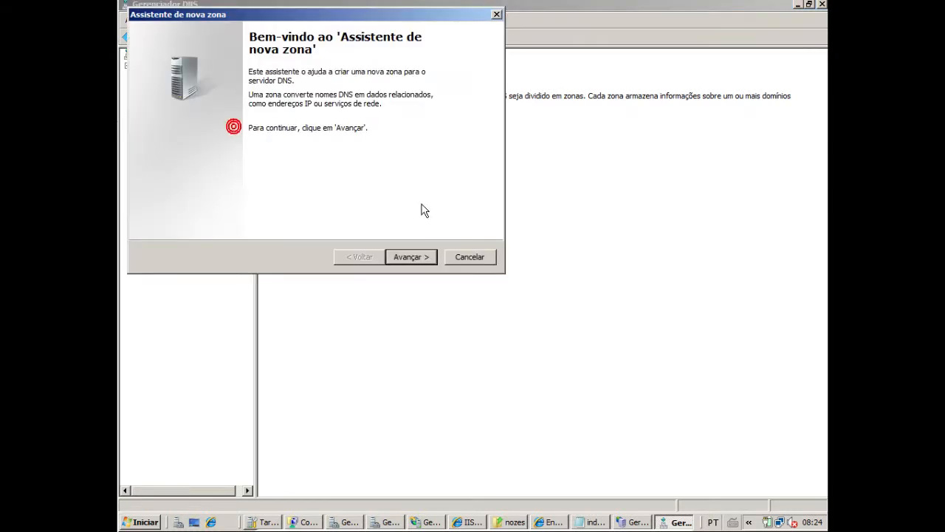
# Choose a primary IPv4 reverse lookup zone stored in Active Directory and replicated to all domain controllers in this domain
pyautogui.click(420, 260)
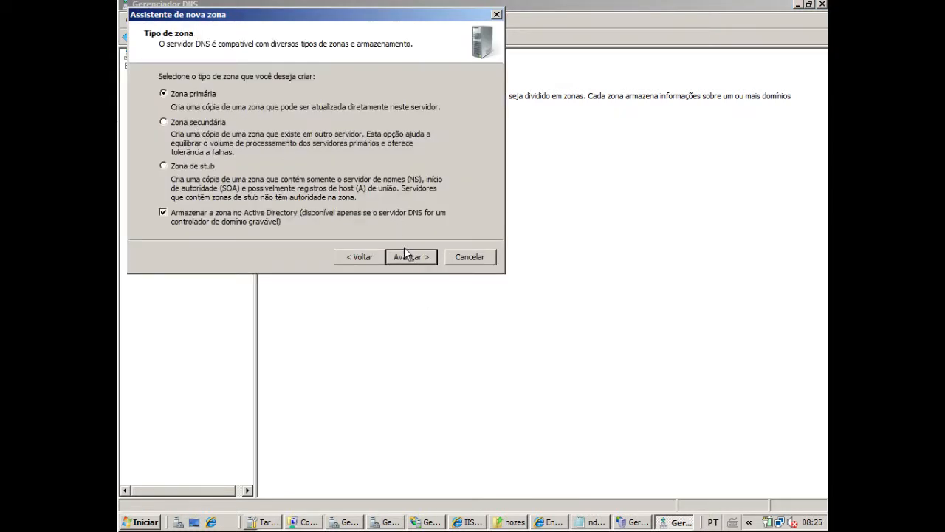
pyautogui.click(408, 258)
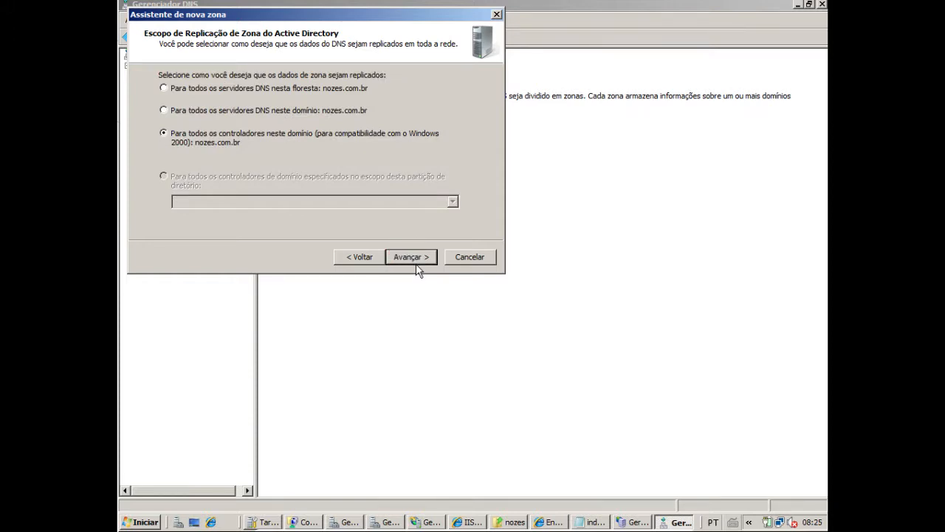
pyautogui.click(417, 268)
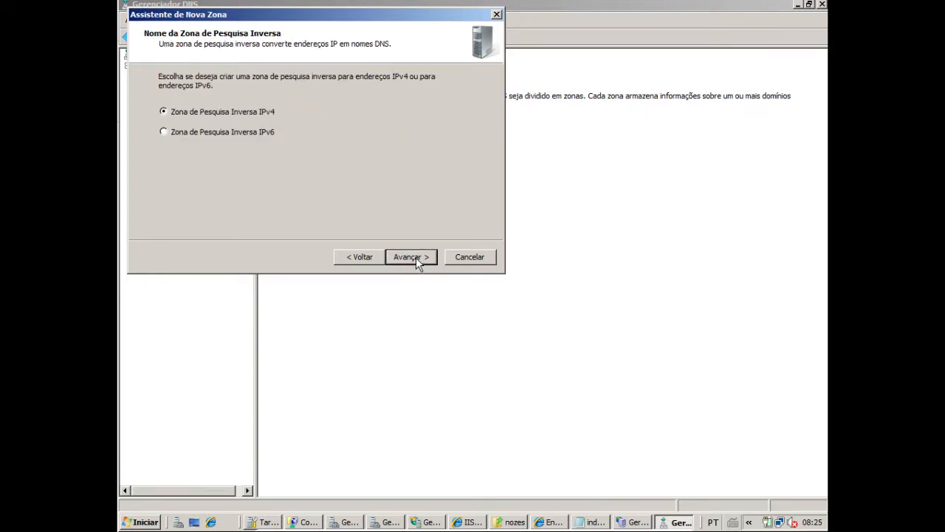
pyautogui.click(417, 264)
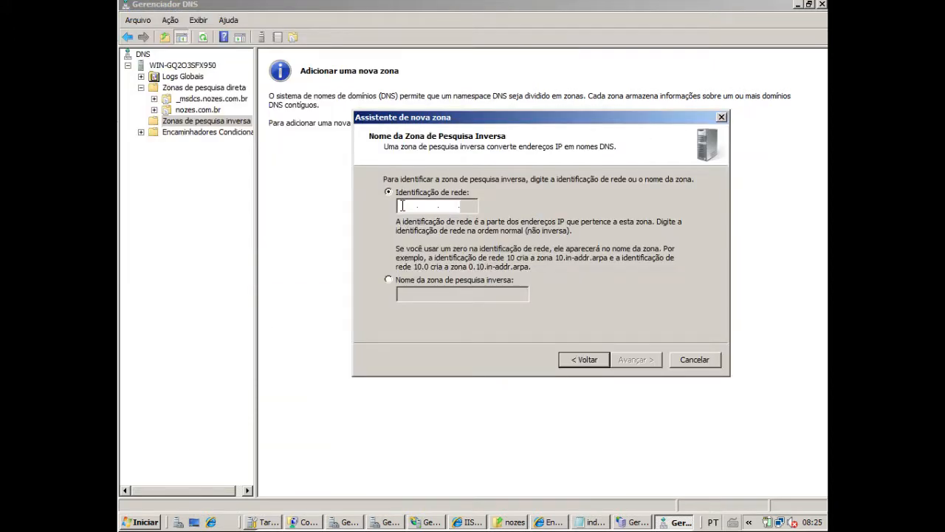
# Set the reverse zone's network ID to 192.168.0, allow only secure dynamic updates and create the zone
pyautogui.write('192.16')
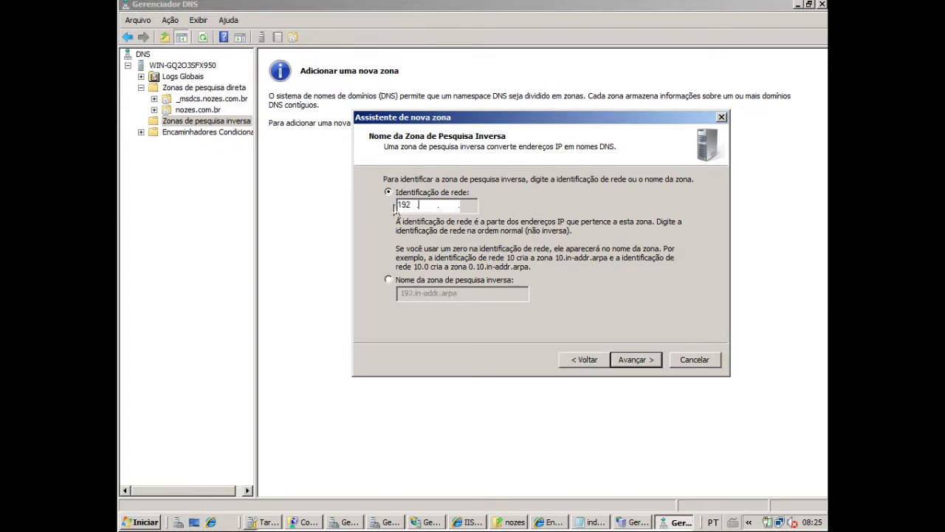
pyautogui.write('8.0')
pyautogui.click(642, 360)
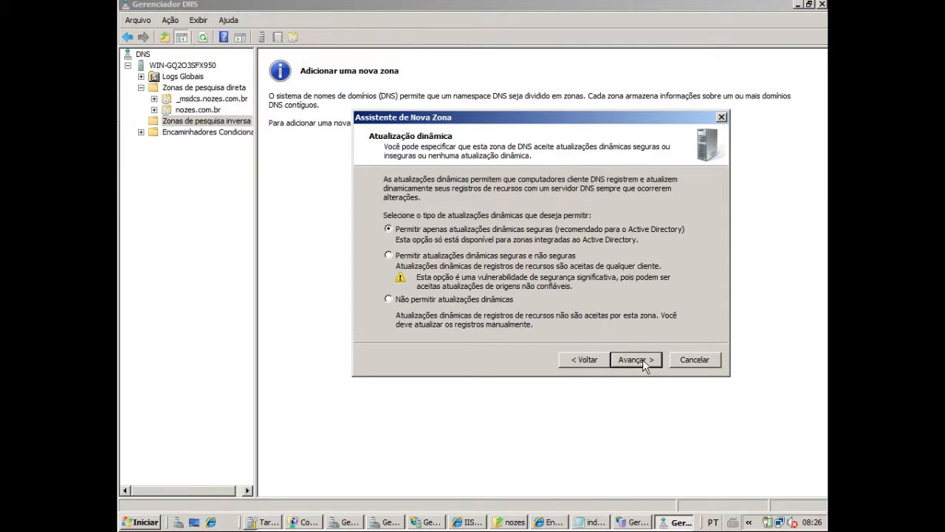
pyautogui.click(643, 360)
pyautogui.click(642, 359)
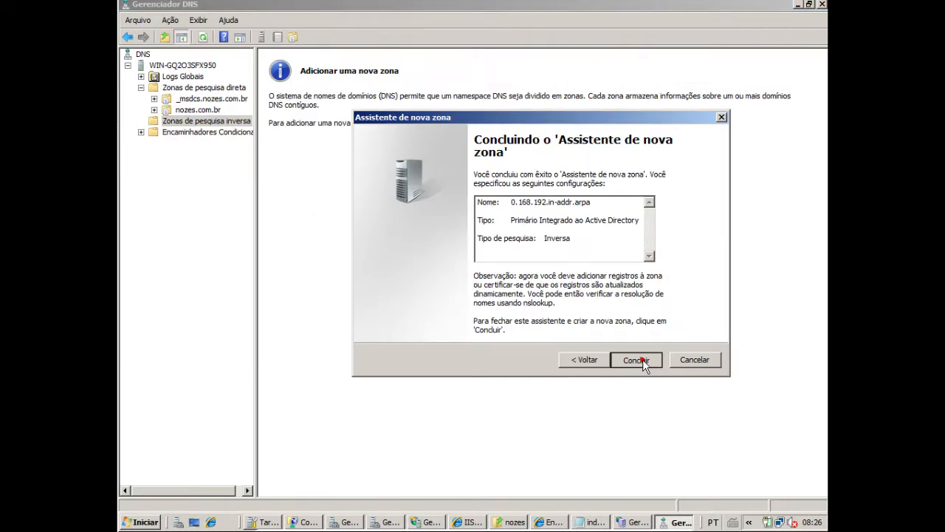
pyautogui.click(220, 88)
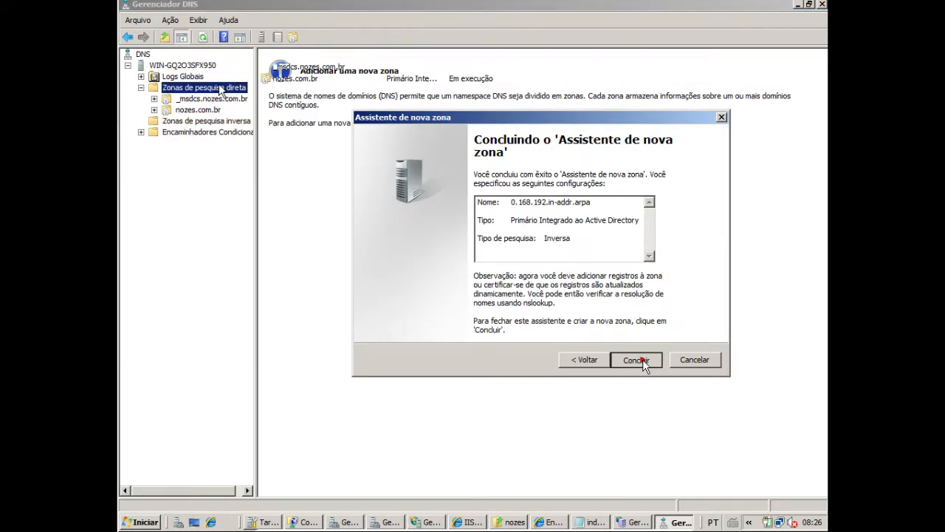
pyautogui.doubleClick(296, 79)
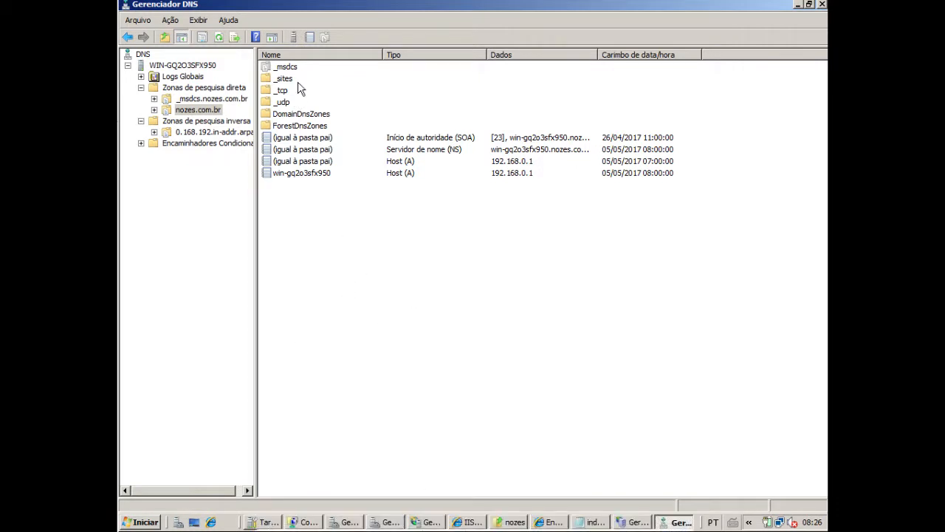
pyautogui.rightClick(344, 239)
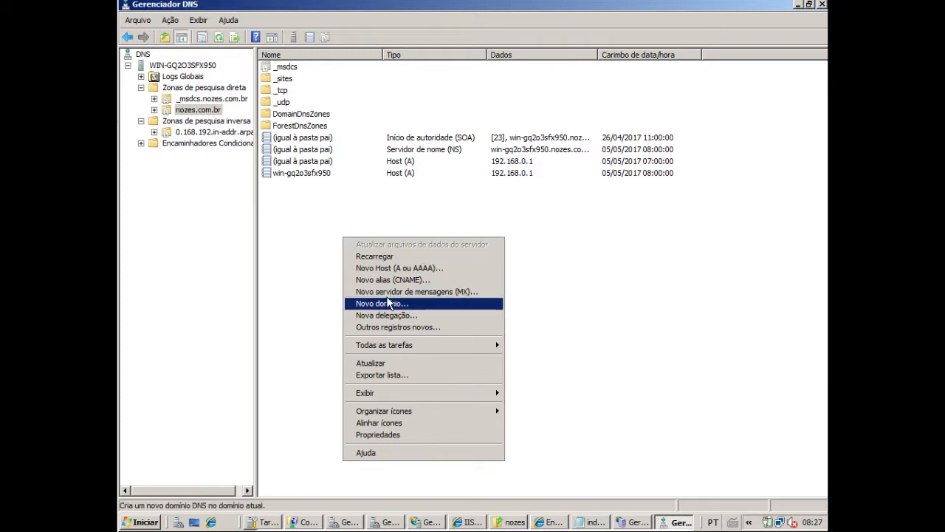
pyautogui.rightClick(214, 113)
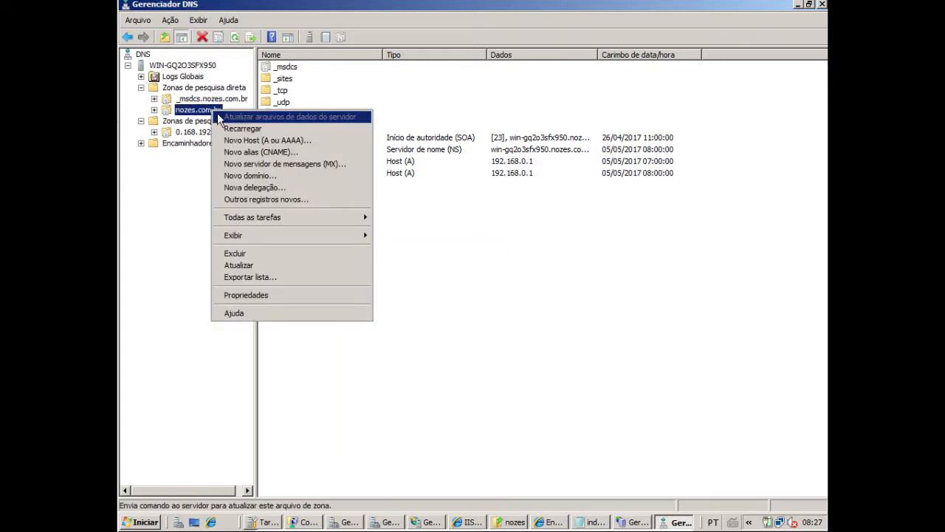
pyautogui.click(259, 140)
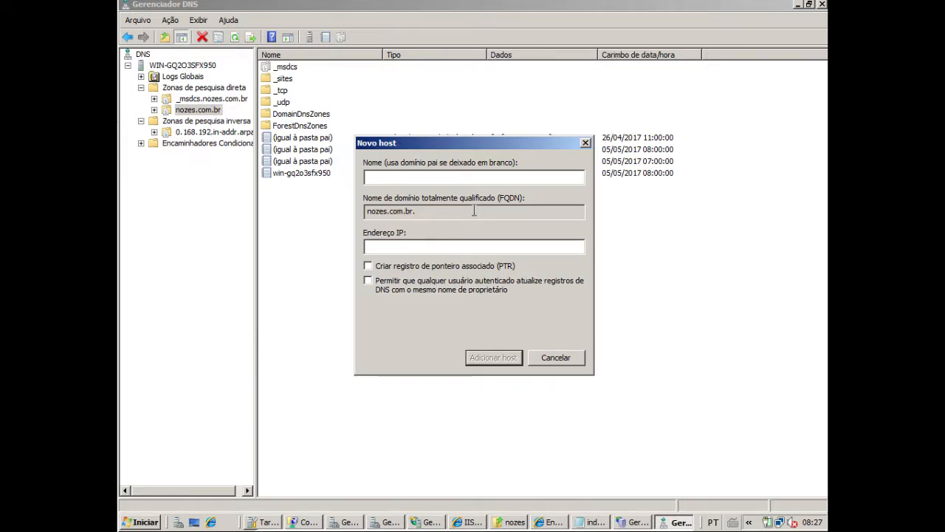
pyautogui.write('ww')
pyautogui.press('BackSpace')
pyautogui.press('BackSpace')
pyautogui.write('www')
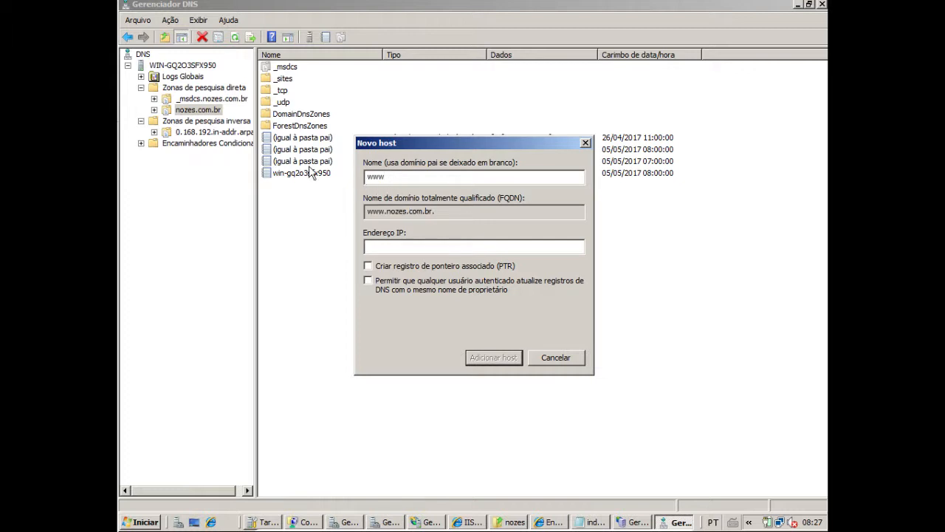
pyautogui.doubleClick(397, 176)
pyautogui.moveTo(389, 211); pyautogui.dragTo(431, 212)
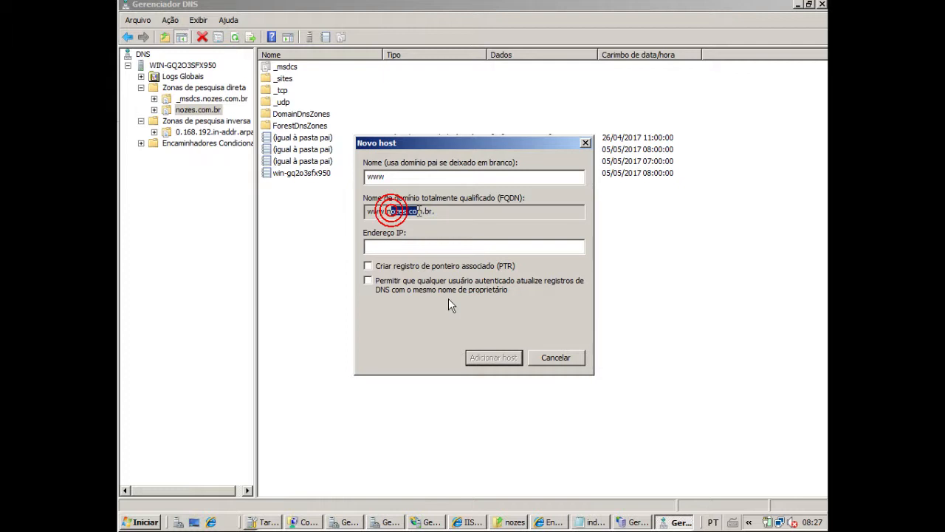
# Add the www host with IP 192.168.0.1, an associated PTR record and updates allowed for any authenticated user
pyautogui.click(413, 245)
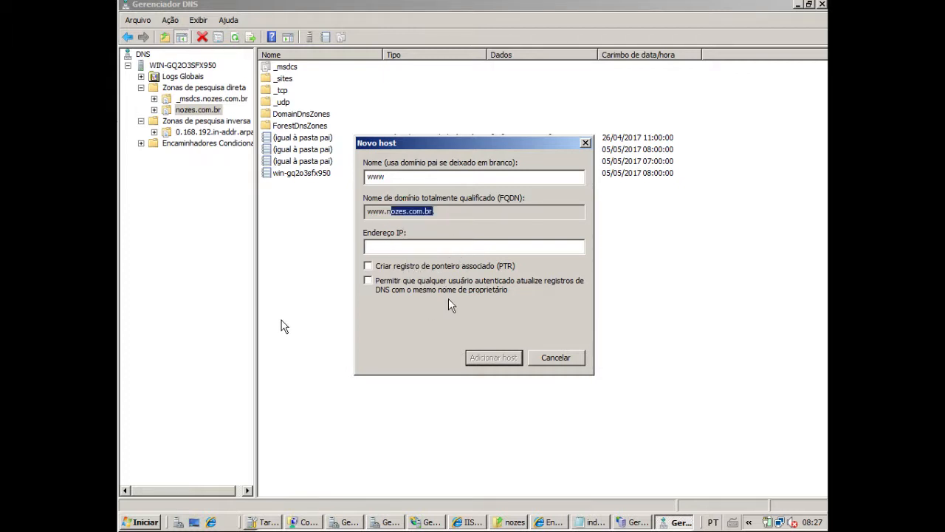
pyautogui.write('192.168')
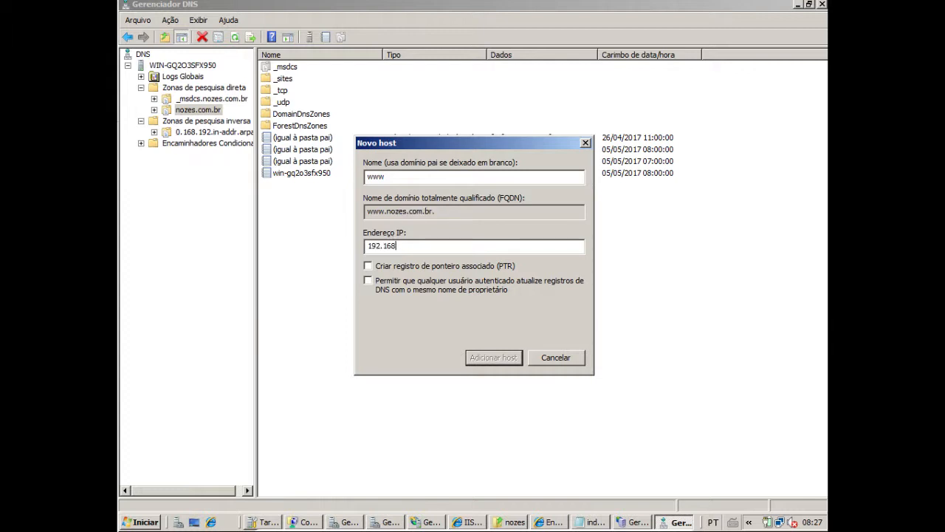
pyautogui.write('.0.1')
pyautogui.click(370, 266)
pyautogui.click(375, 282)
pyautogui.click(511, 361)
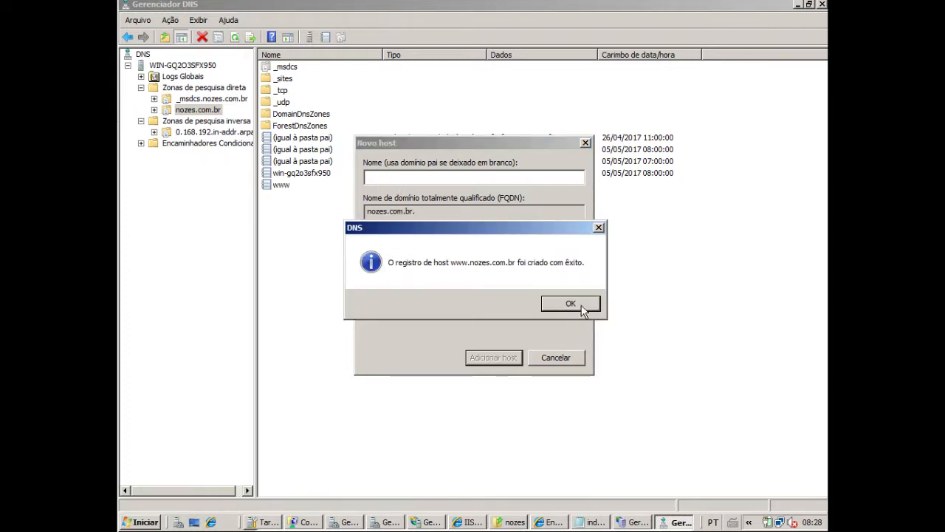
pyautogui.click(581, 309)
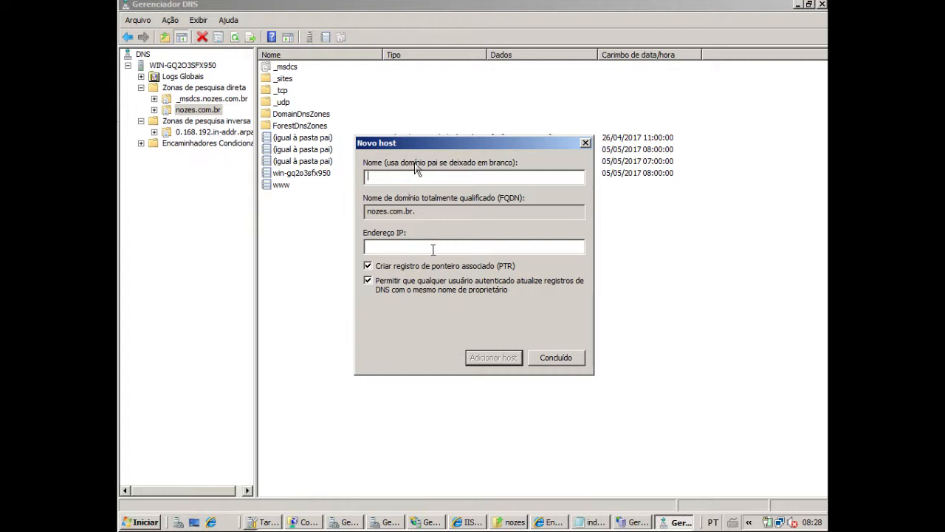
# Enter ftp as the name of the next host record in the nozes.com.br zone
pyautogui.write('fto')
pyautogui.press('BackSpace')
pyautogui.press('BackSpace')
pyautogui.press('BackSpace')
pyautogui.write('ftp')
pyautogui.press('BackSpace')
# Add the ftp host with IP address 192.168.0.1 and finish creating host records
pyautogui.click(392, 247)
pyautogui.write('192.168.0.1')
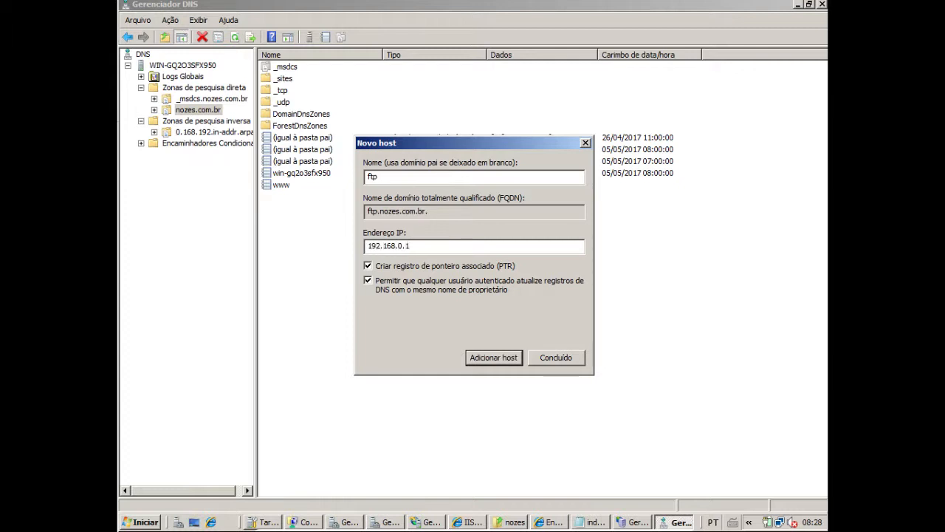
pyautogui.press('BackSpace')
pyautogui.press('BackSpace')
pyautogui.write('.2')
pyautogui.click(494, 357)
pyautogui.click(569, 303)
pyautogui.click(559, 359)
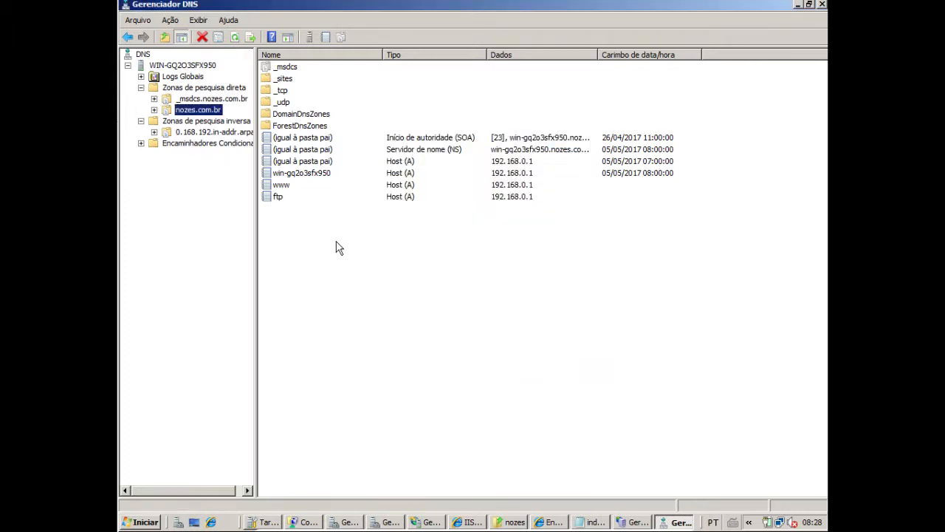
pyautogui.click(285, 195)
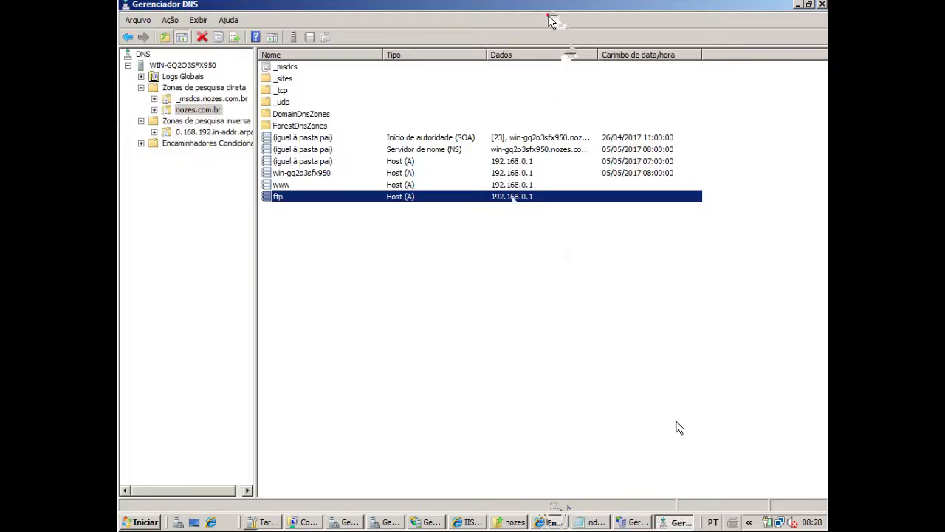
pyautogui.hotkey('alt', 'Tab')
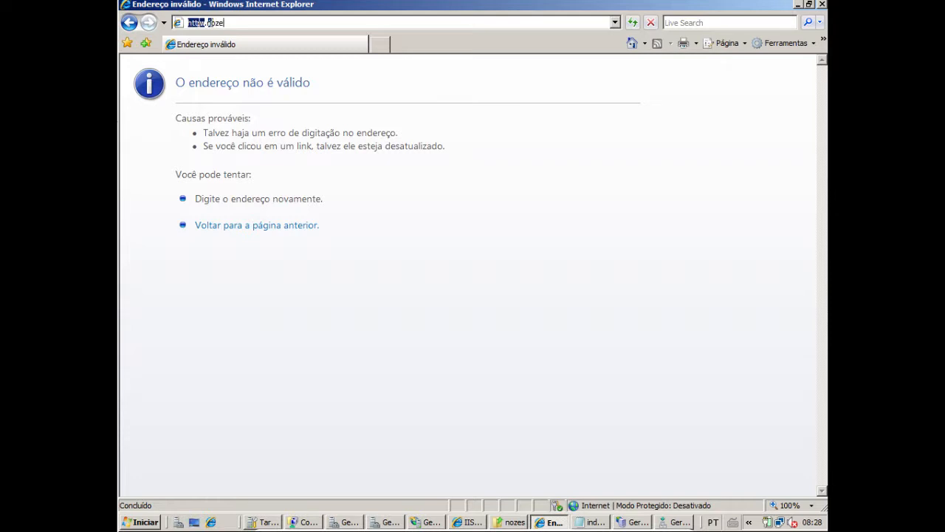
pyautogui.click(549, 22)
pyautogui.write('br')
pyautogui.press('Return')
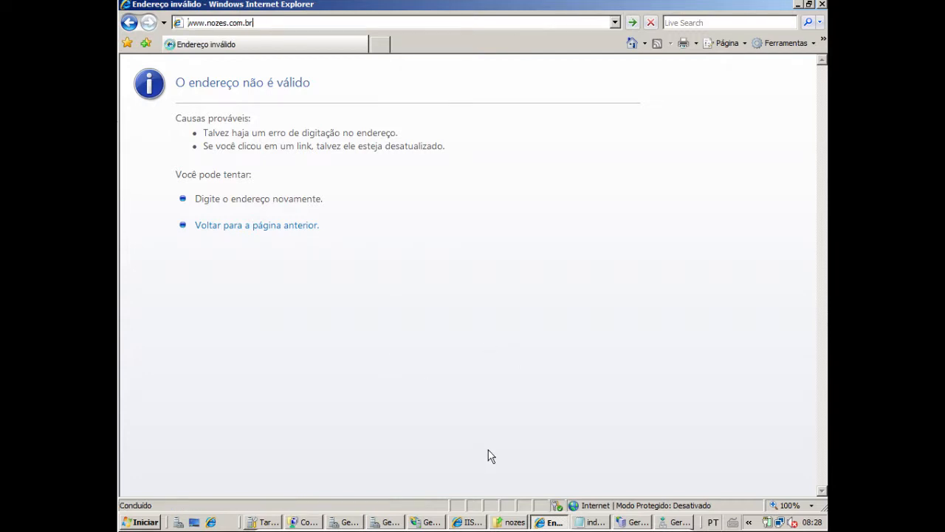
pyautogui.press('Return')
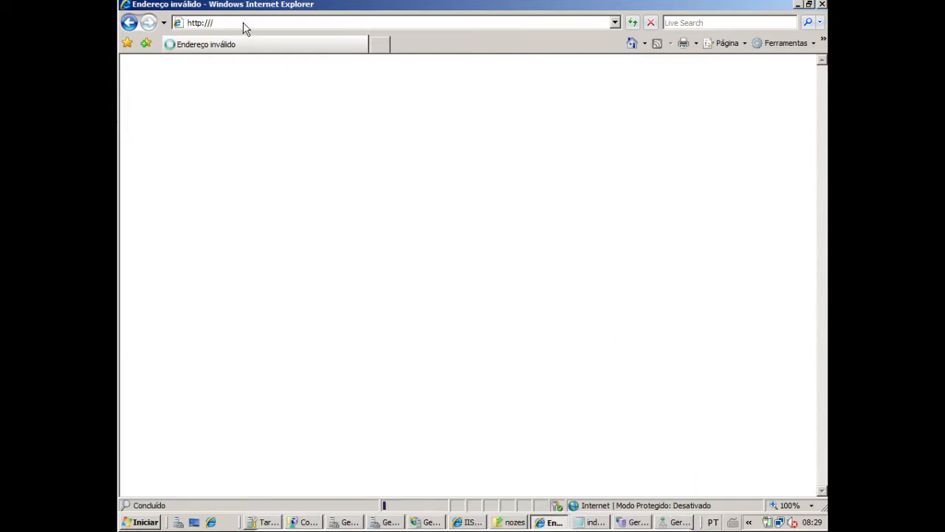
pyautogui.click(679, 523)
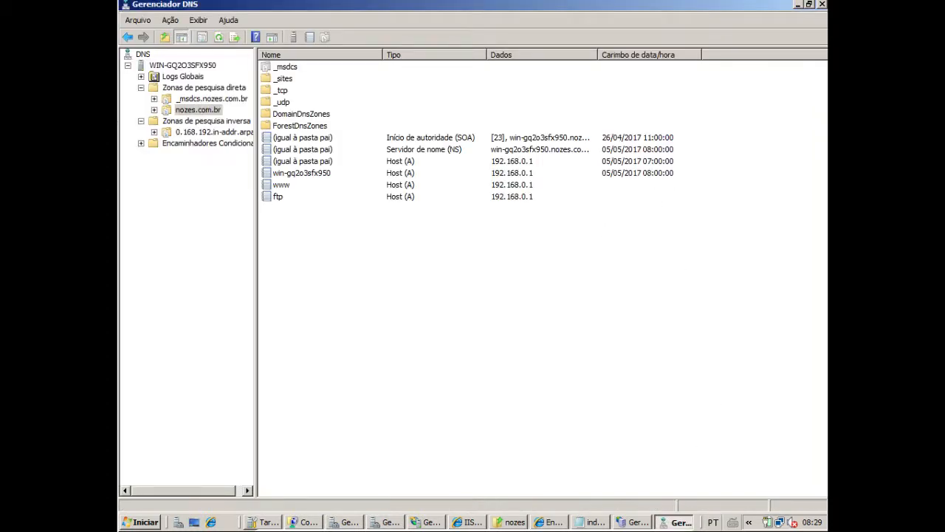
pyautogui.click(146, 522)
pyautogui.click(215, 203)
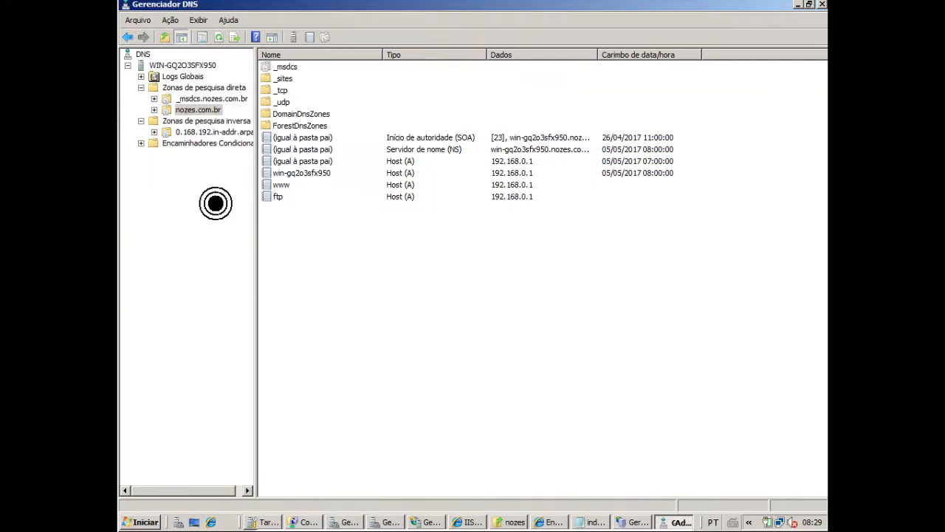
pyautogui.write('ping ww')
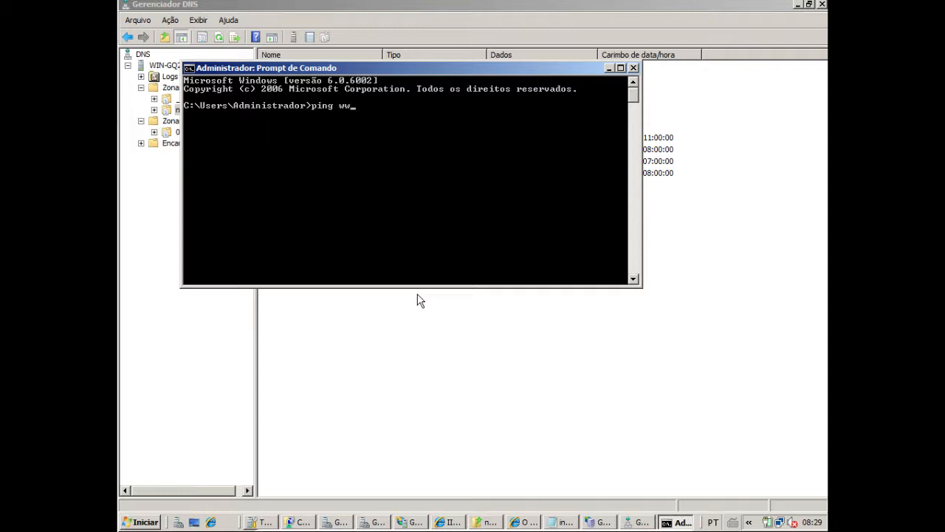
pyautogui.write('w.no')
pyautogui.press('Return')
pyautogui.write('m.br')
pyautogui.press('Return')
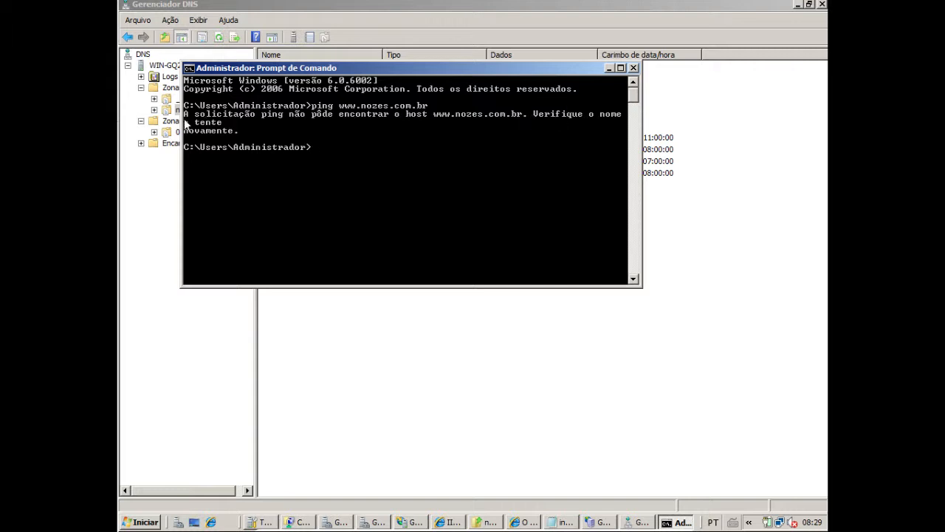
# Close the DNS manager and the remaining windows down to Network Connections, leaving only the initial configuration tasks open
pyautogui.click(575, 411)
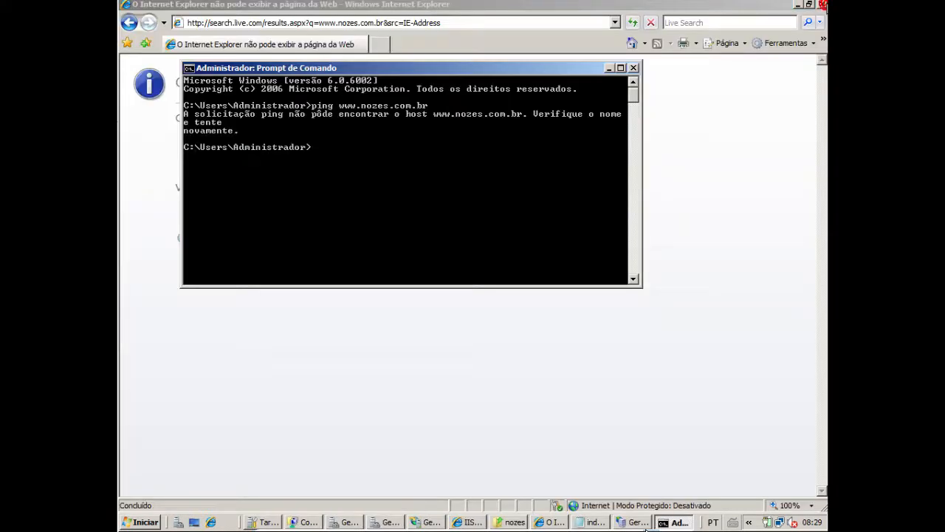
pyautogui.click(823, 5)
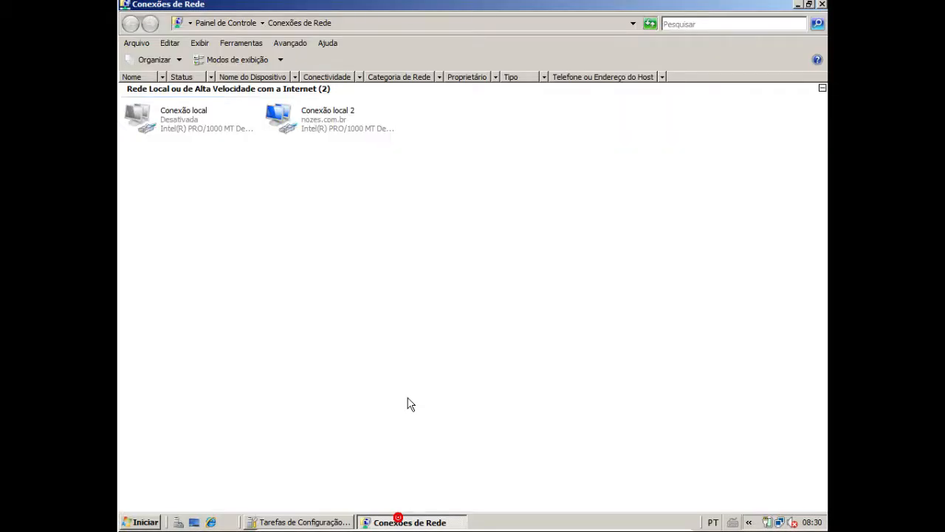
pyautogui.rightClick(316, 121)
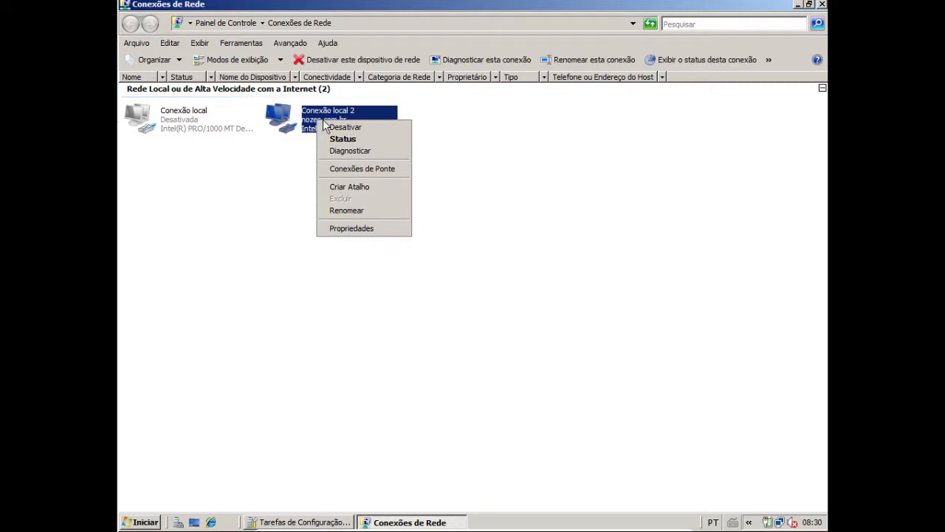
pyautogui.click(503, 164)
pyautogui.click(823, 4)
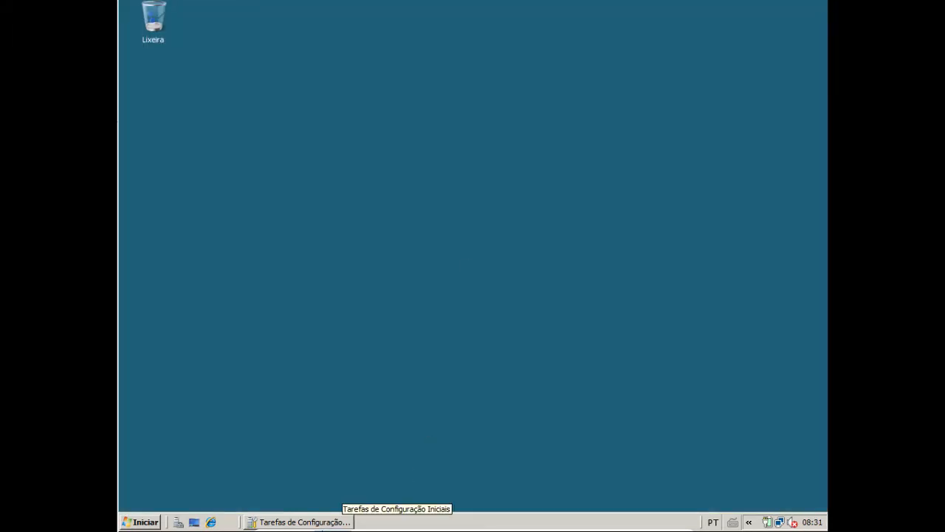
# From the initial configuration tasks, open the TCP/IPv4 properties of the Conexão local 2 network connection
pyautogui.click(300, 522)
pyautogui.rightClick(299, 522)
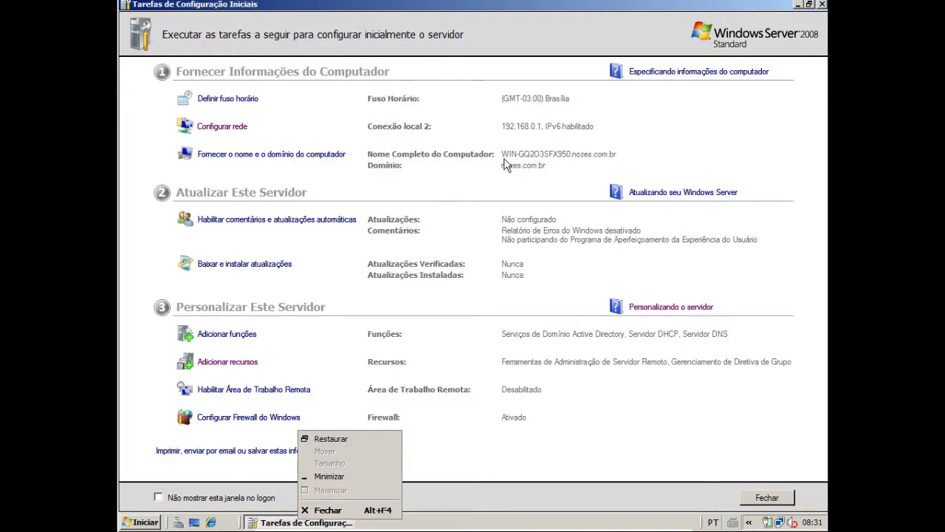
pyautogui.click(229, 132)
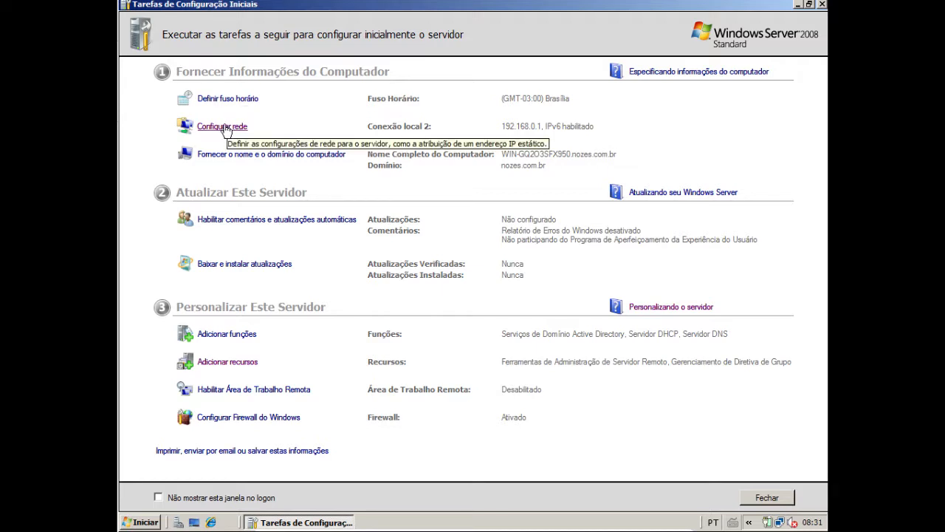
pyautogui.click(224, 131)
pyautogui.click(327, 118)
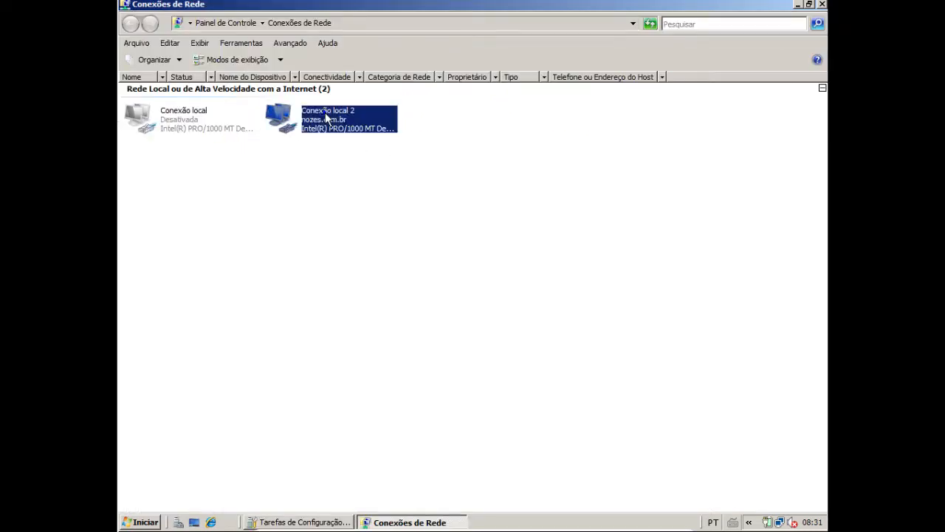
pyautogui.rightClick(328, 118)
pyautogui.click(355, 221)
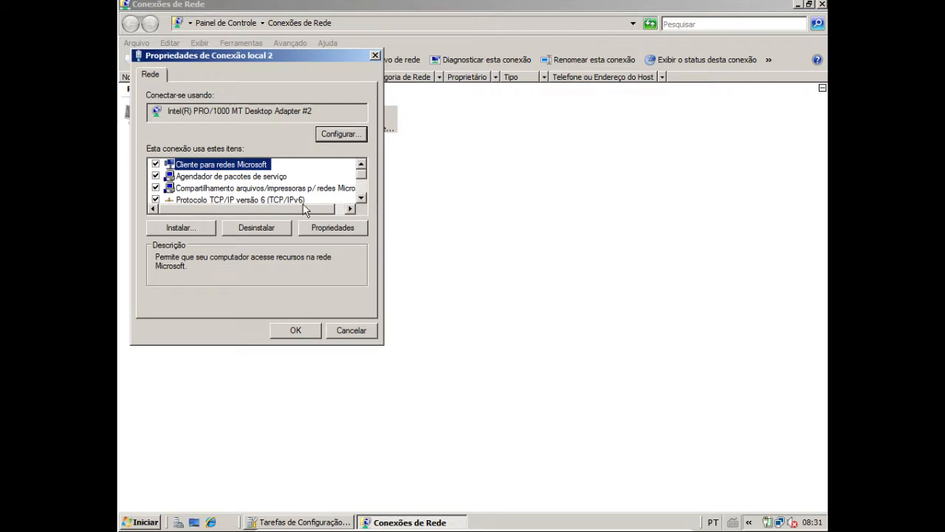
pyautogui.scroll(-2, 306, 205)
pyautogui.doubleClick(294, 164)
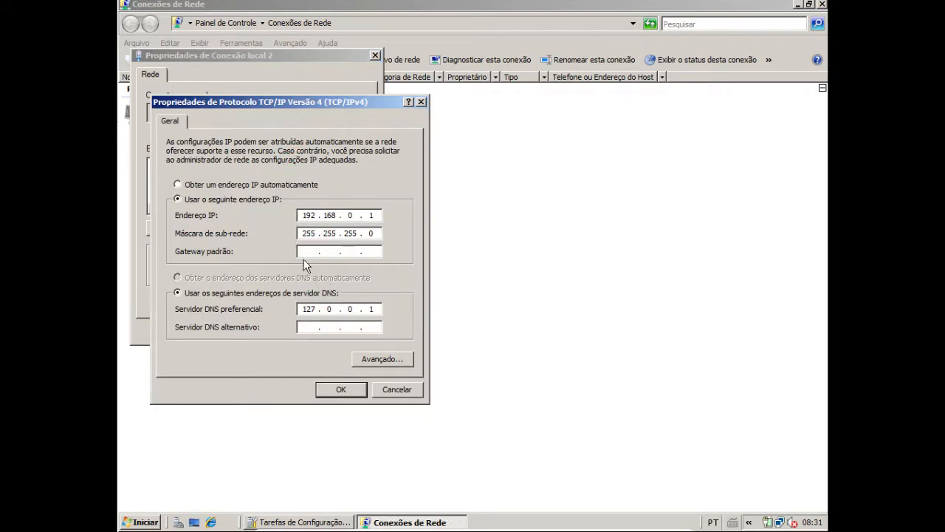
# Enter a default gateway and a 192.168 preferred DNS server address for Conexão local 2, apply the settings and close the network windows
pyautogui.click(311, 249)
pyautogui.write('192')
pyautogui.write('0')
pyautogui.doubleClick(305, 310)
pyautogui.write('192 . 168')
pyautogui.click(341, 389)
pyautogui.click(309, 329)
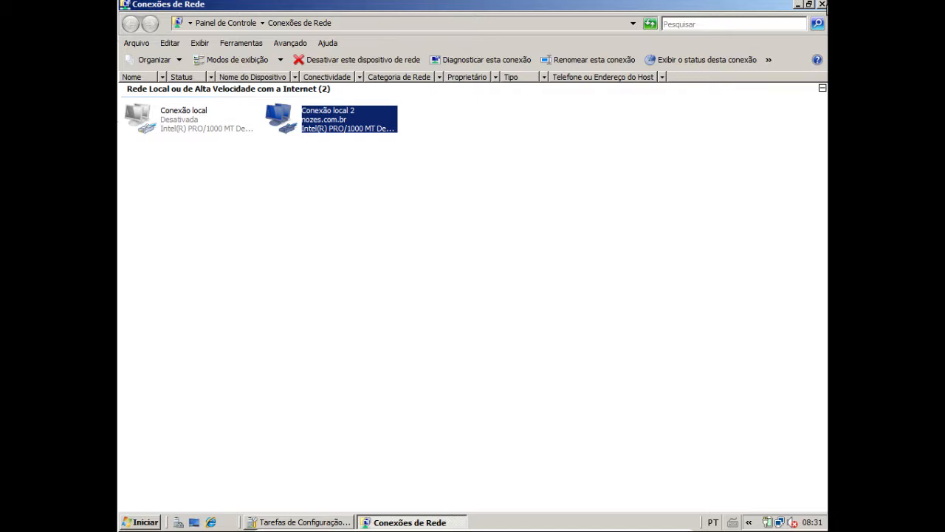
pyautogui.click(824, 6)
pyautogui.click(823, 6)
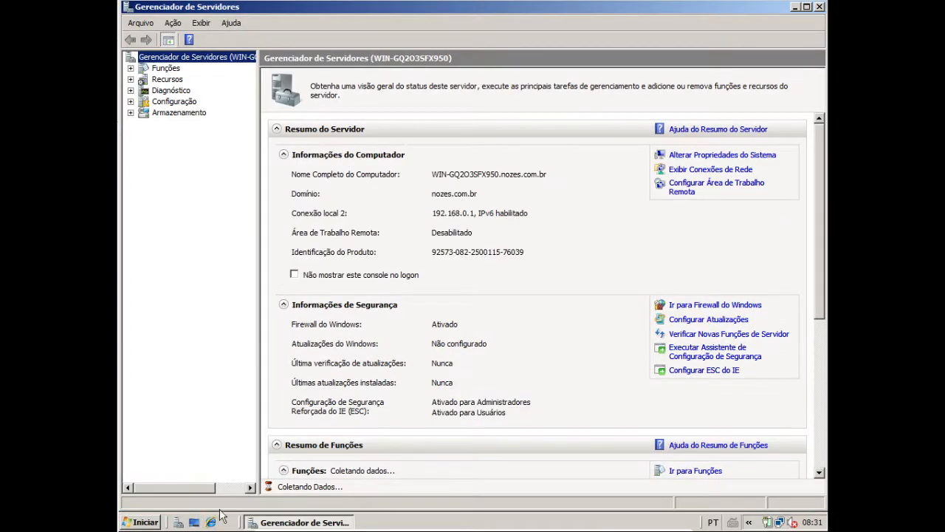
pyautogui.click(145, 522)
pyautogui.click(218, 239)
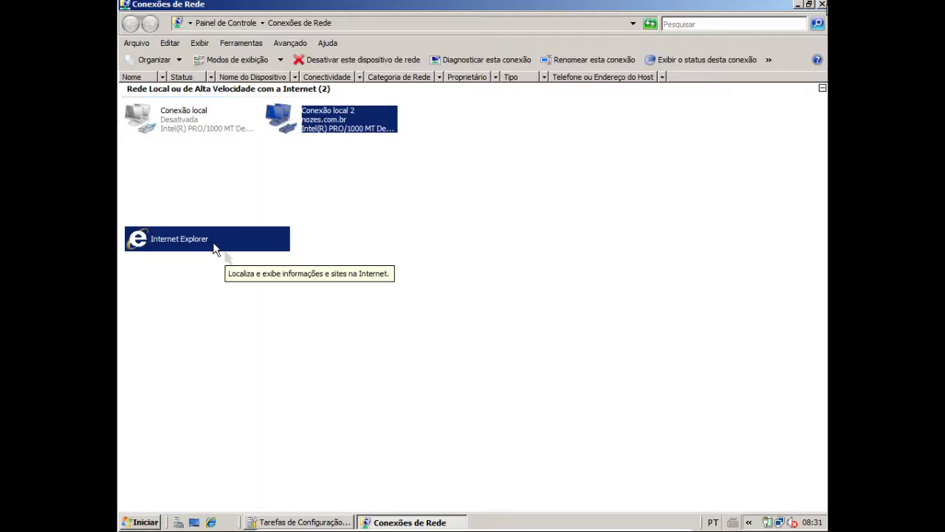
pyautogui.click(361, 23)
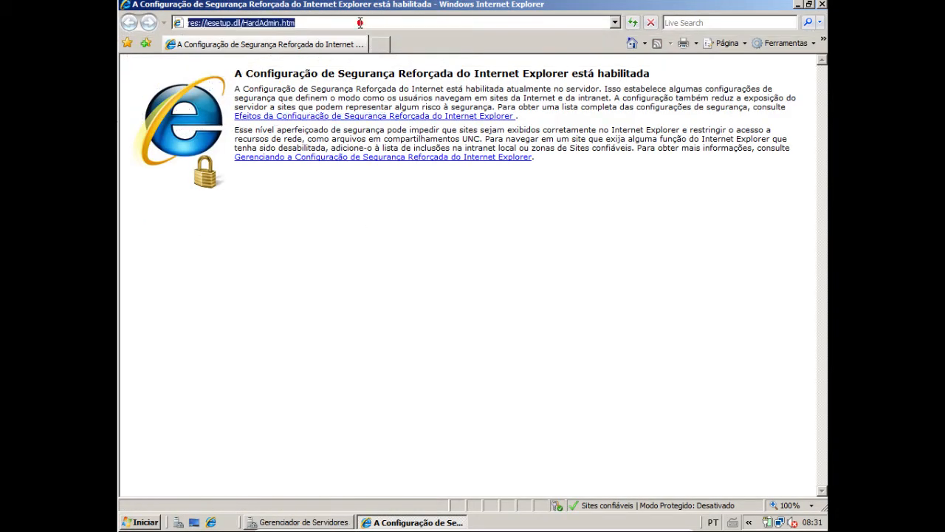
pyautogui.write('www.')
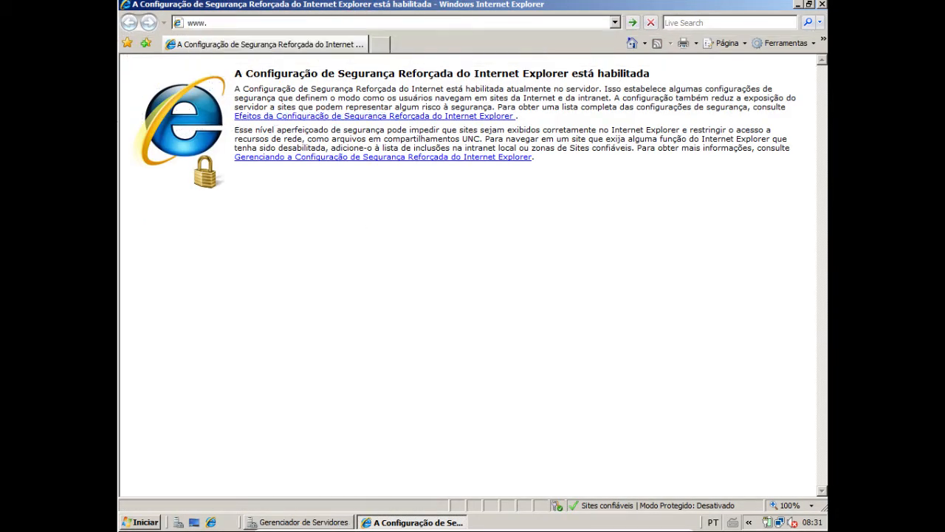
pyautogui.write('noze')
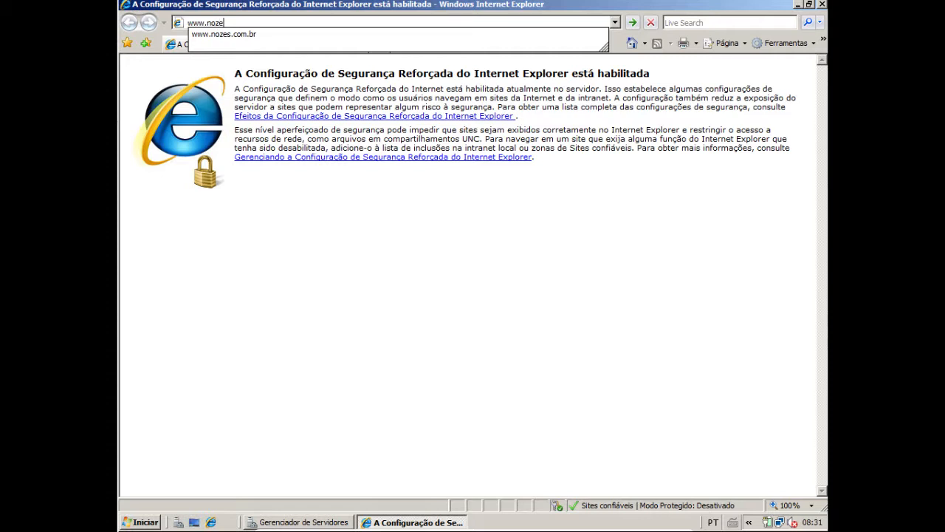
pyautogui.write('s.com.br')
pyautogui.press('Return')
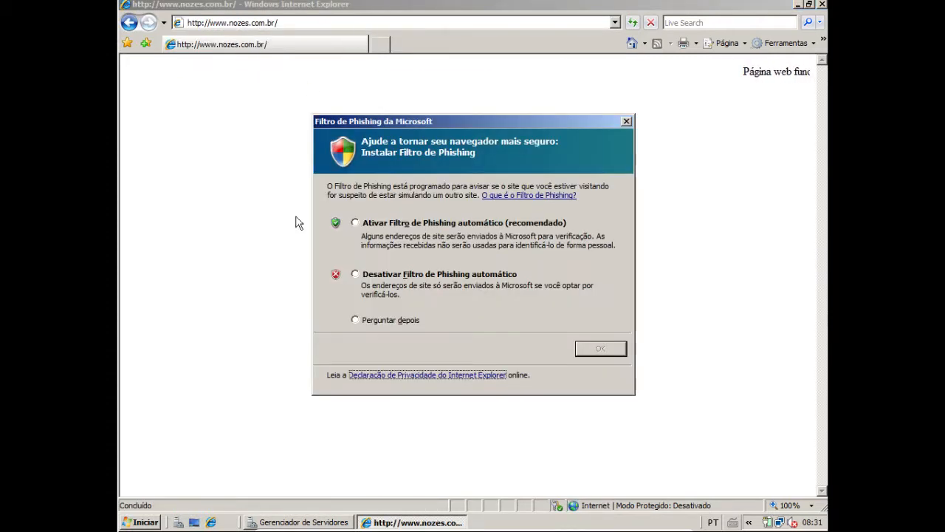
pyautogui.click(355, 223)
pyautogui.click(601, 347)
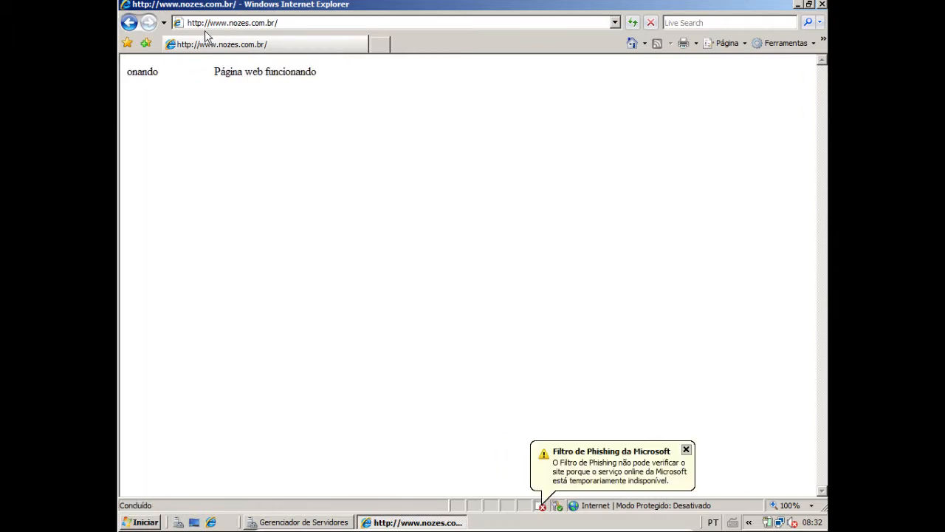
pyautogui.click(141, 523)
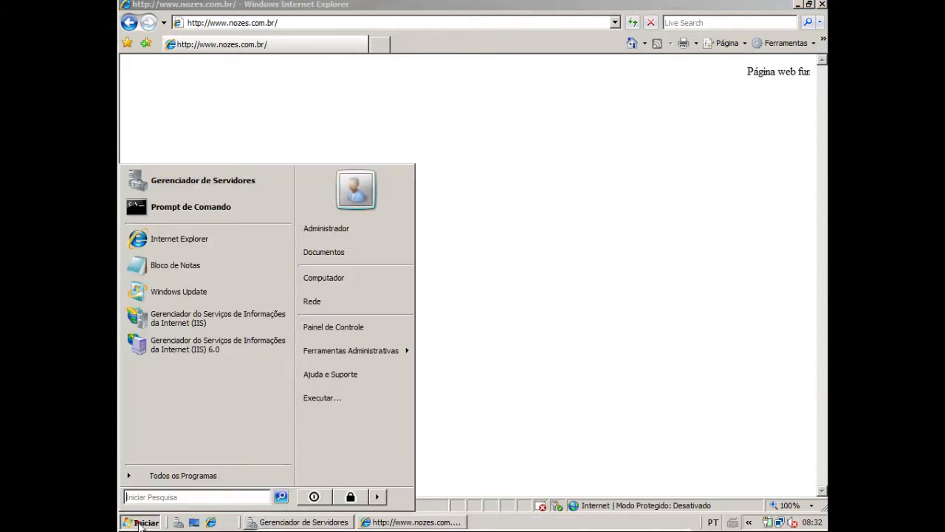
pyautogui.click(191, 210)
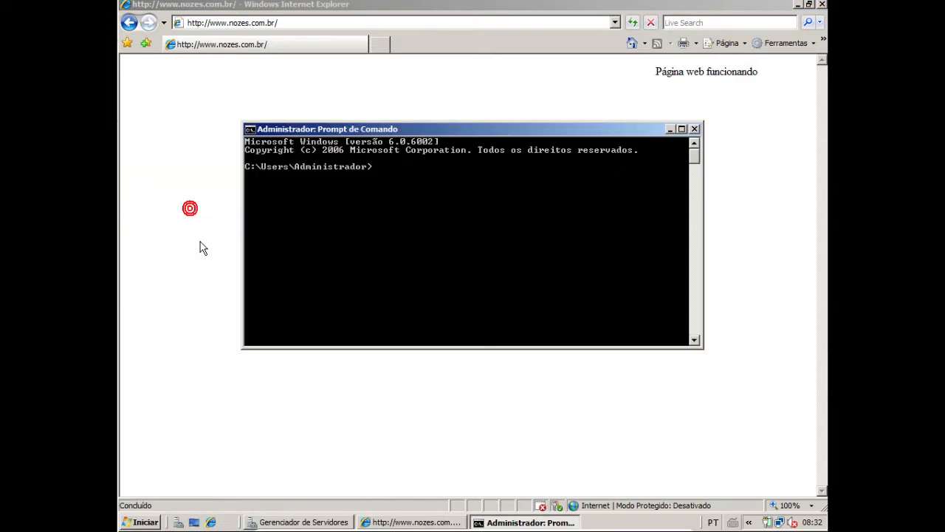
pyautogui.write('ping www.nozes.com.b')
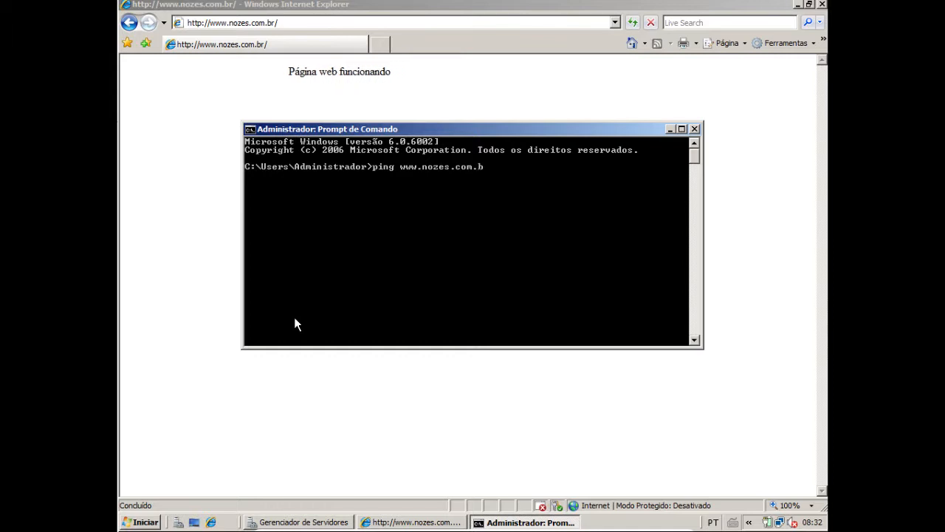
pyautogui.write('r')
pyautogui.press('Return')
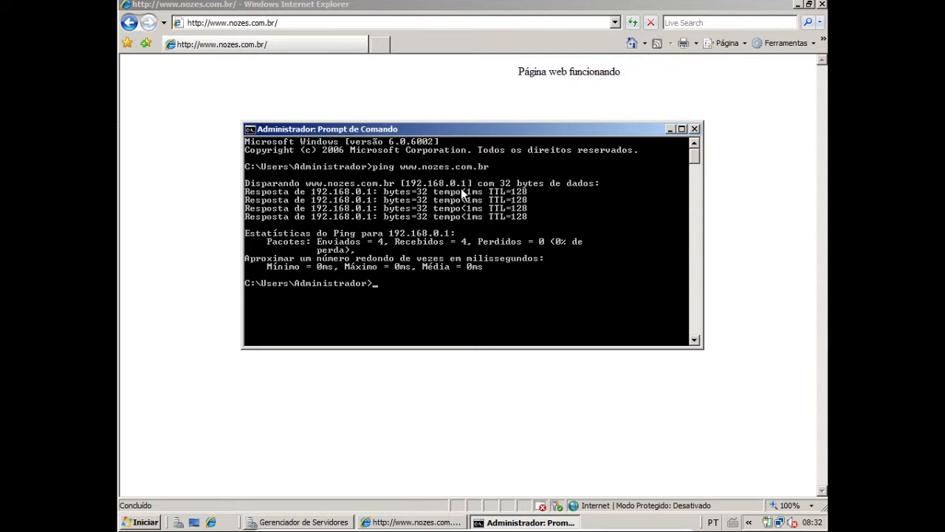
# Change the previous ping command to target ftp.nozes.com.br and run it to test the ftp record
pyautogui.press('Up')
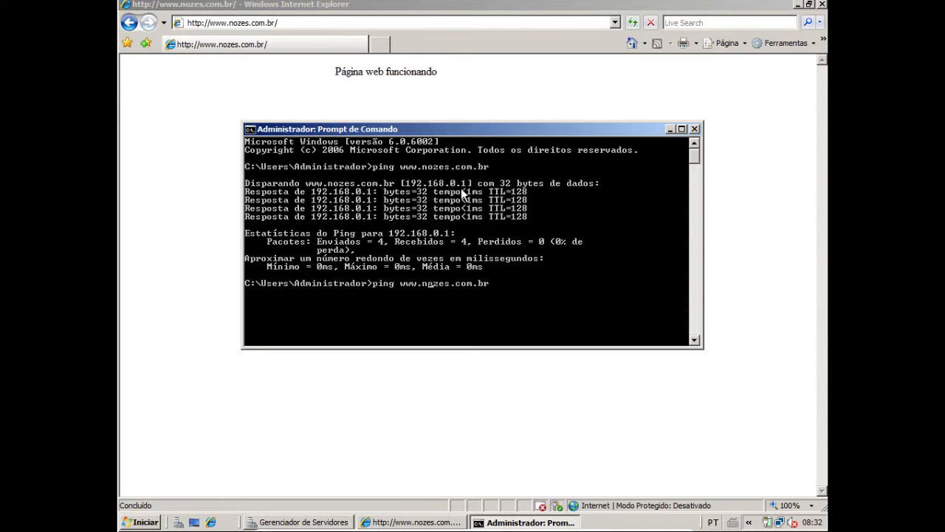
pyautogui.press('Left')
pyautogui.press('Left')
pyautogui.press('BackSpace')
pyautogui.press('BackSpace')
pyautogui.press('BackSpace')
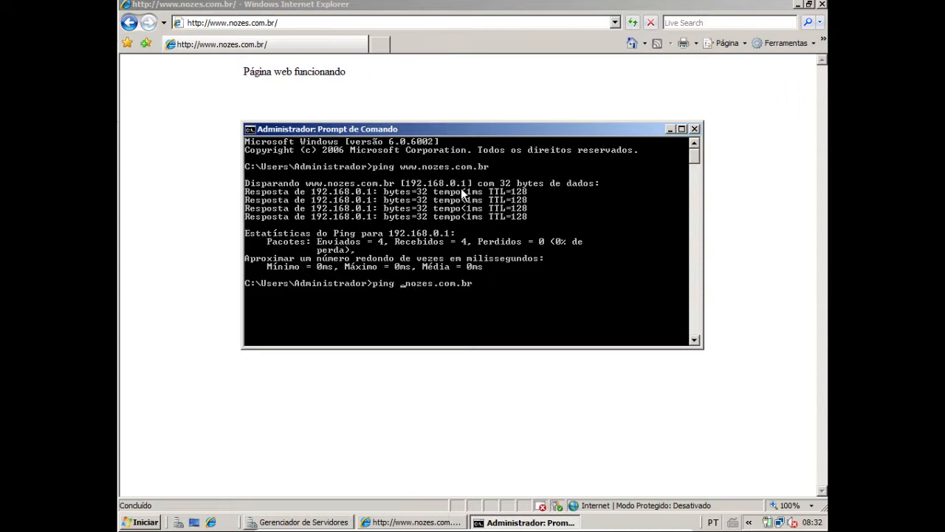
pyautogui.write('ftp')
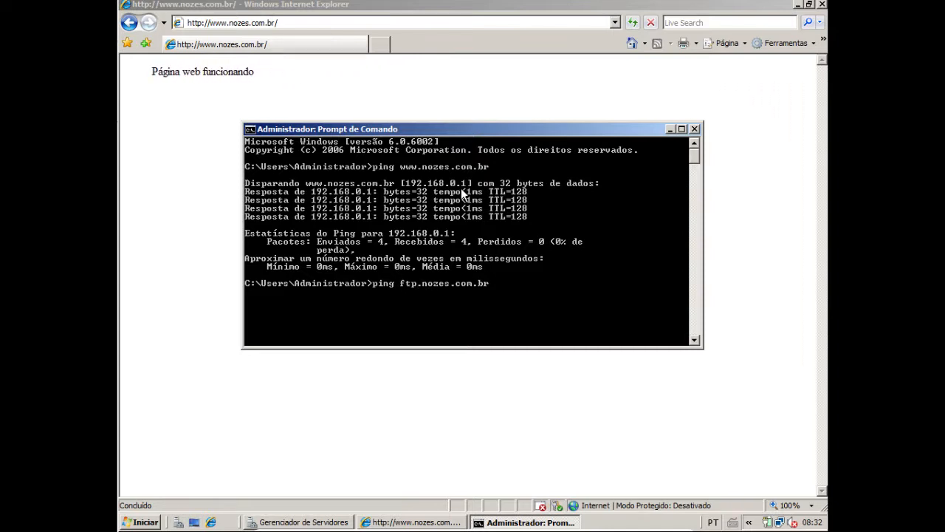
pyautogui.press('Return')
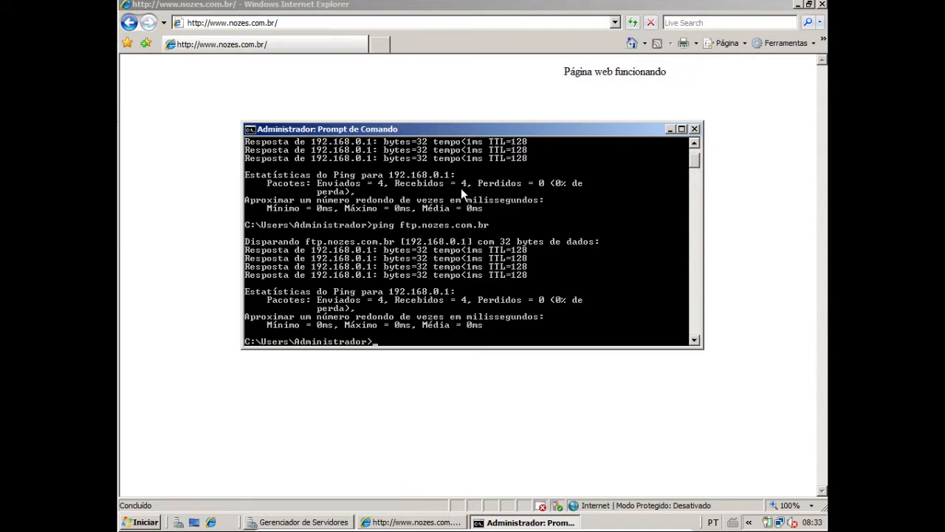
# Switch to Internet Explorer and load ftp://ftp.nozes.com.br in a new browser tab to test the FTP site
pyautogui.click(379, 46)
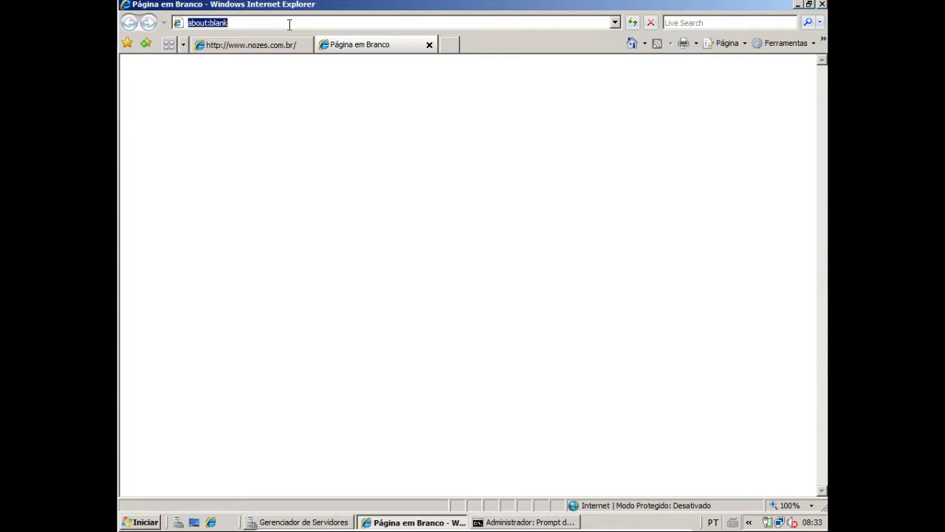
pyautogui.write('ftp')
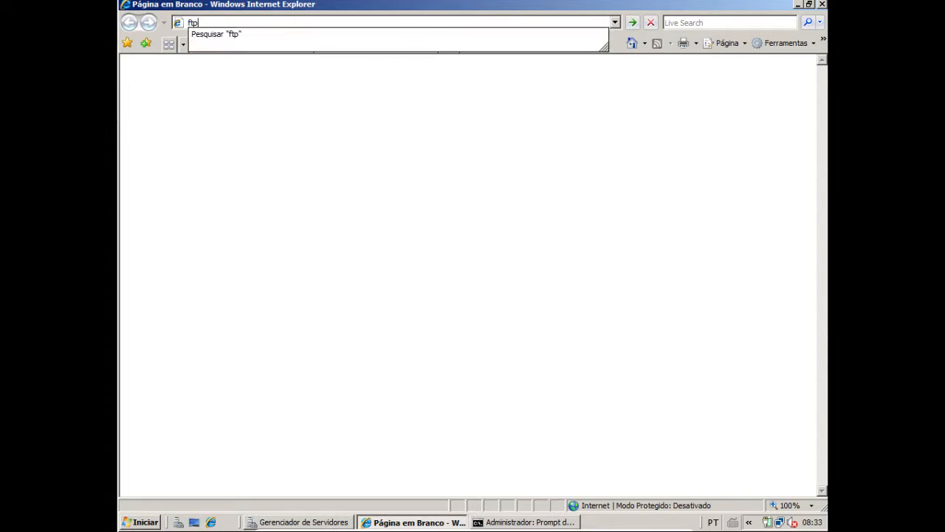
pyautogui.write('://ftp.nozes.com.br')
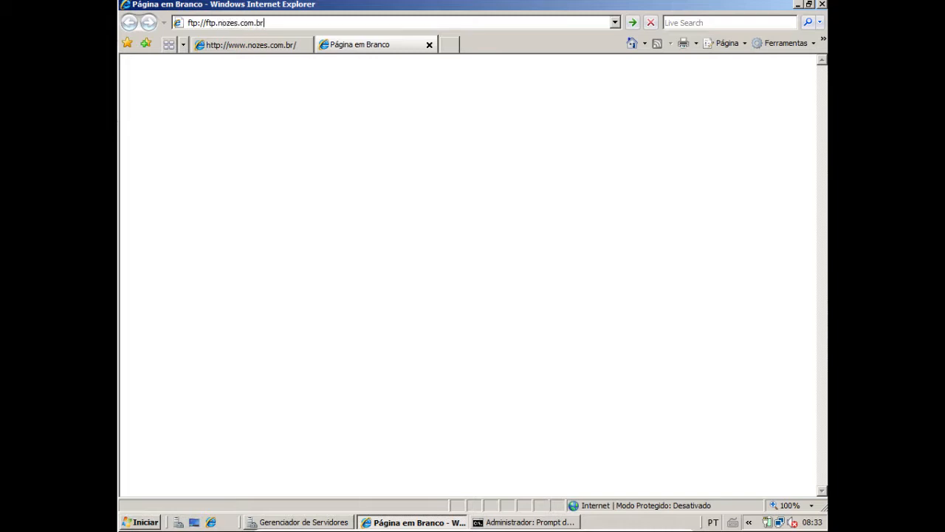
pyautogui.press('Return')
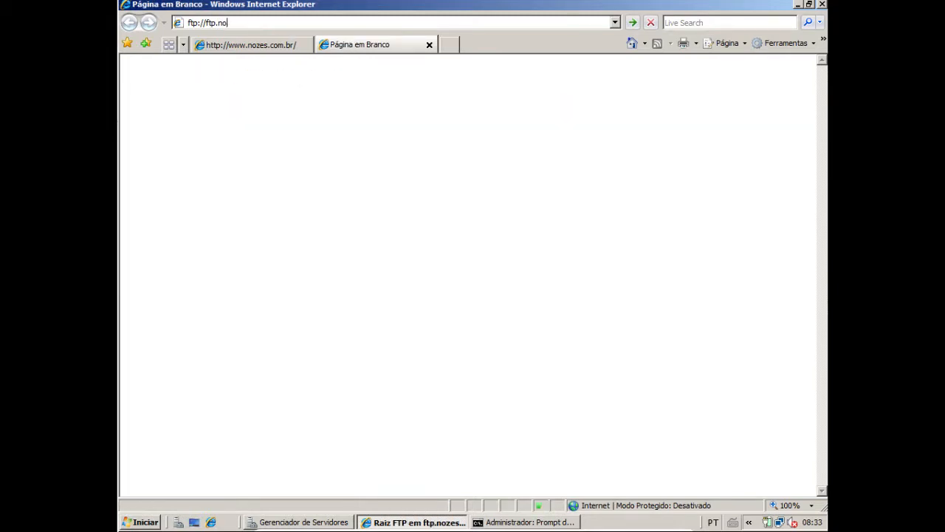
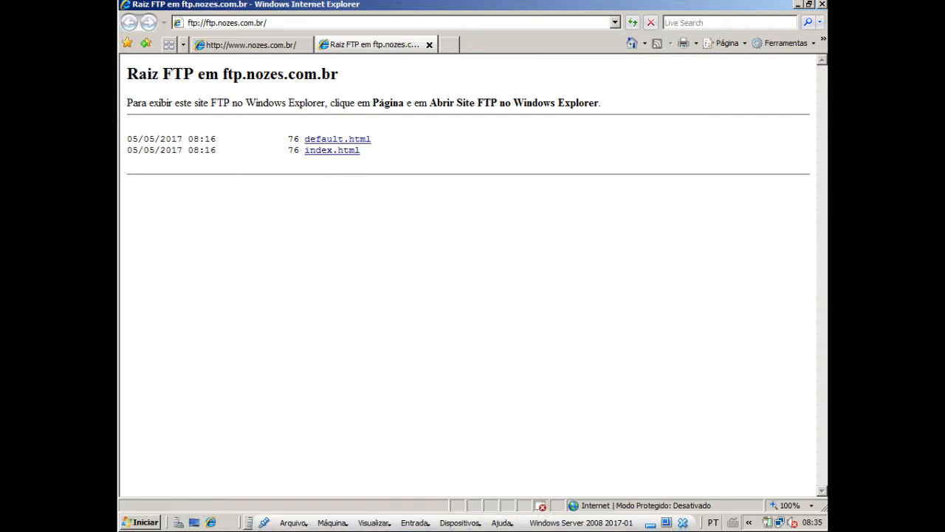
# Minimize Internet Explorer and close the Command Prompt and Server Manager windows
pyautogui.click(798, 6)
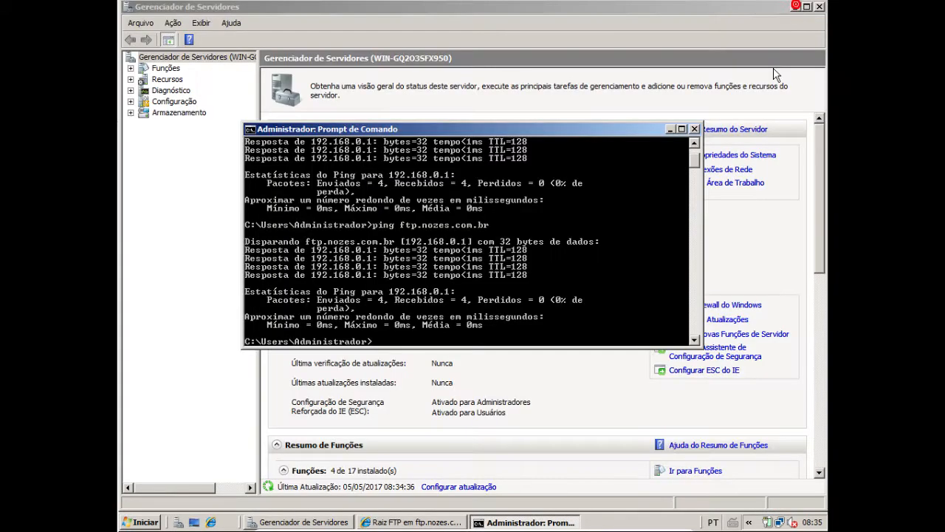
pyautogui.click(694, 129)
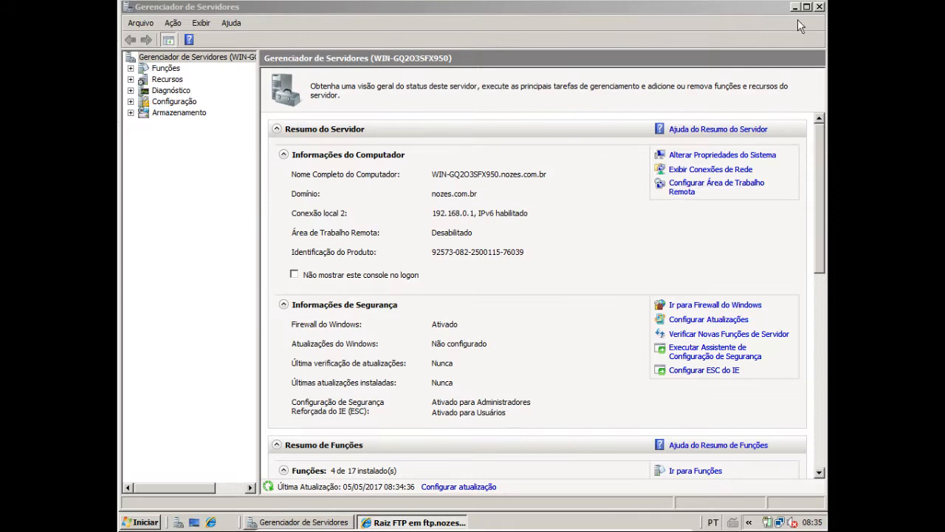
pyautogui.click(819, 6)
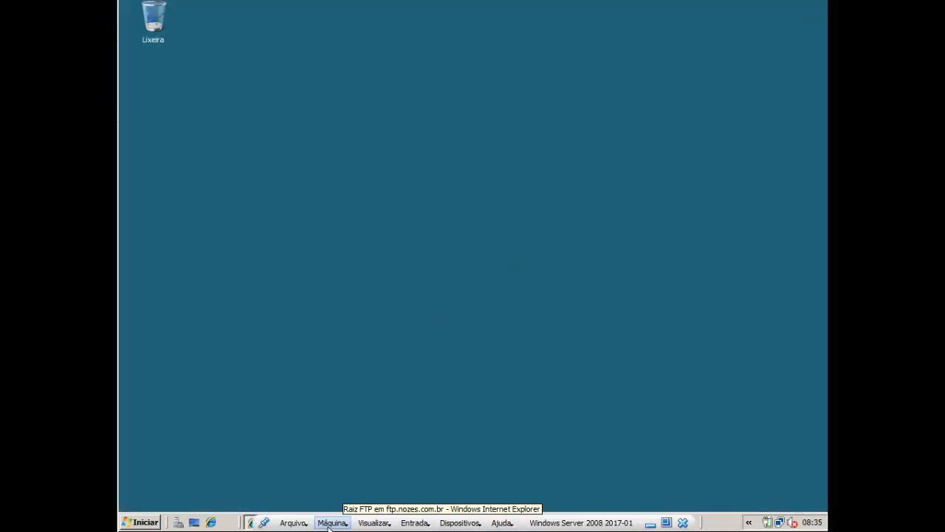
pyautogui.click(307, 522)
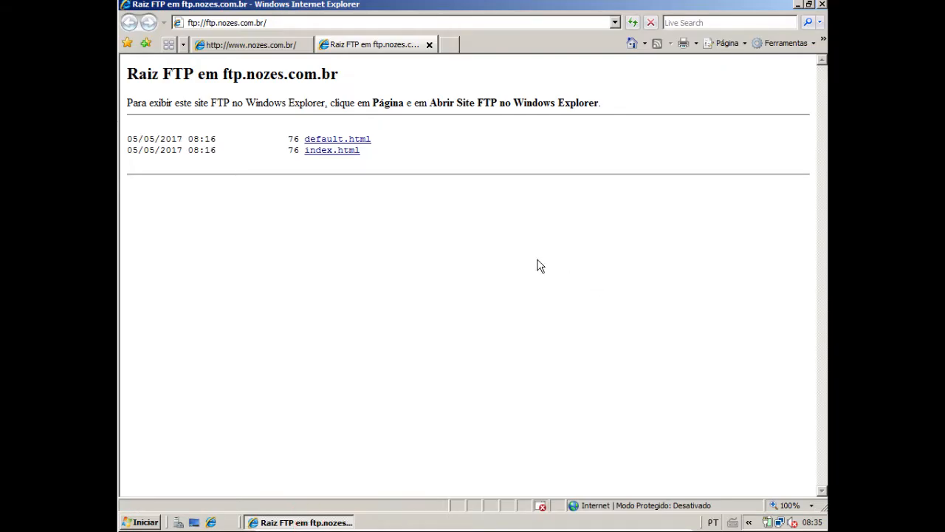
pyautogui.click(822, 4)
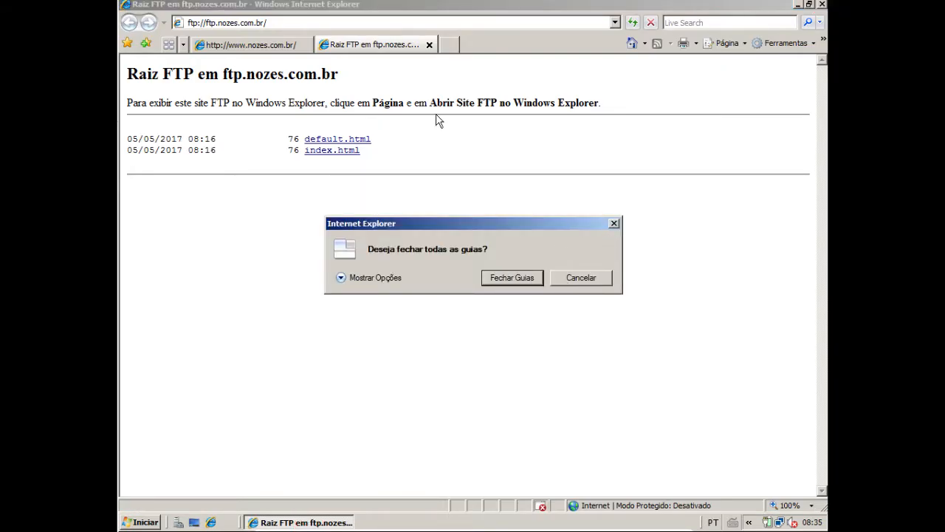
pyautogui.click(585, 274)
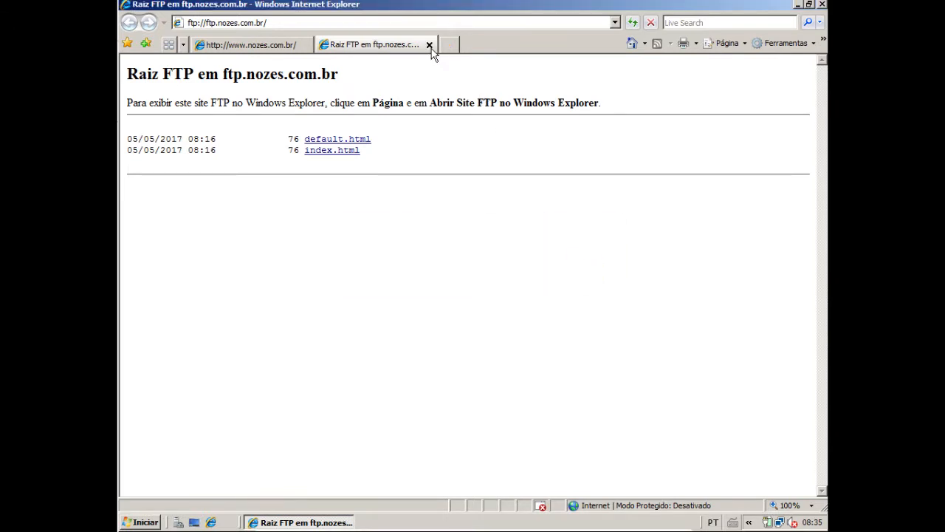
pyautogui.click(429, 44)
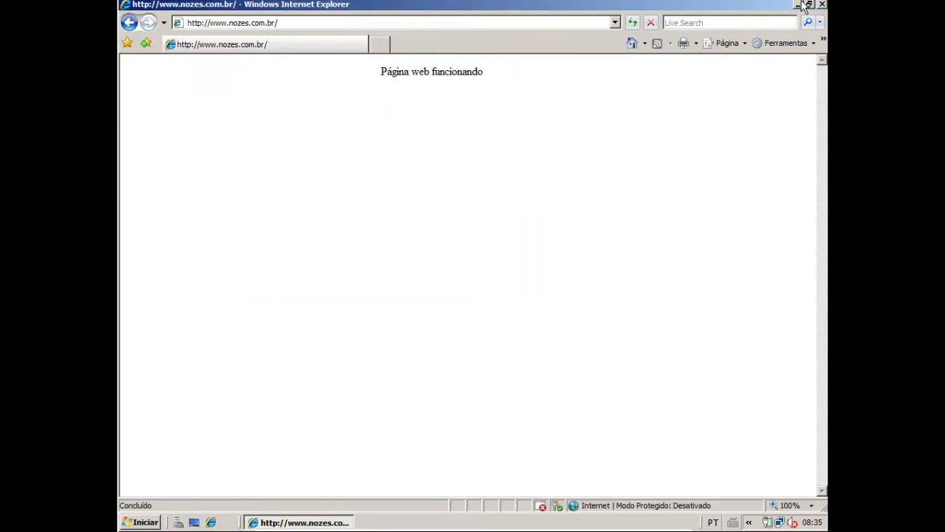
pyautogui.click(799, 5)
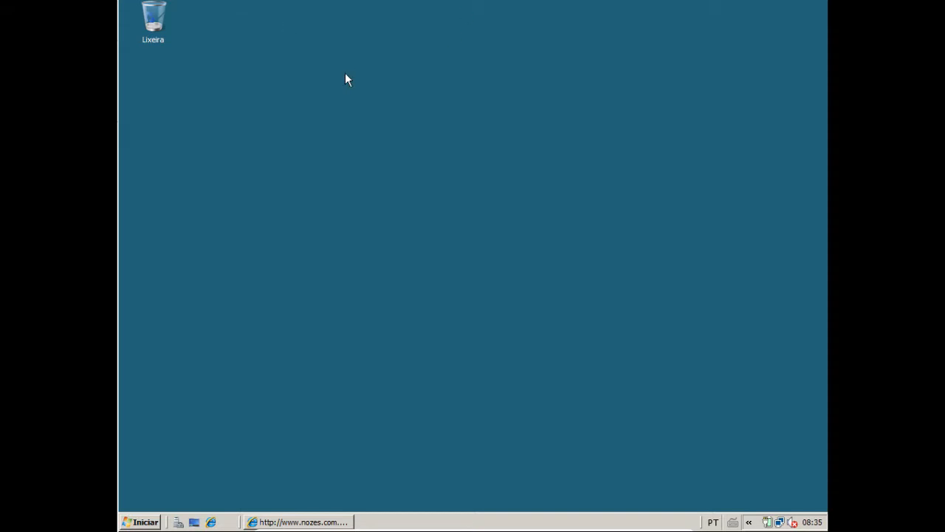
pyautogui.moveTo(728, 517)
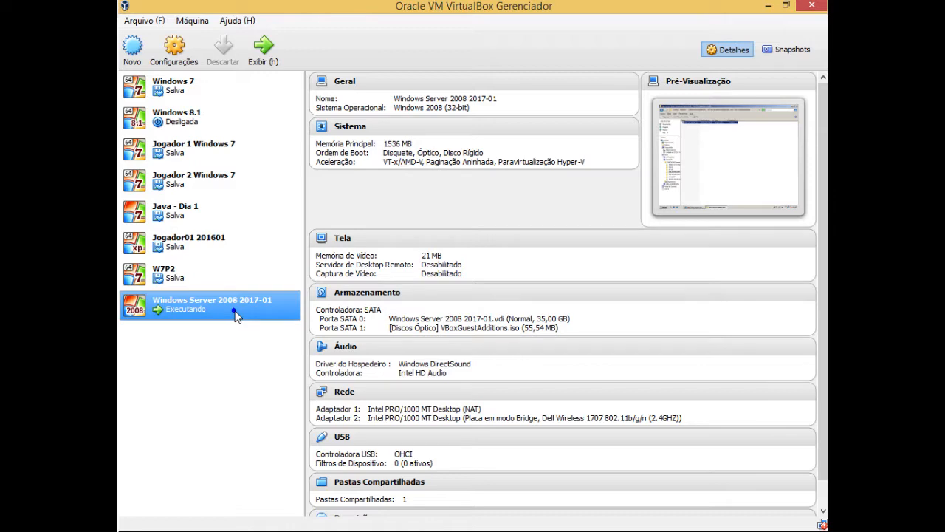
pyautogui.rightClick(222, 297)
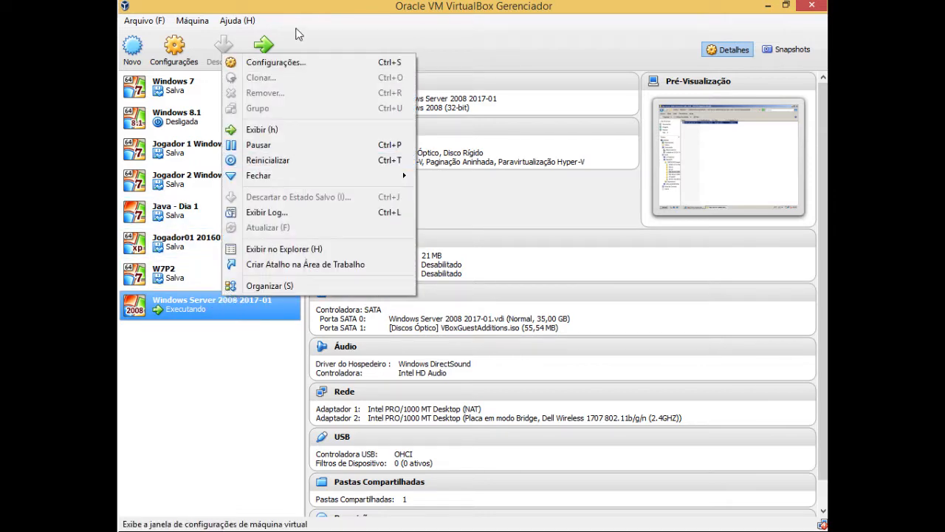
pyautogui.click(283, 65)
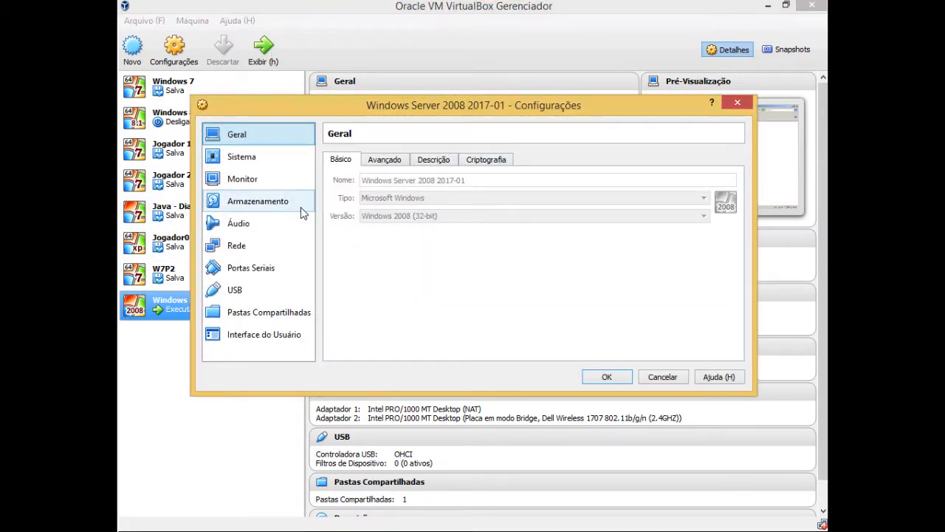
pyautogui.click(268, 206)
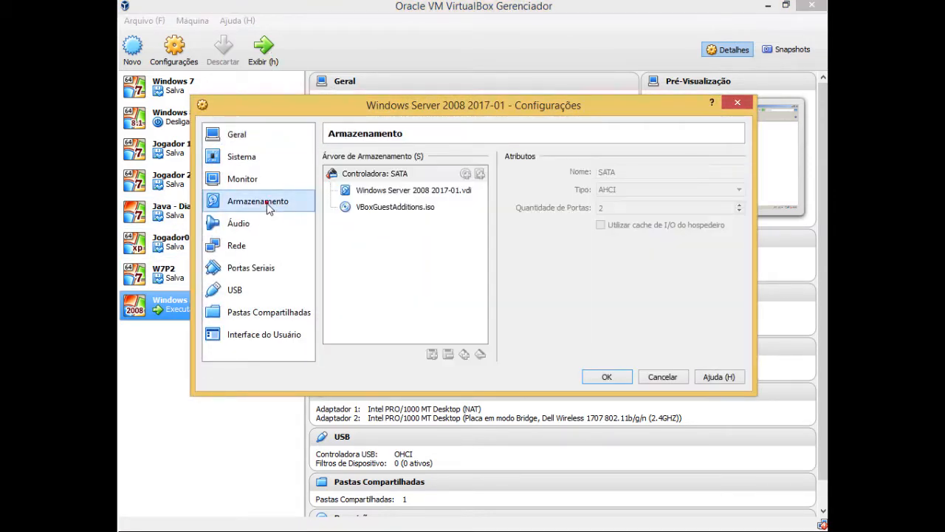
pyautogui.click(387, 208)
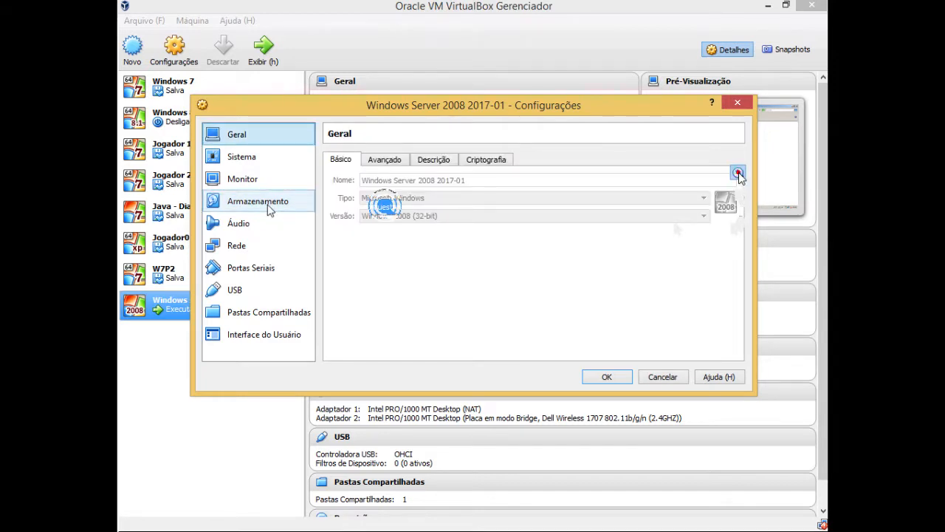
pyautogui.click(738, 172)
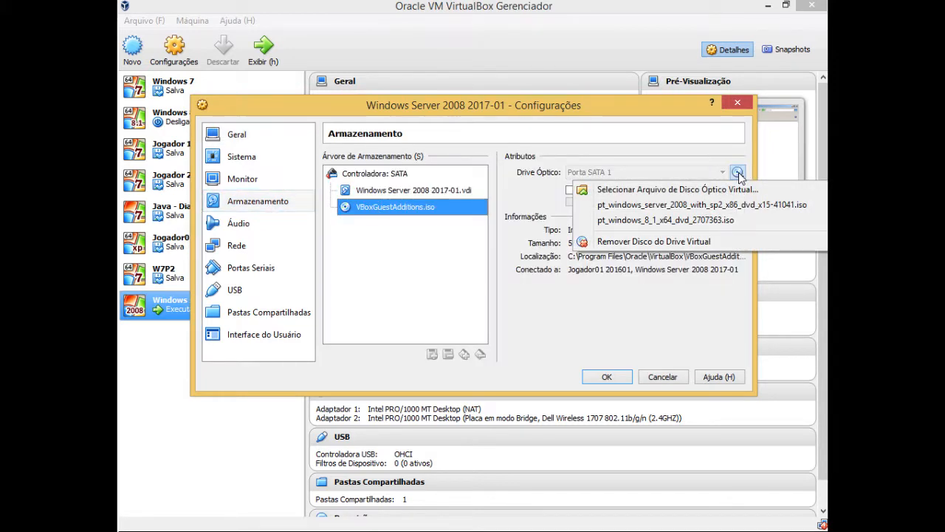
pyautogui.click(700, 190)
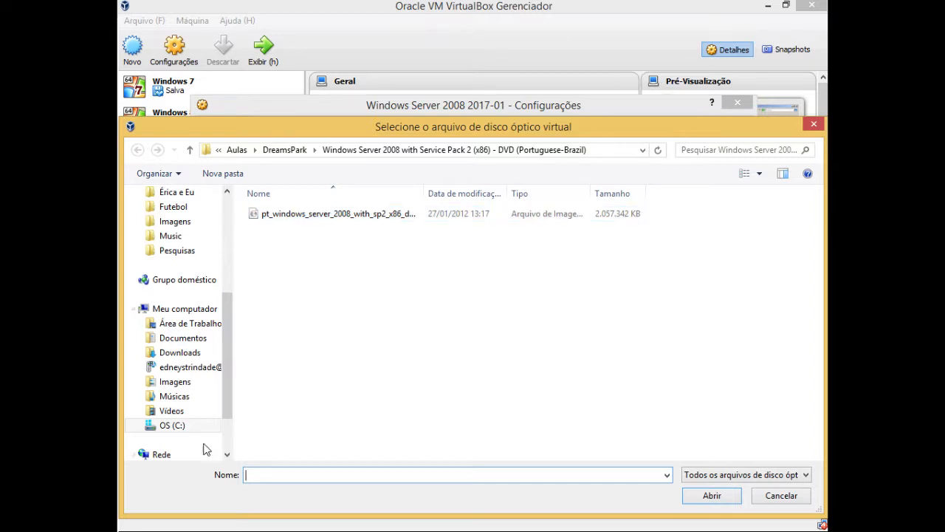
# Browse to the C:\Compartilhada folder and widen the name column to show the full folder names
pyautogui.click(183, 429)
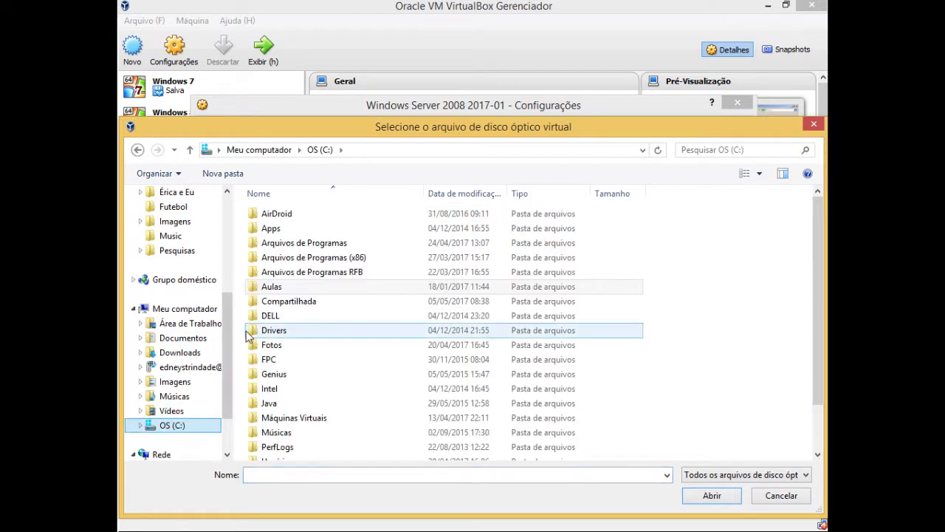
pyautogui.doubleClick(302, 302)
pyautogui.click(359, 258)
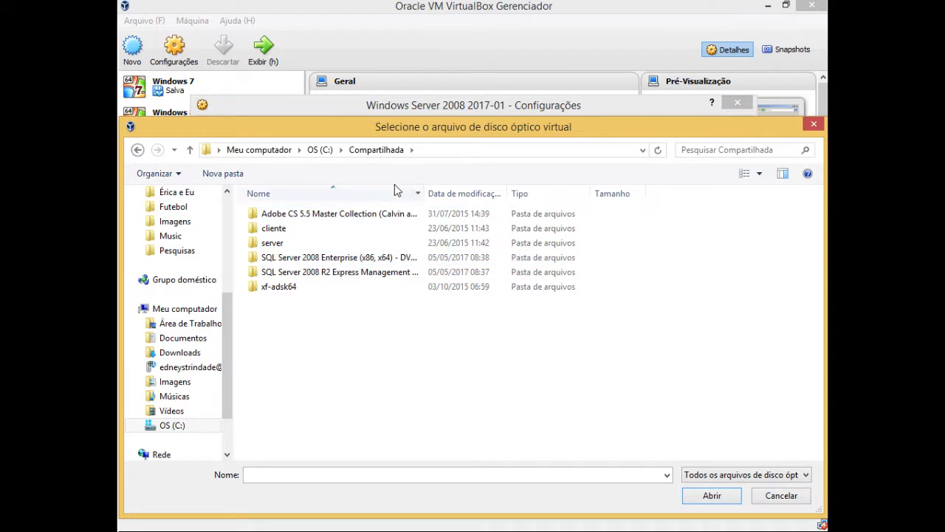
pyautogui.click(353, 259)
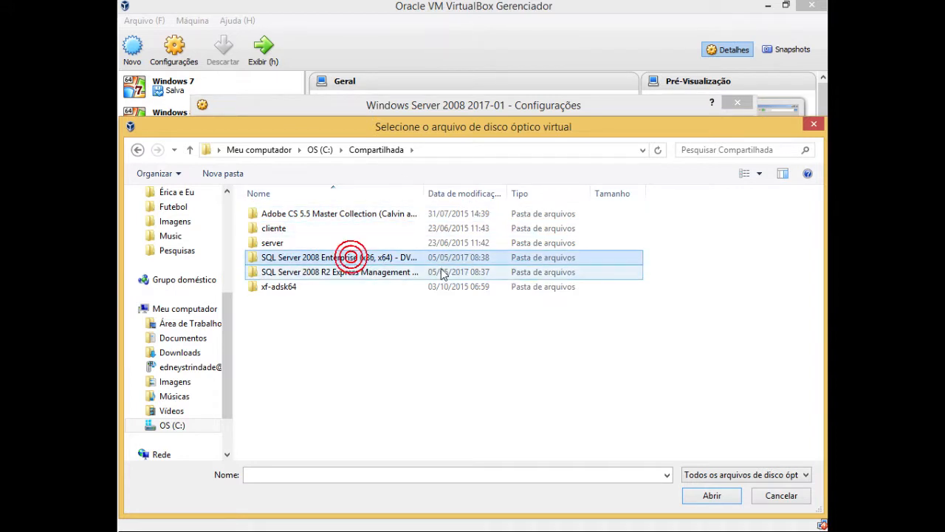
pyautogui.keyDown('ctrl'); pyautogui.click(309, 288); pyautogui.keyUp('ctrl')
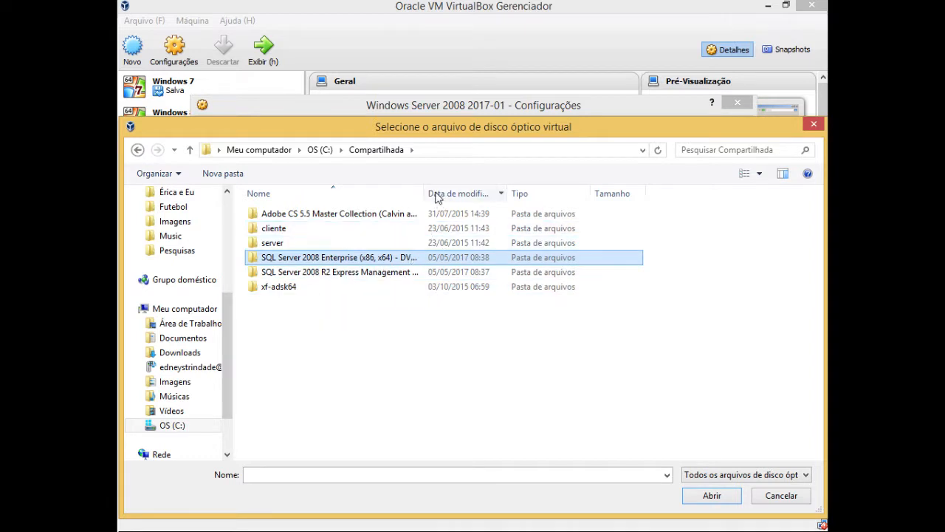
pyautogui.moveTo(424, 189); pyautogui.dragTo(653, 213)
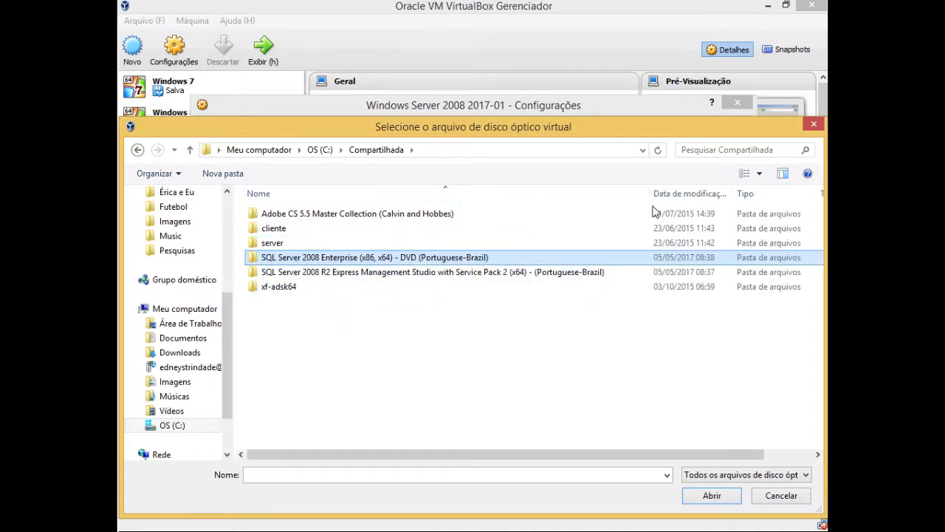
# Mount the ISO from the SQL Server 2008 Enterprise (x86, x64) folder in the optical drive and save the machine settings
pyautogui.doubleClick(342, 262)
pyautogui.doubleClick(311, 214)
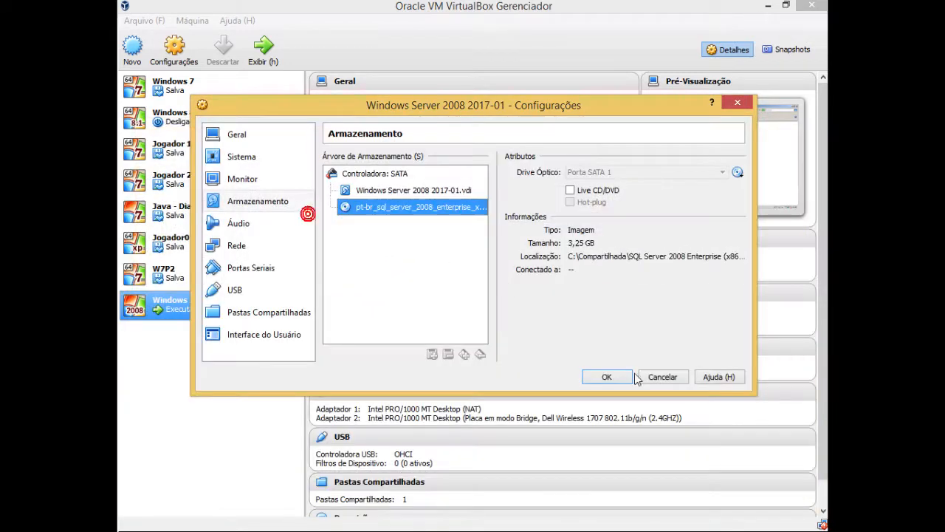
pyautogui.click(606, 376)
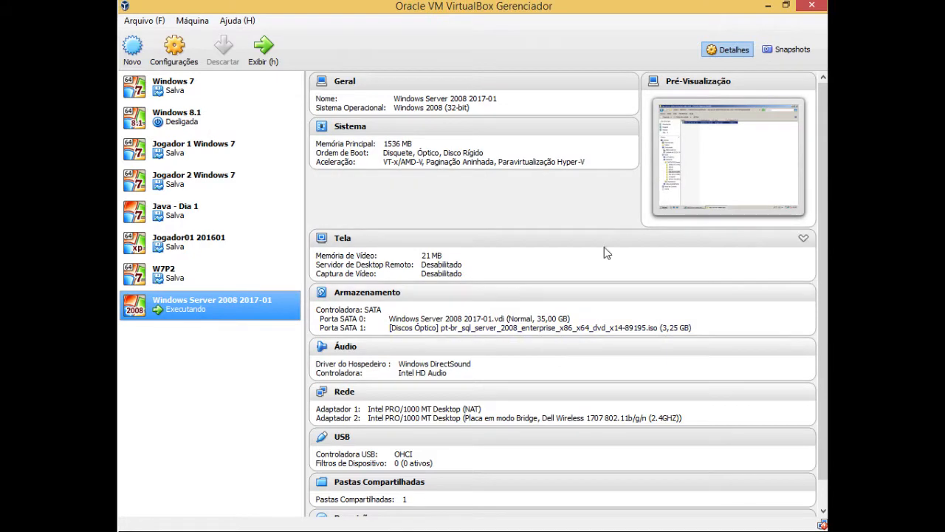
# Return to the virtual server, run SETUP.EXE from CD drive D: and agree to install the SQL Server 2008 prerequisites
pyautogui.moveTo(732, 7); pyautogui.dragTo(707, 8)
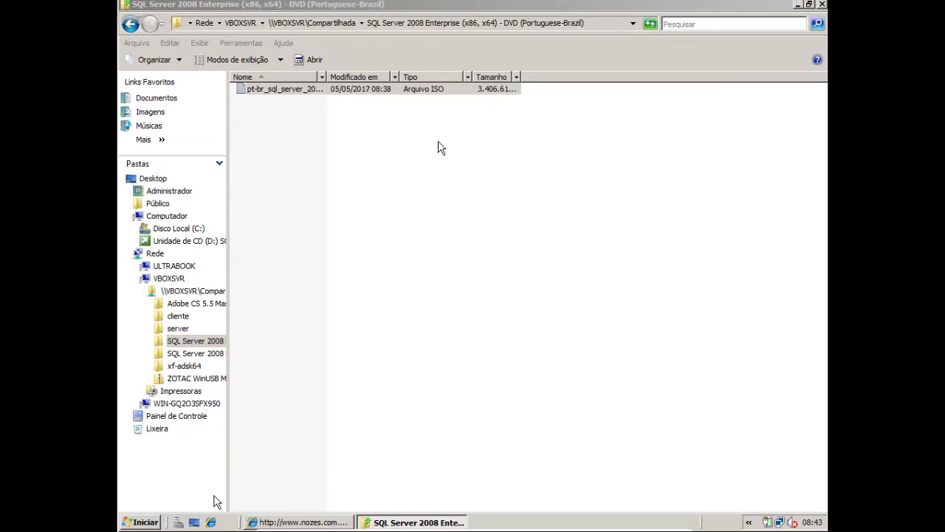
pyautogui.click(180, 241)
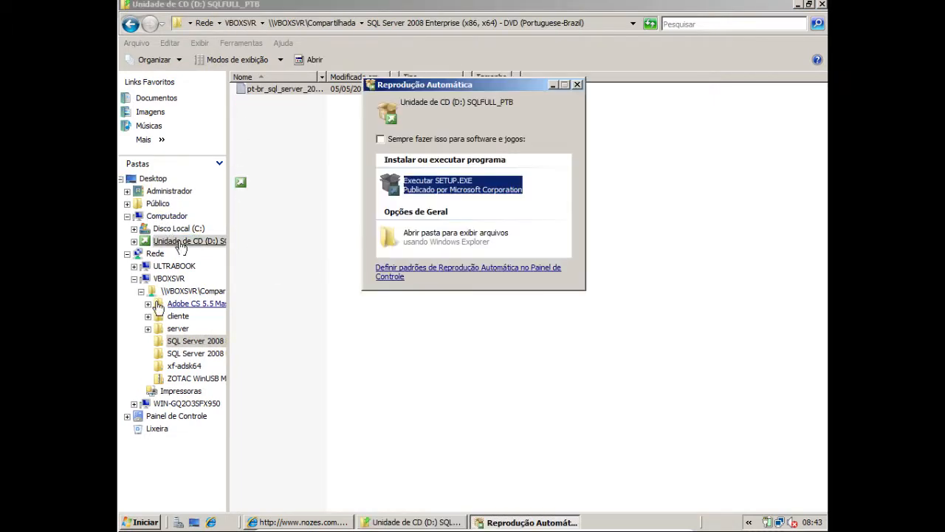
pyautogui.click(440, 190)
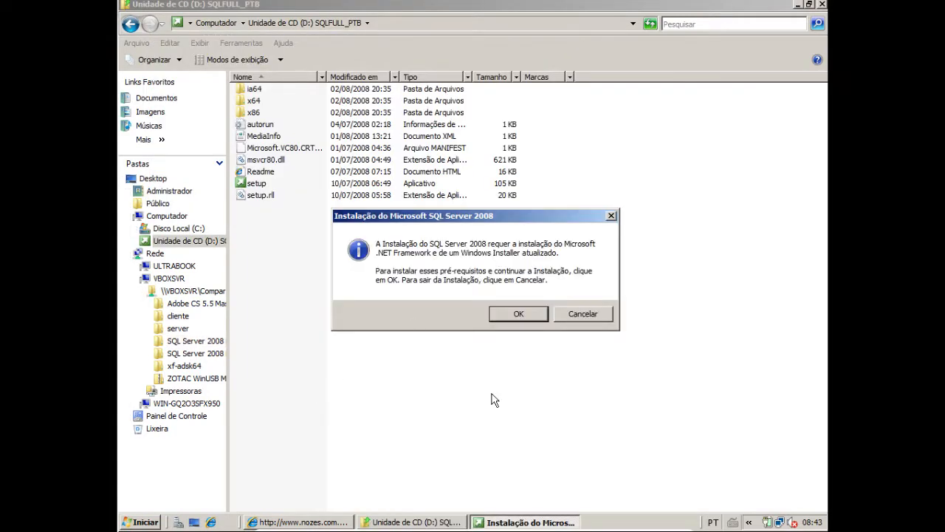
pyautogui.click(519, 314)
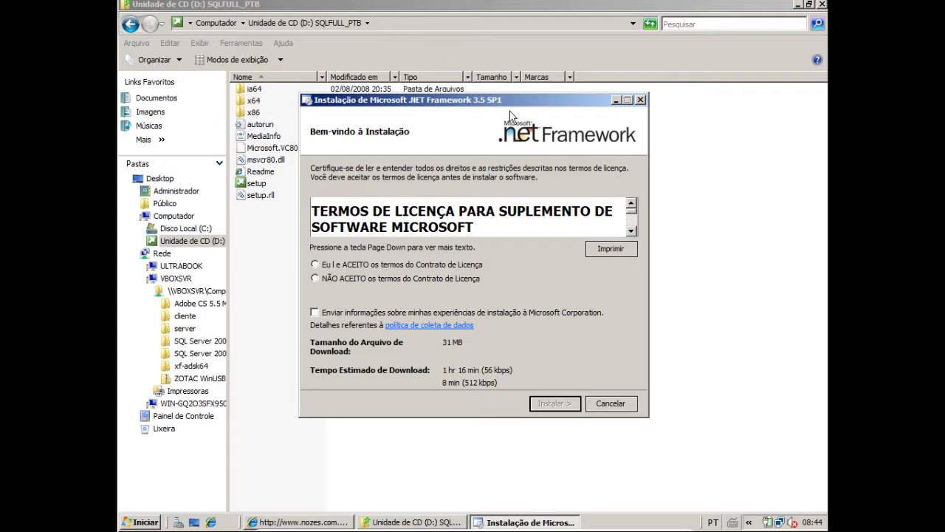
# Accept the license terms for Microsoft .NET Framework 3.5 SP1 and start its installation
pyautogui.moveTo(503, 97); pyautogui.dragTo(516, 70)
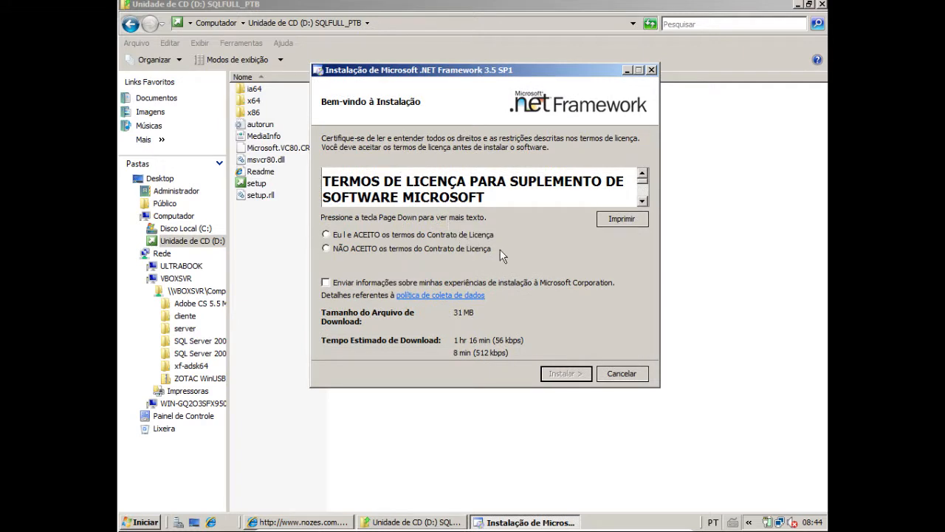
pyautogui.click(348, 235)
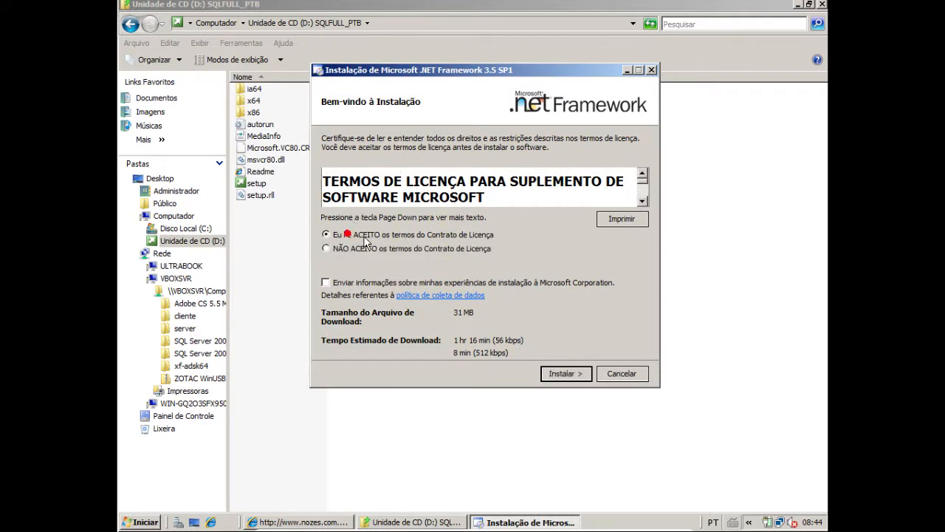
pyautogui.click(581, 374)
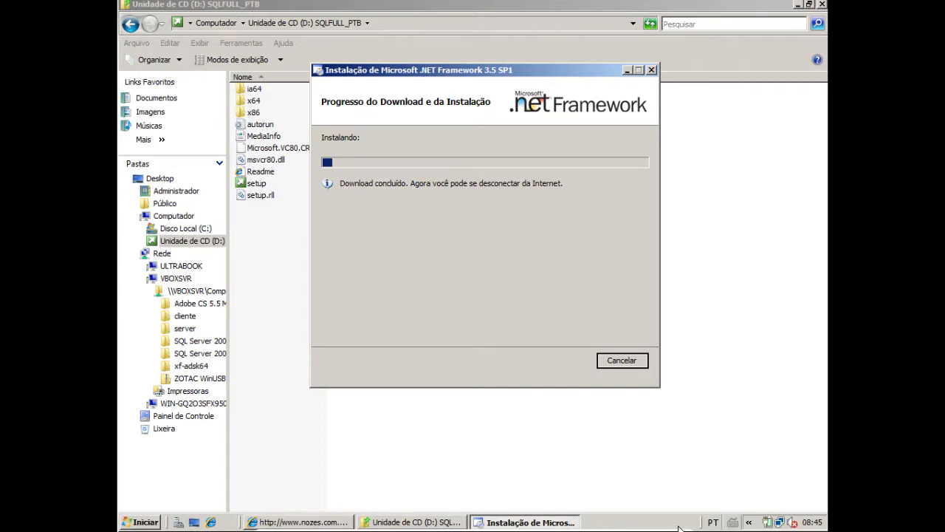
pyautogui.click(129, 520)
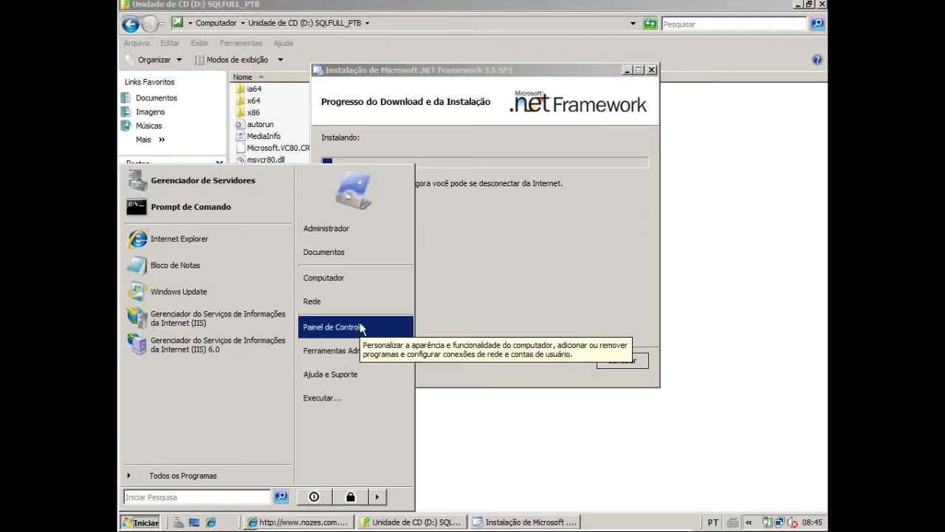
pyautogui.moveTo(375, 350)
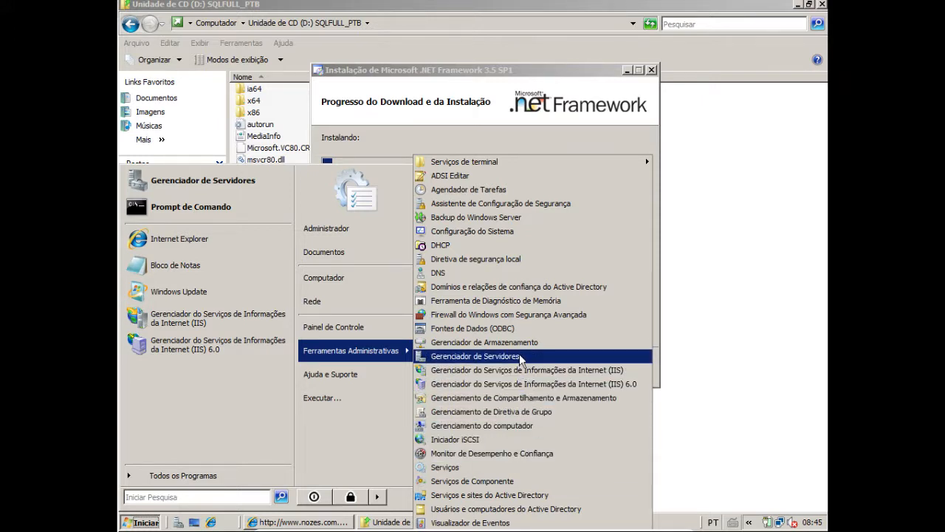
pyautogui.click(491, 468)
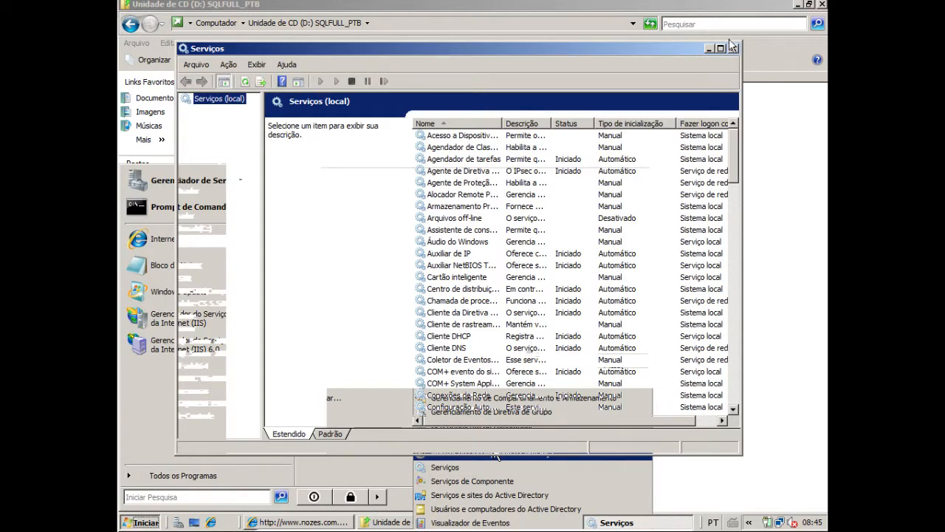
pyautogui.click(733, 49)
# Open the Control Panel and maximize its window
pyautogui.click(157, 522)
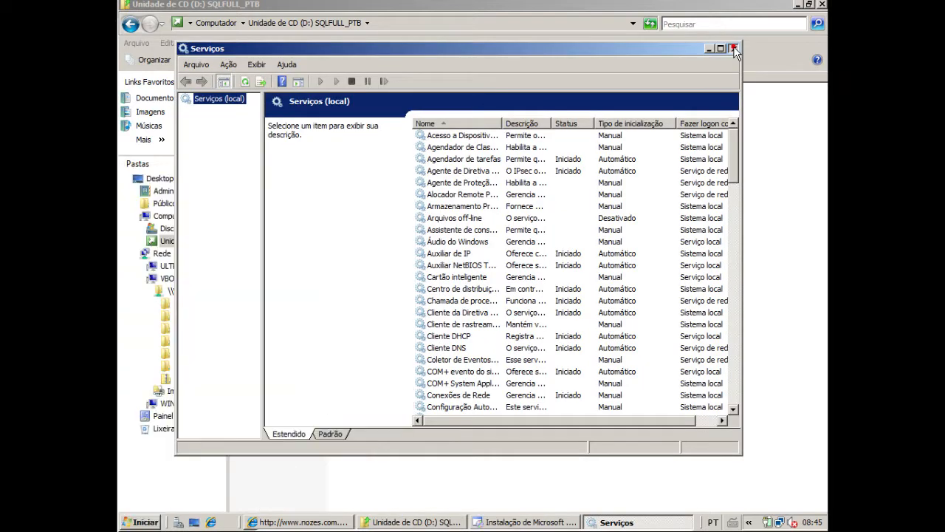
pyautogui.moveTo(367, 349)
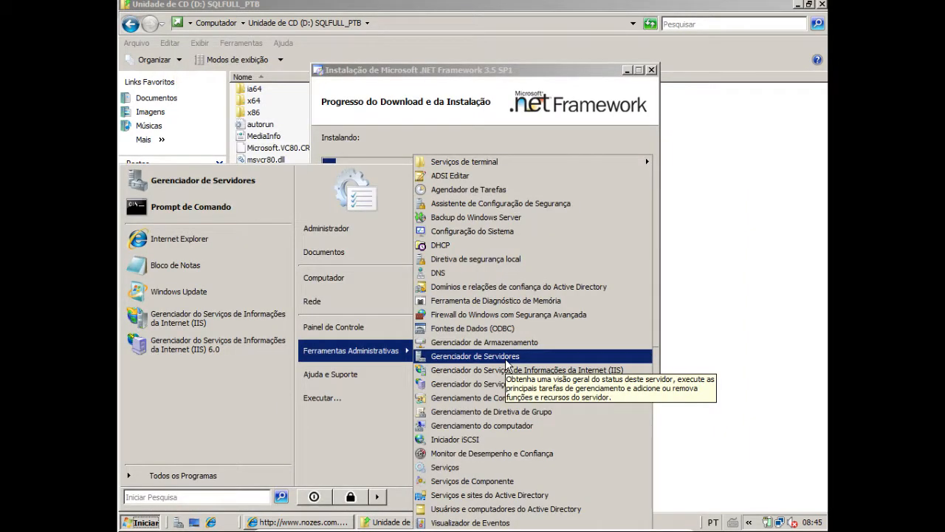
pyautogui.click(321, 322)
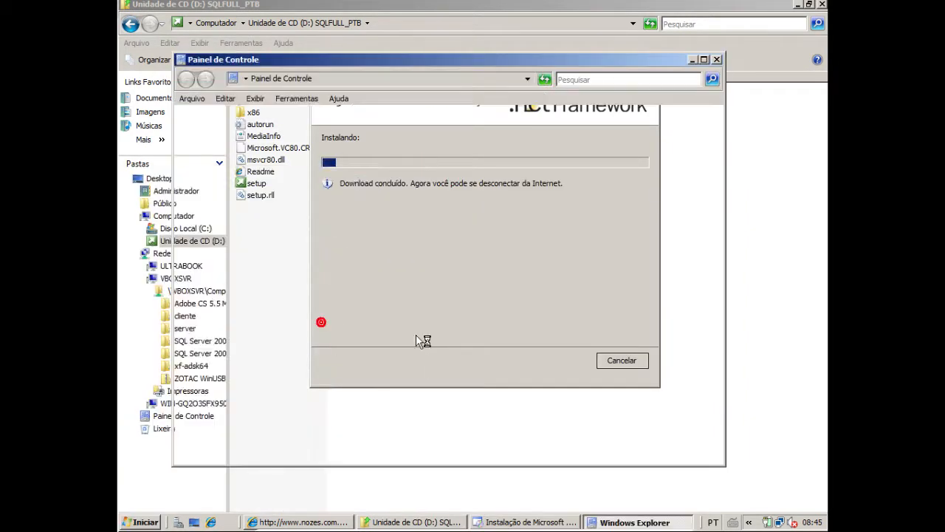
pyautogui.click(715, 61)
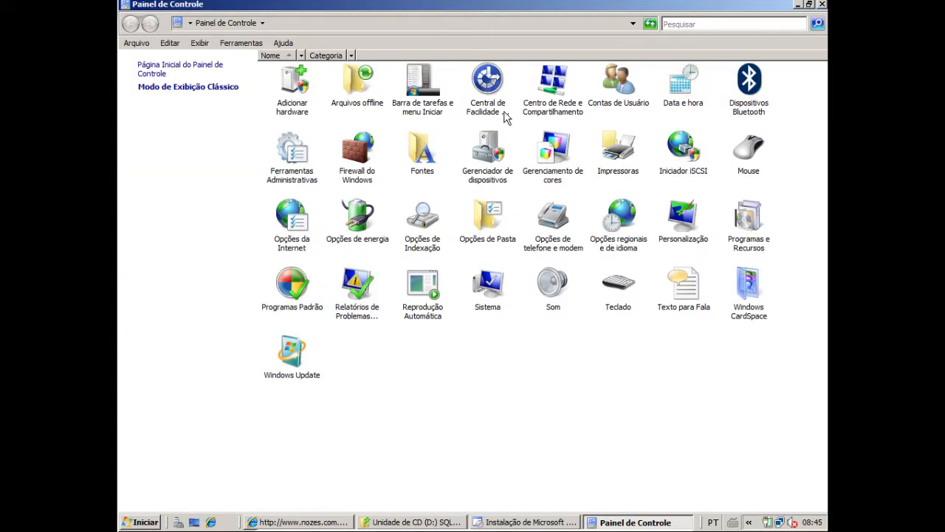
# Open the Network and Sharing Center and bring up the list of managed network connections
pyautogui.click(359, 168)
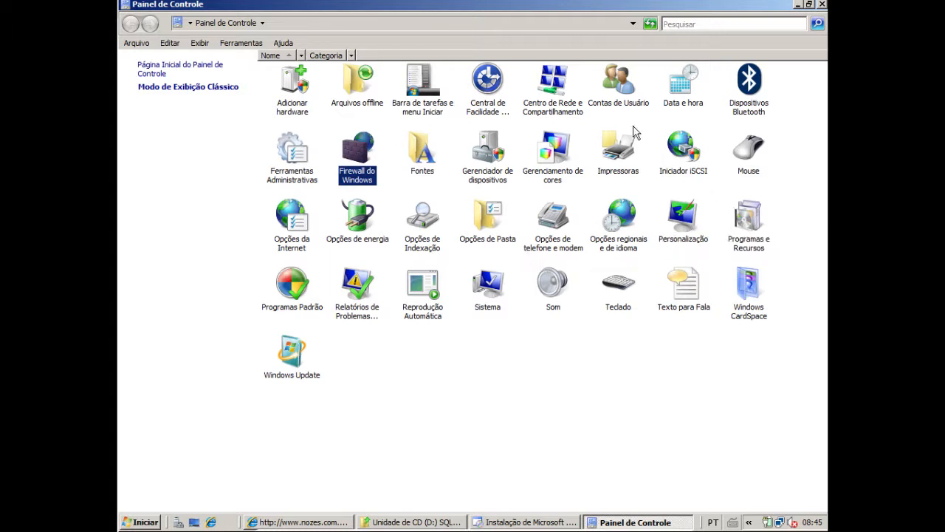
pyautogui.click(294, 158)
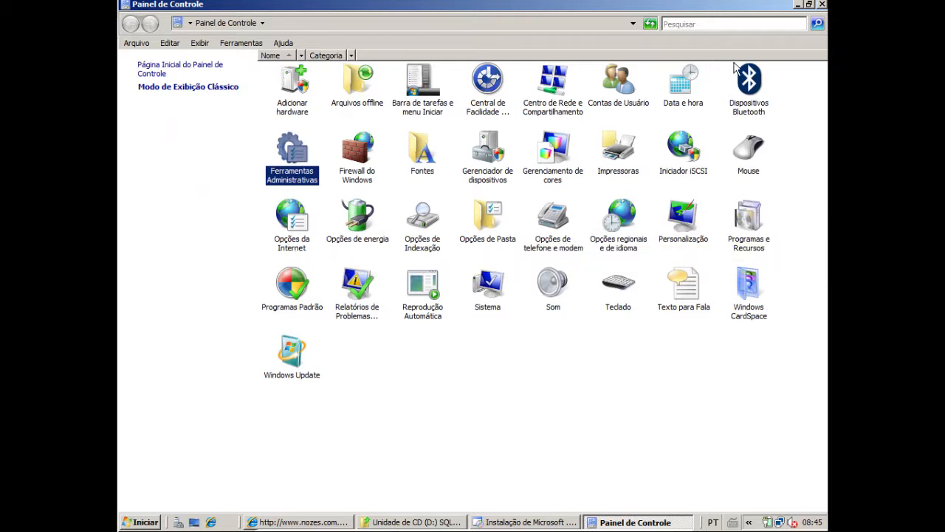
pyautogui.click(711, 23)
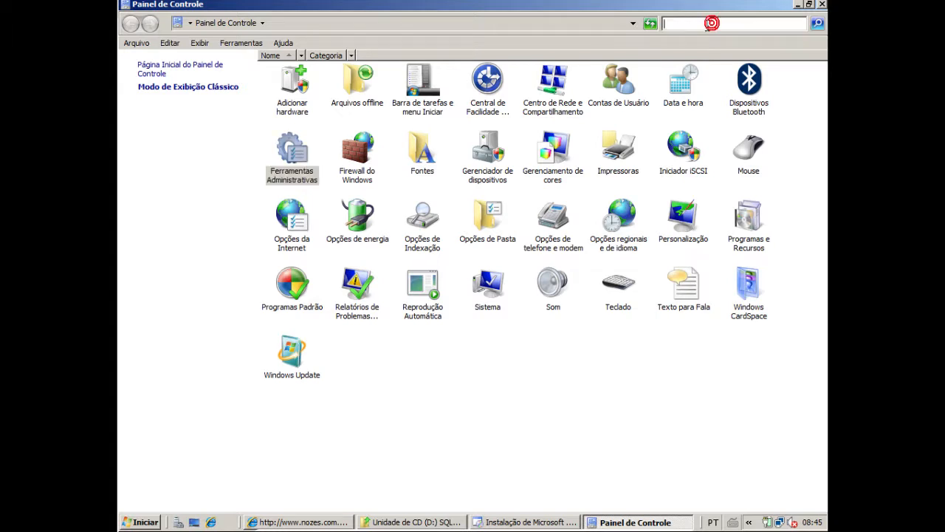
pyautogui.doubleClick(551, 83)
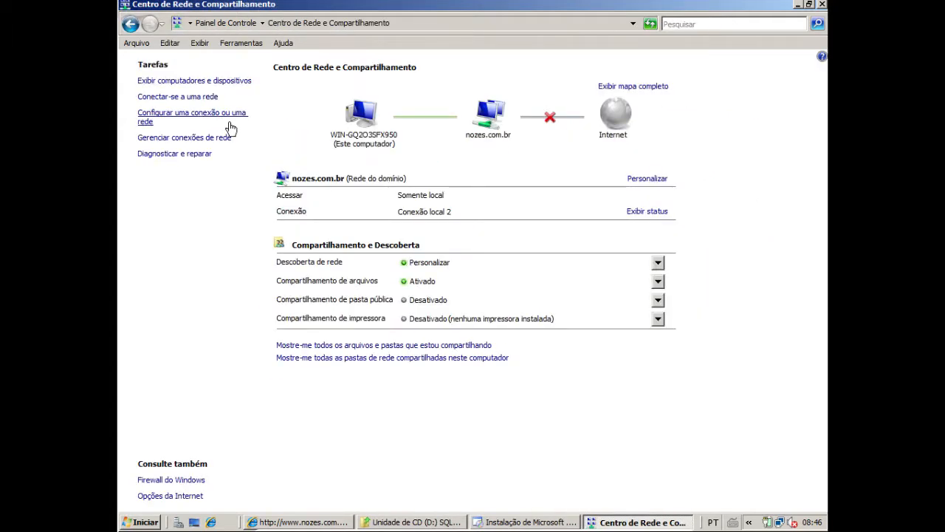
pyautogui.click(192, 120)
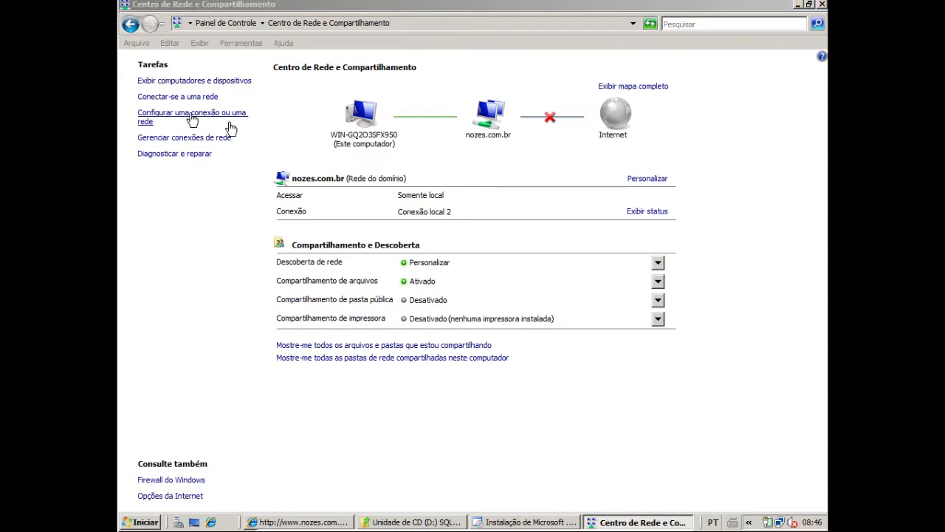
pyautogui.press('Escape')
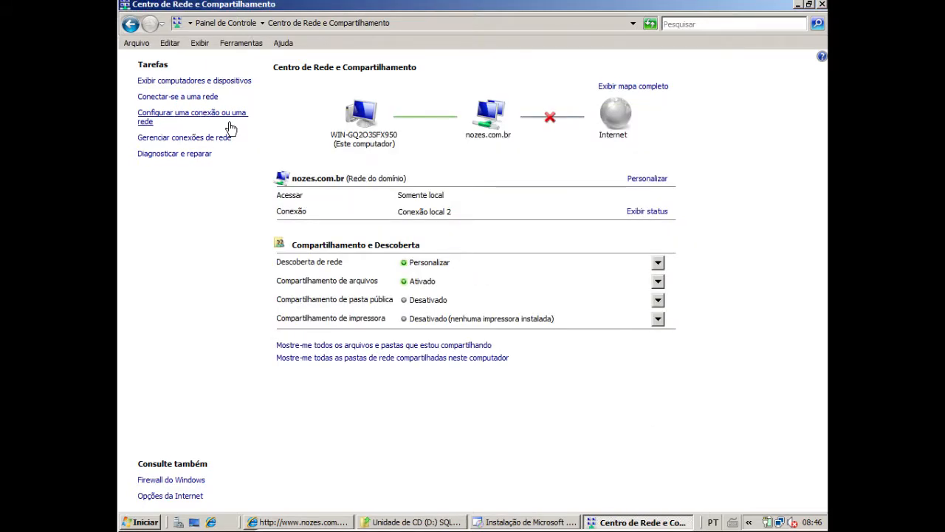
pyautogui.click(207, 139)
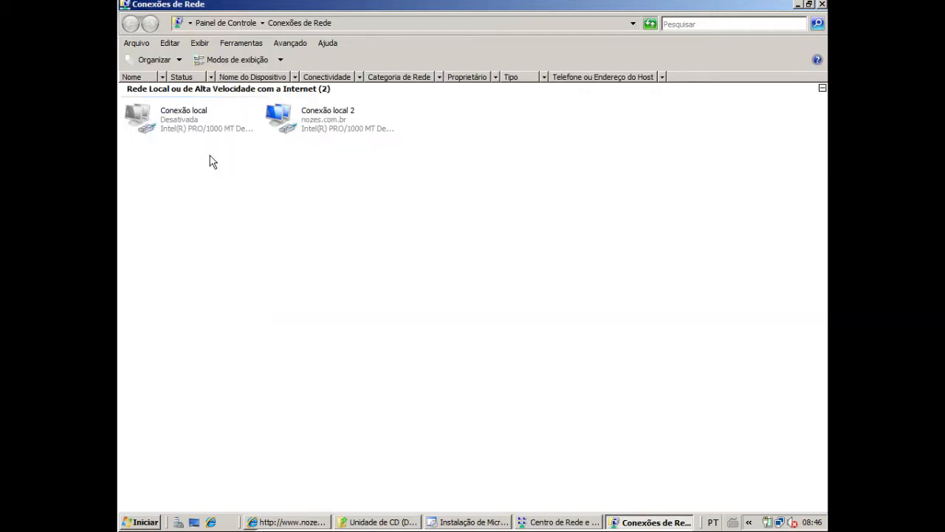
# Enable the disabled network connection Conexão local
pyautogui.rightClick(184, 125)
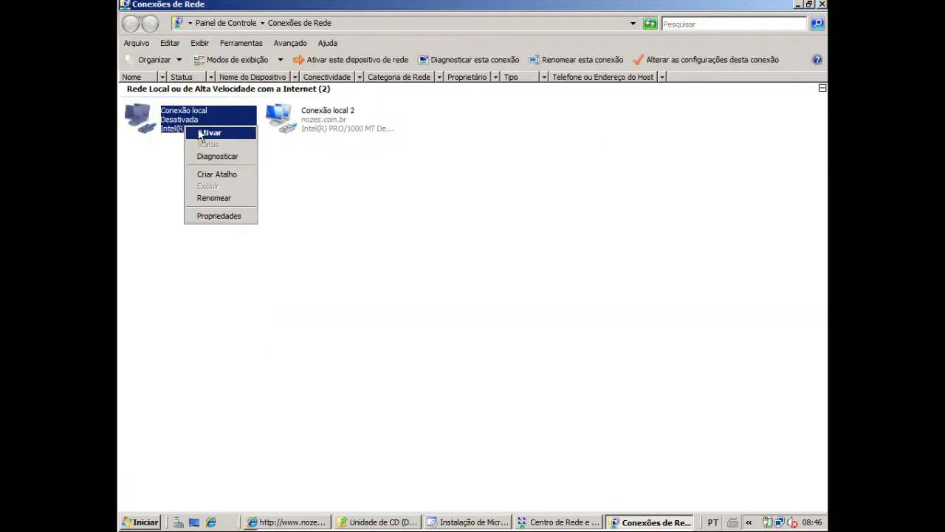
pyautogui.click(162, 202)
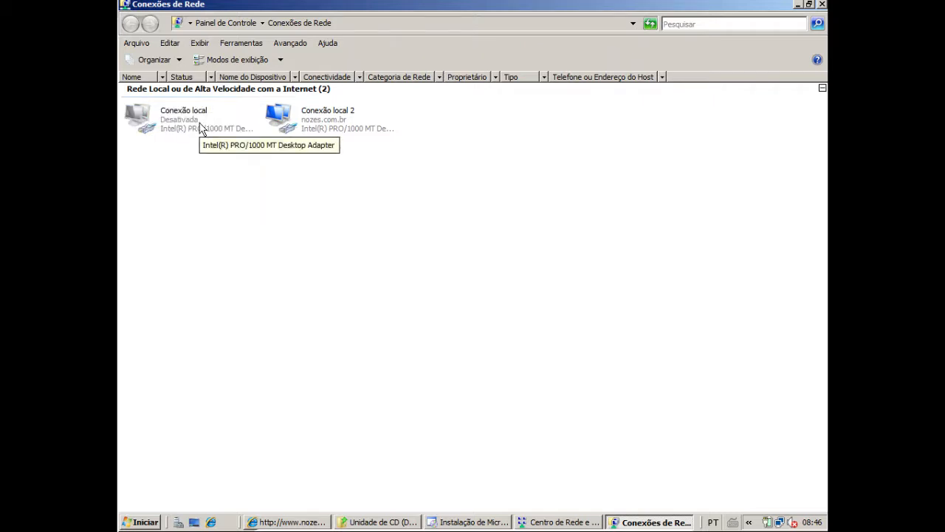
pyautogui.rightClick(200, 126)
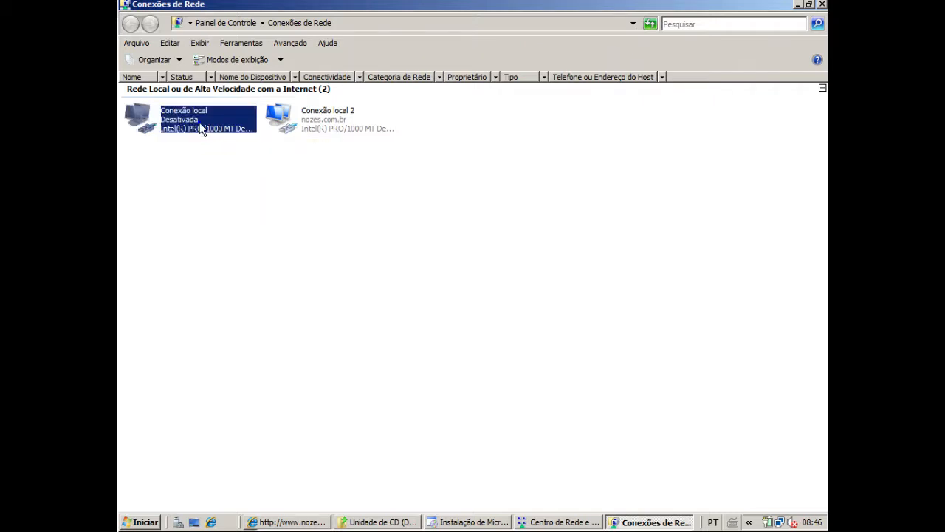
pyautogui.click(225, 136)
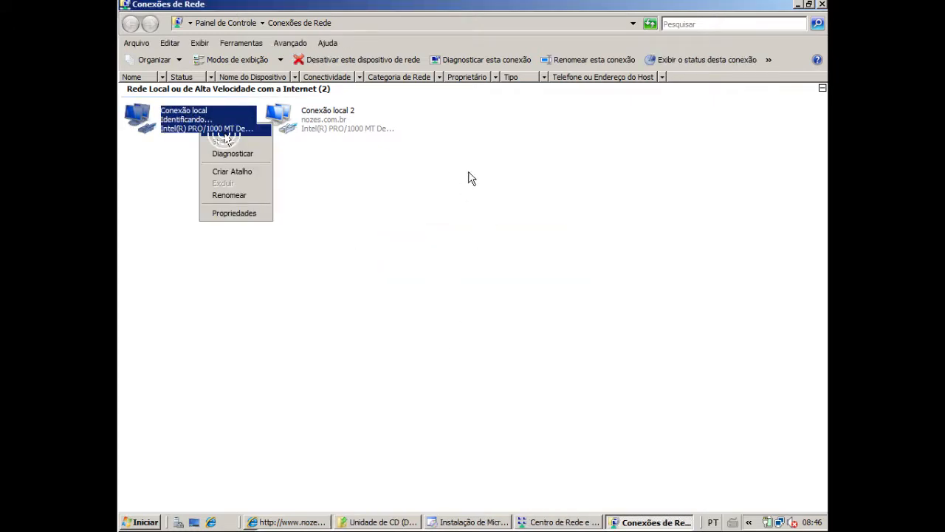
# Minimize the network and CD drive windows and exit the completed .NET Framework 3.5 SP1 installer
pyautogui.click(800, 6)
pyautogui.click(800, 5)
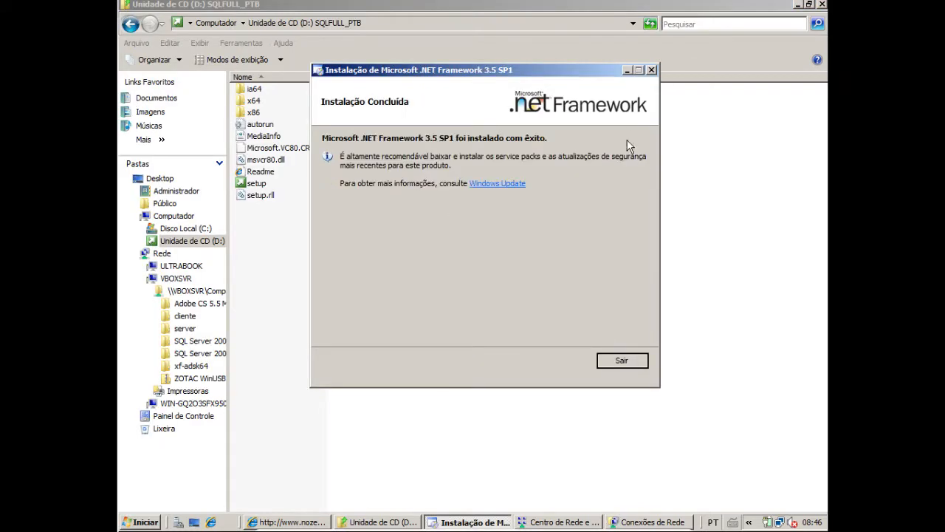
pyautogui.click(798, 5)
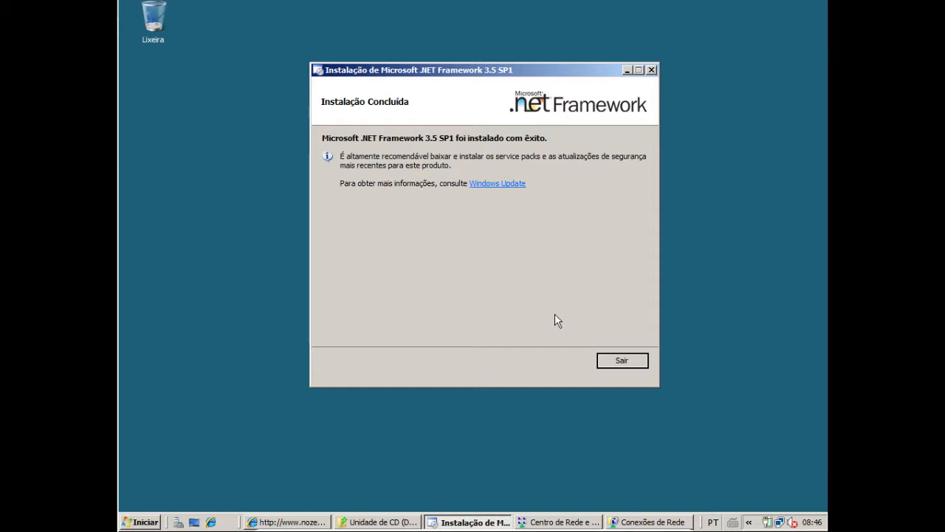
pyautogui.click(637, 362)
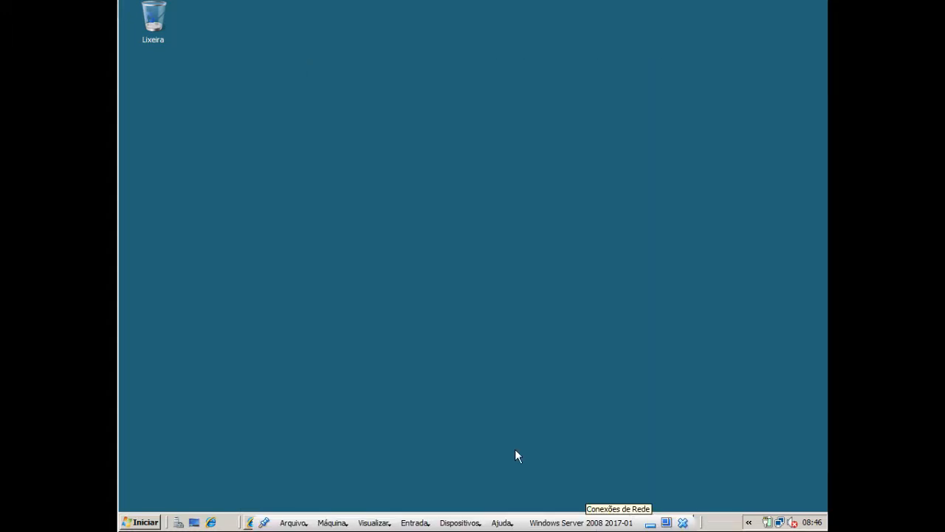
# Restore the CD drive D: folder window, run setup again and minimize the folder window
pyautogui.click(454, 421)
pyautogui.click(441, 518)
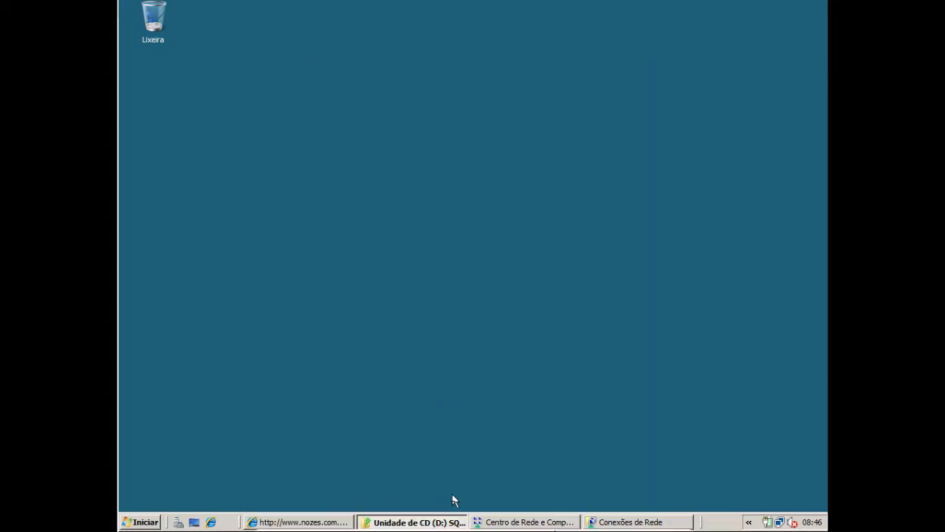
pyautogui.click(457, 523)
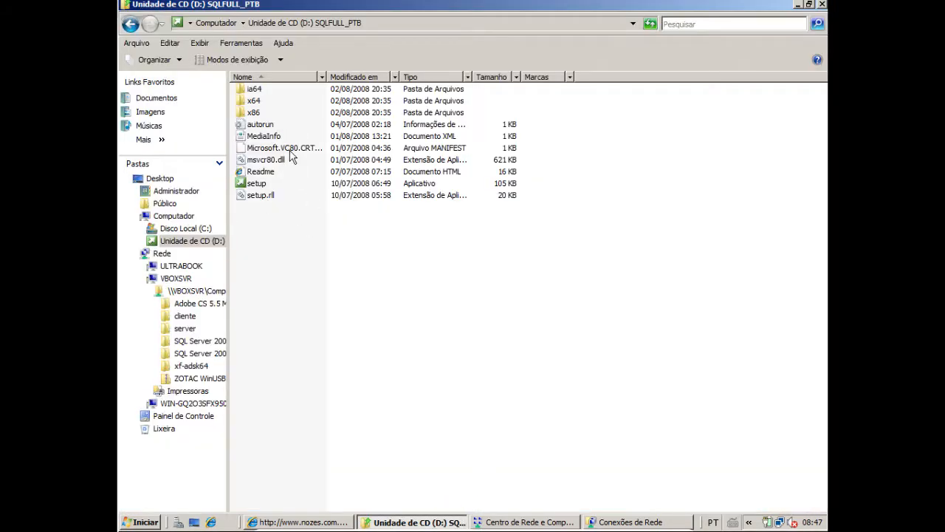
pyautogui.click(263, 124)
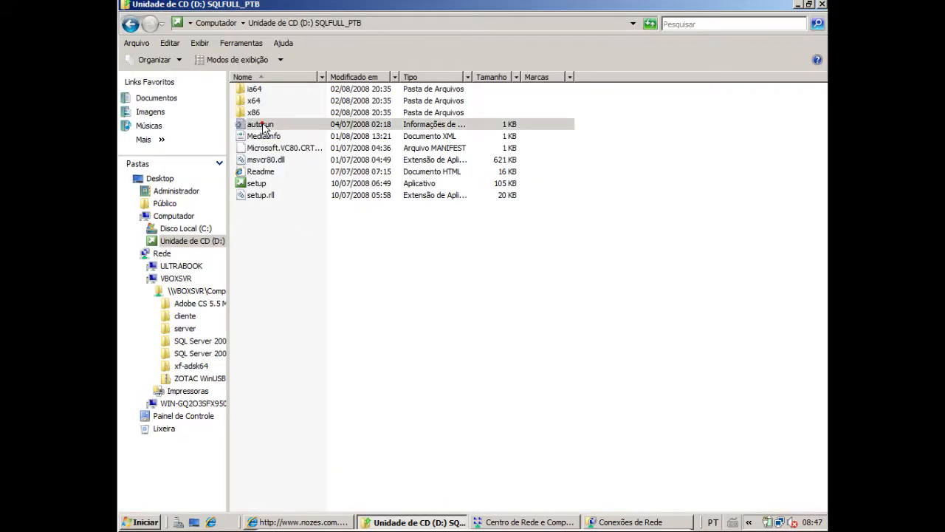
pyautogui.doubleClick(258, 183)
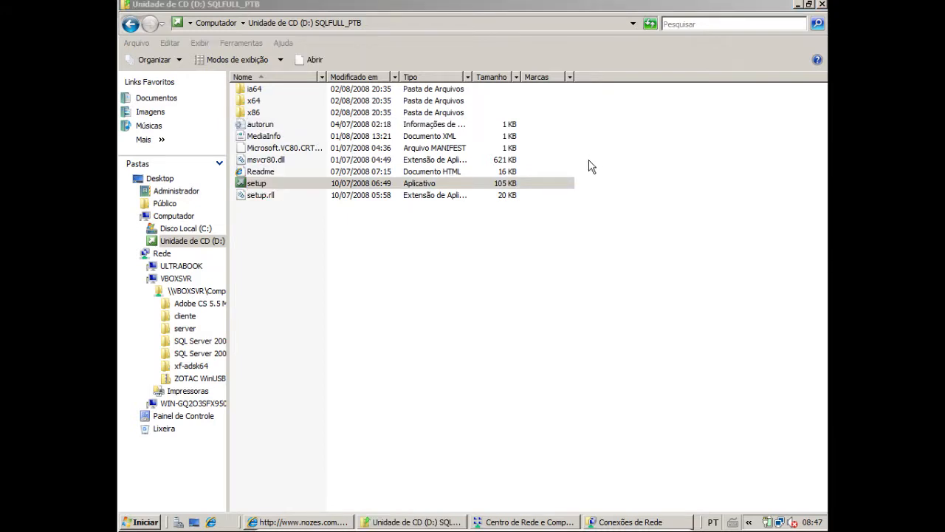
pyautogui.click(798, 4)
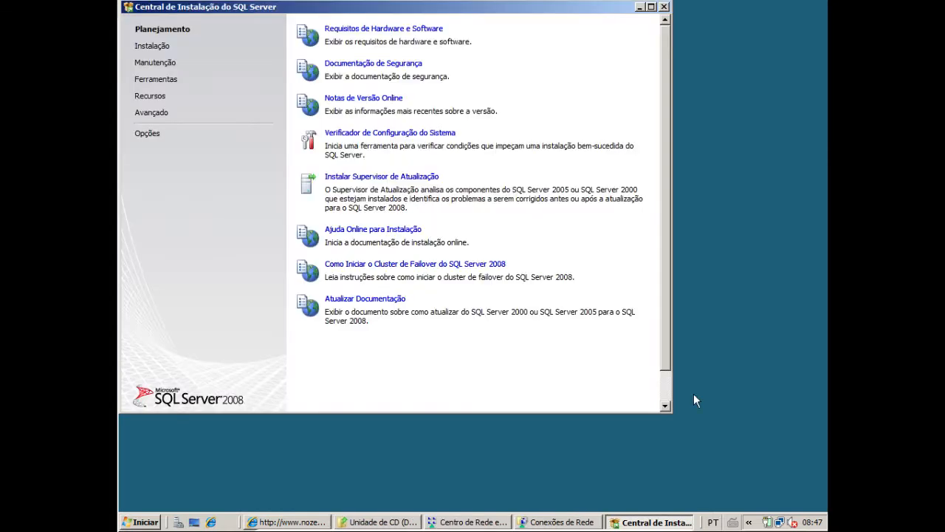
# Enlarge the SQL Server Installation Center and start a new standalone SQL Server installation
pyautogui.moveTo(671, 412); pyautogui.dragTo(776, 496)
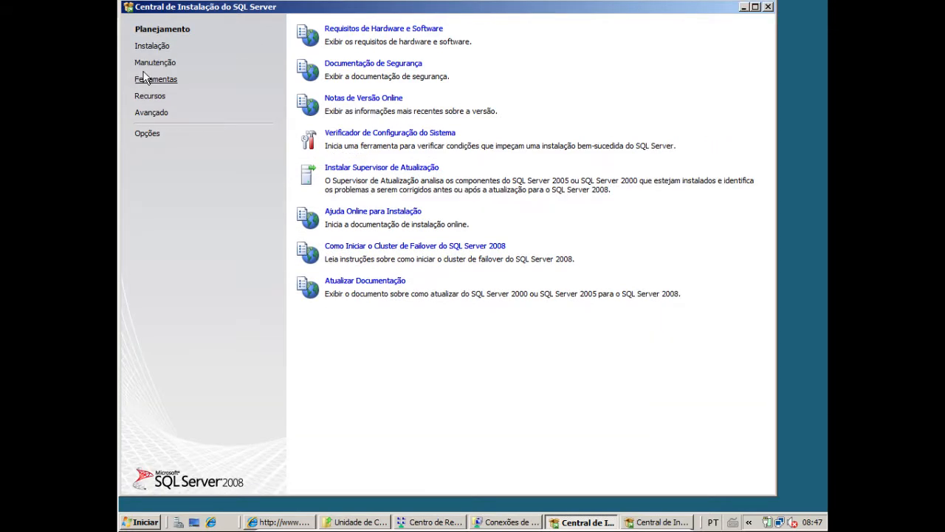
pyautogui.click(152, 47)
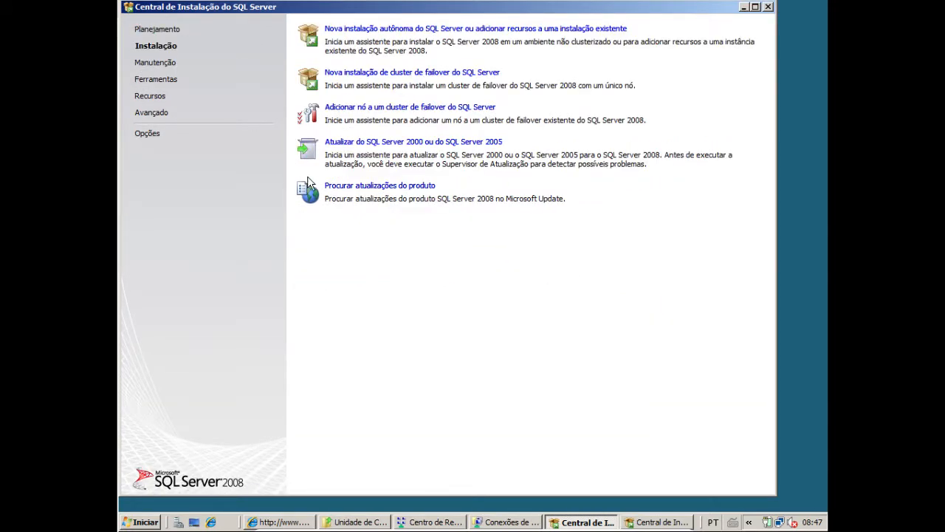
pyautogui.click(157, 28)
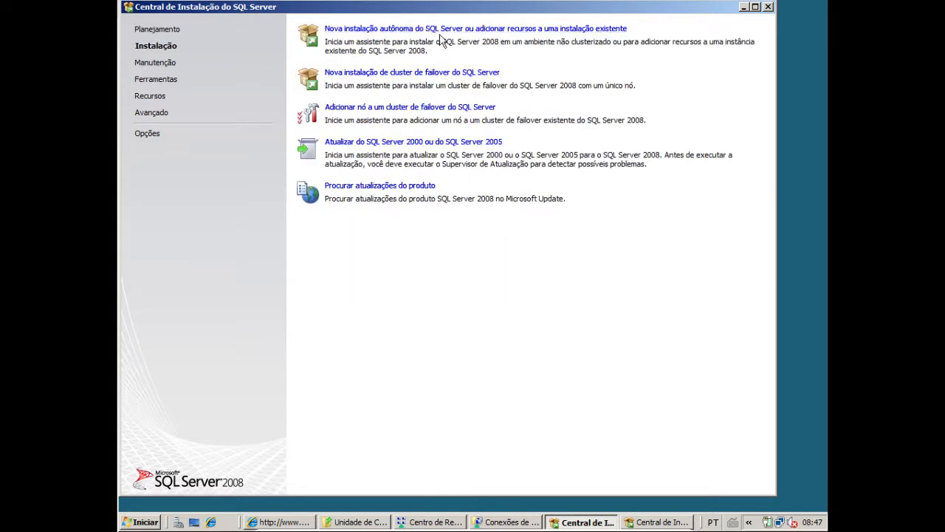
pyautogui.click(534, 29)
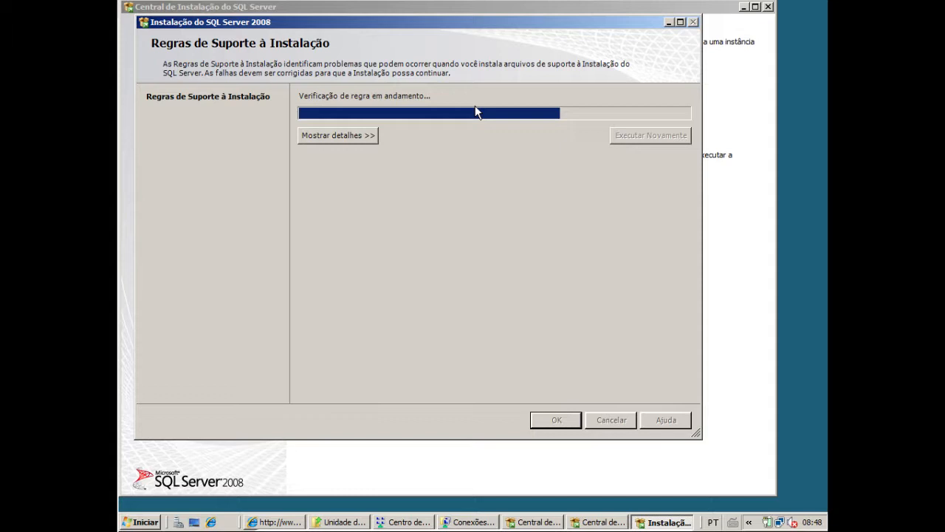
# Show the details of the setup support rules check and accept its results
pyautogui.click(362, 138)
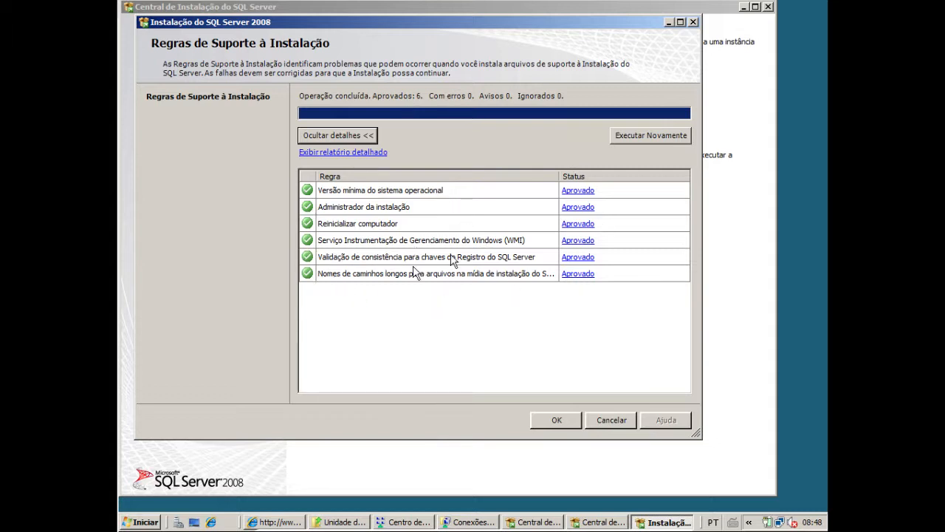
pyautogui.click(560, 425)
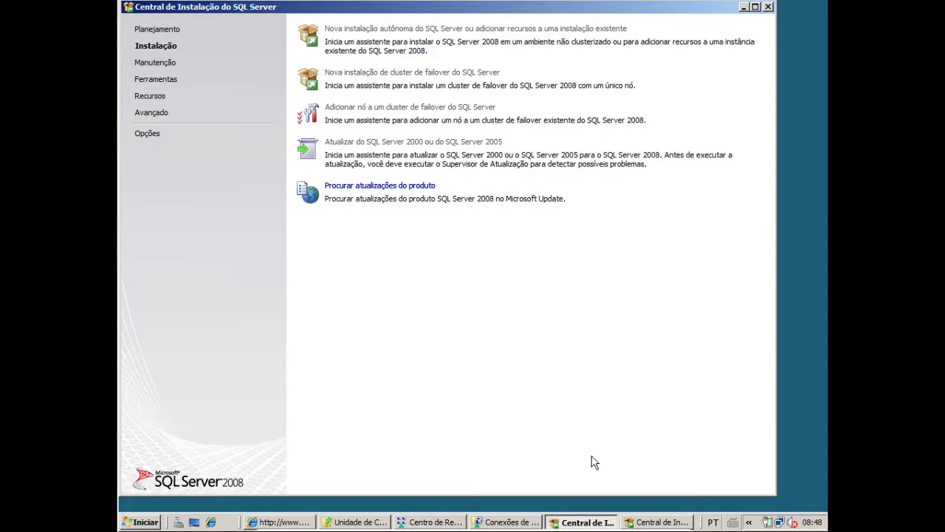
pyautogui.click(394, 142)
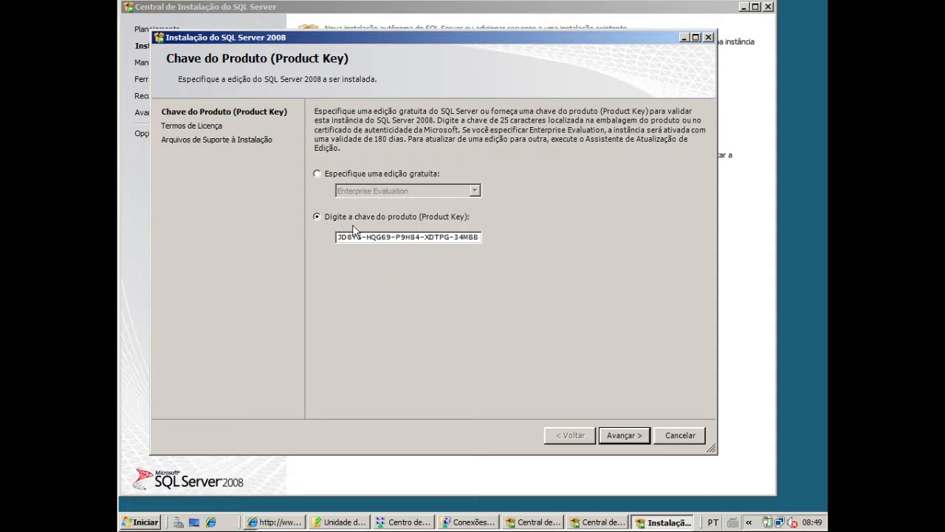
# Continue with the prefilled product key and accept the SQL Server license terms
pyautogui.click(630, 434)
pyautogui.click(564, 435)
pyautogui.click(625, 435)
pyautogui.click(630, 435)
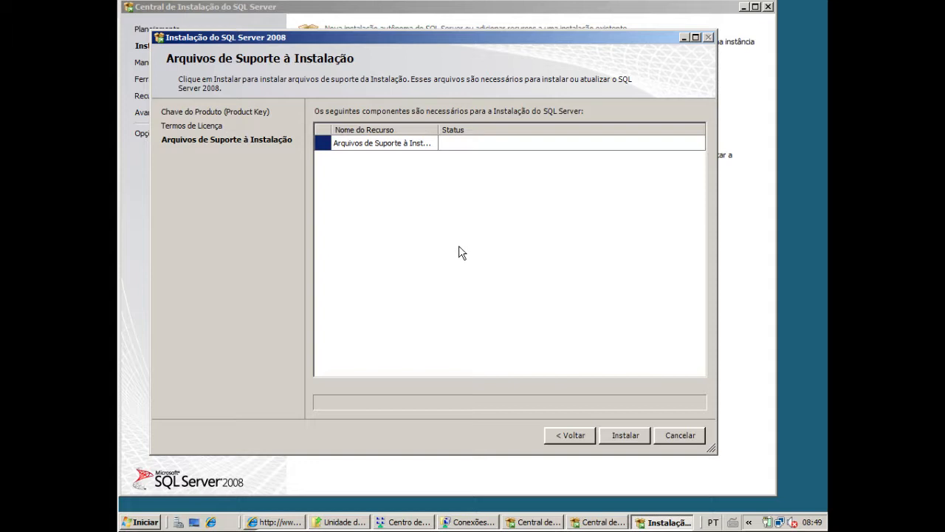
# Install the setup support files, move the rules window up and continue to feature selection
pyautogui.click(620, 436)
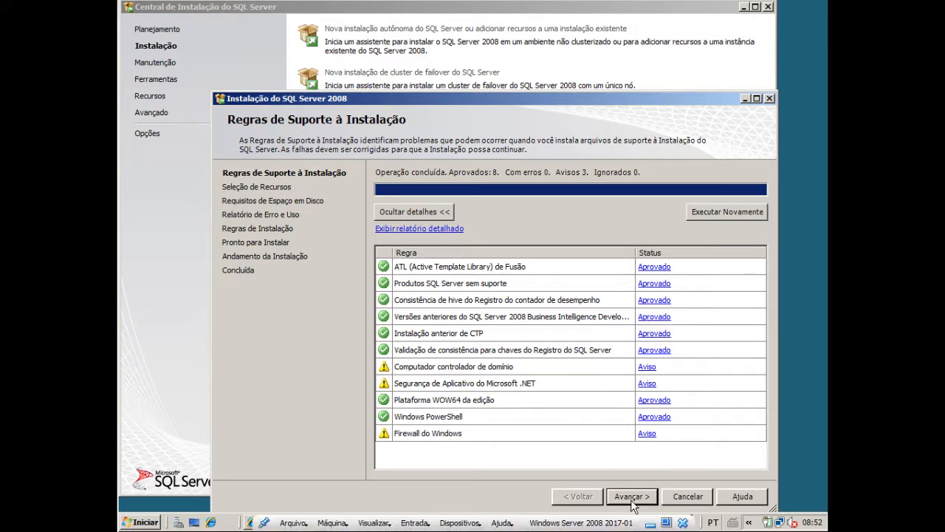
pyautogui.moveTo(532, 97); pyautogui.dragTo(508, 34)
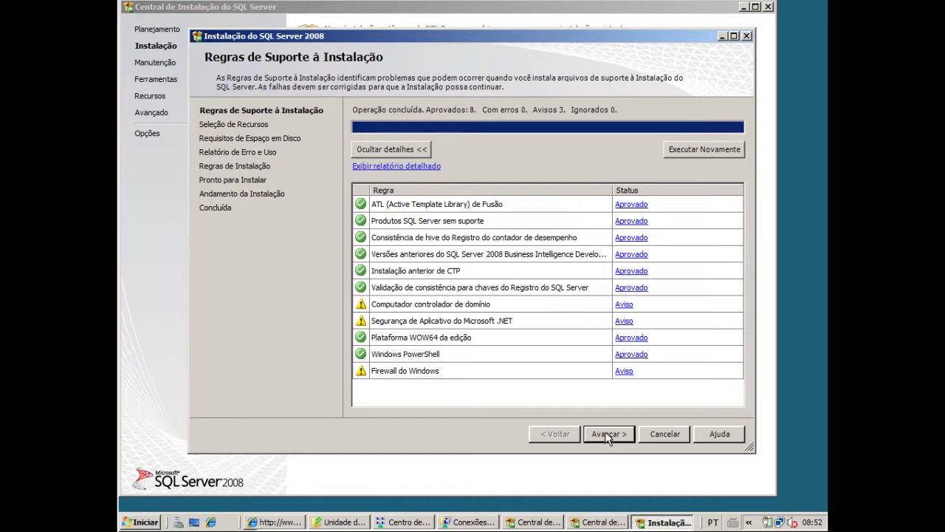
pyautogui.click(608, 434)
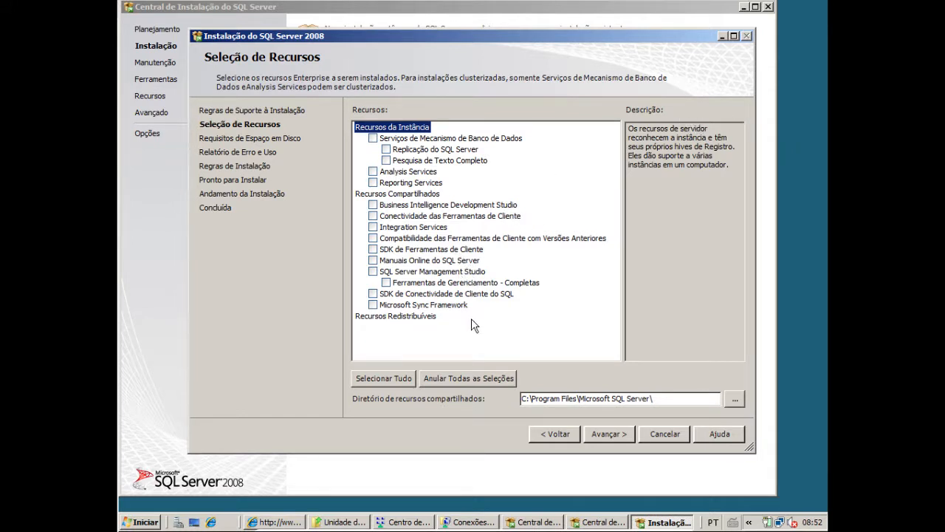
# Select database engine full-text search, client tools connectivity, client tools SDK, SQL Server books online, complete management tools and SQL client connectivity SDK
pyautogui.click(386, 160)
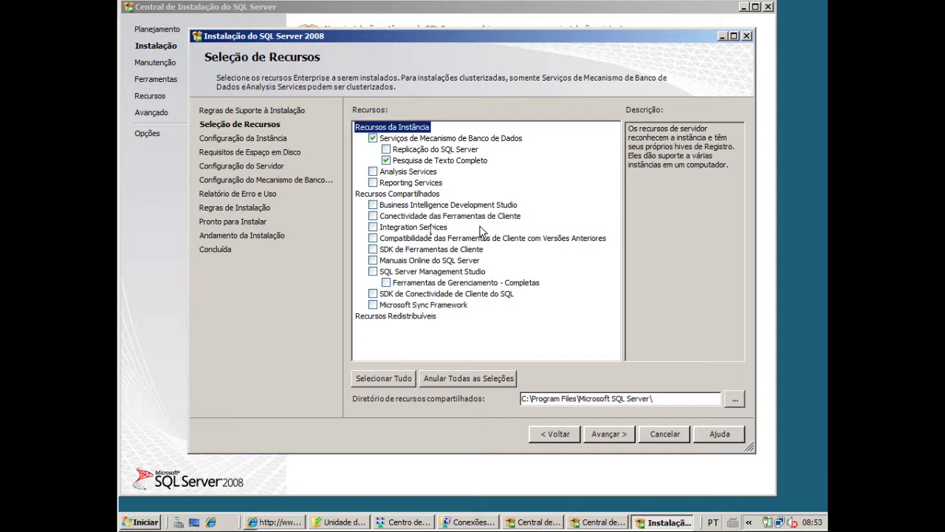
pyautogui.click(370, 214)
pyautogui.click(373, 250)
pyautogui.click(373, 261)
pyautogui.click(387, 283)
pyautogui.click(373, 294)
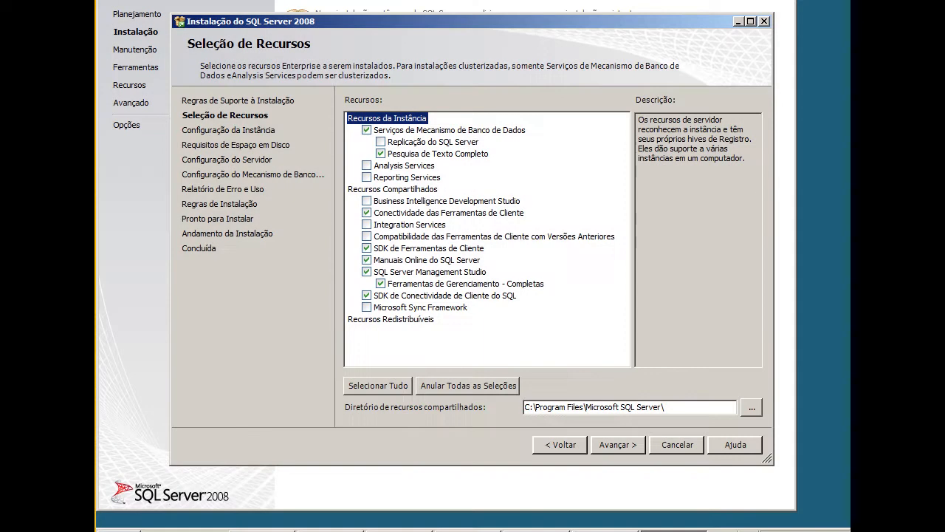
# Confirm the features and keep the default instance MSSQLSERVER, continuing past the disk space summary to server configuration
pyautogui.click(624, 448)
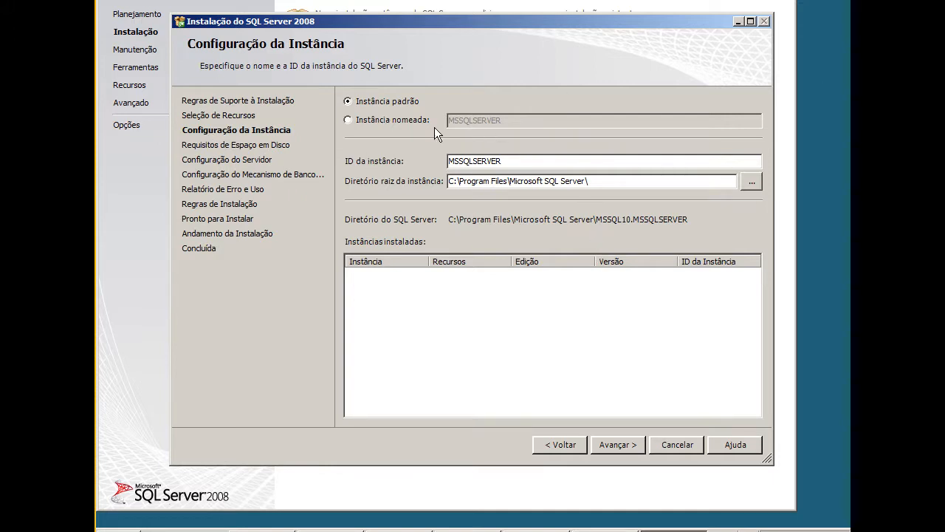
pyautogui.click(619, 444)
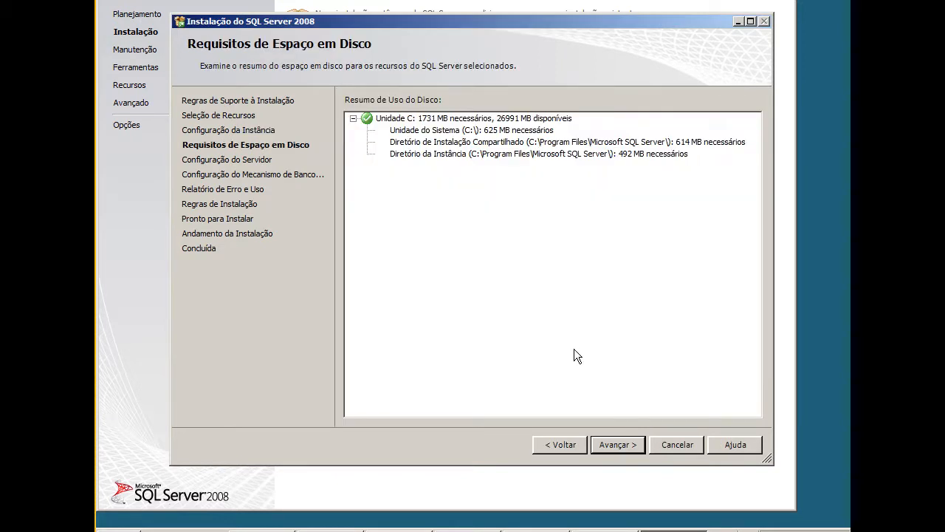
pyautogui.click(609, 447)
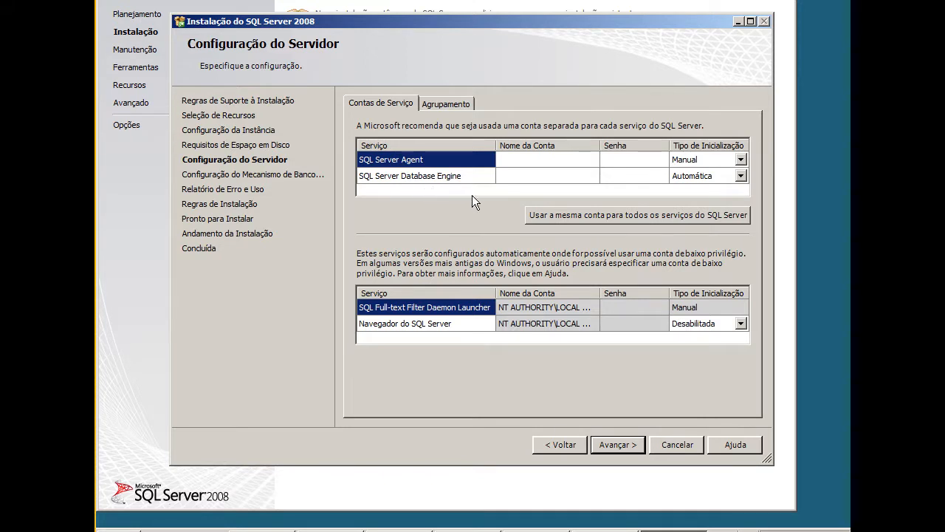
# Assign the AUTORIDADE NT\SYSTEM account to SQL Server Agent and SQL Server Database Engine and continue to database engine configuration
pyautogui.click(591, 162)
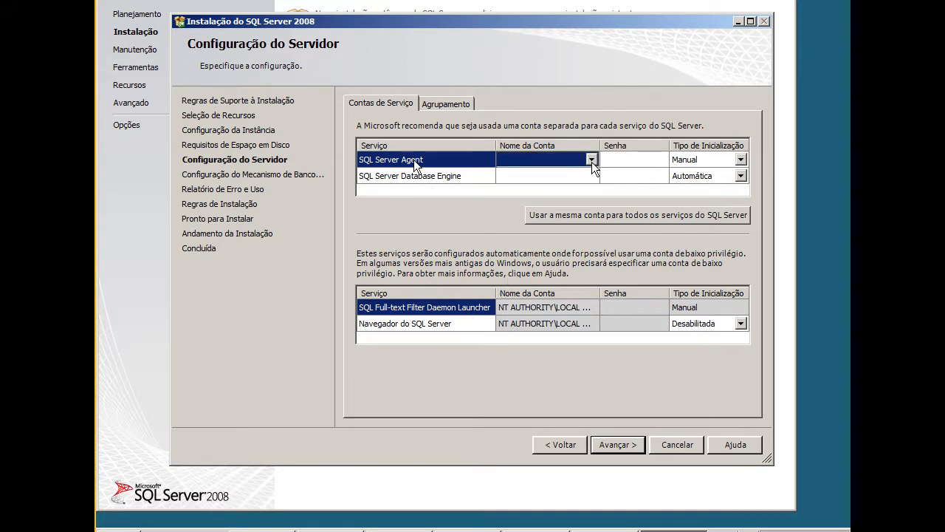
pyautogui.click(591, 160)
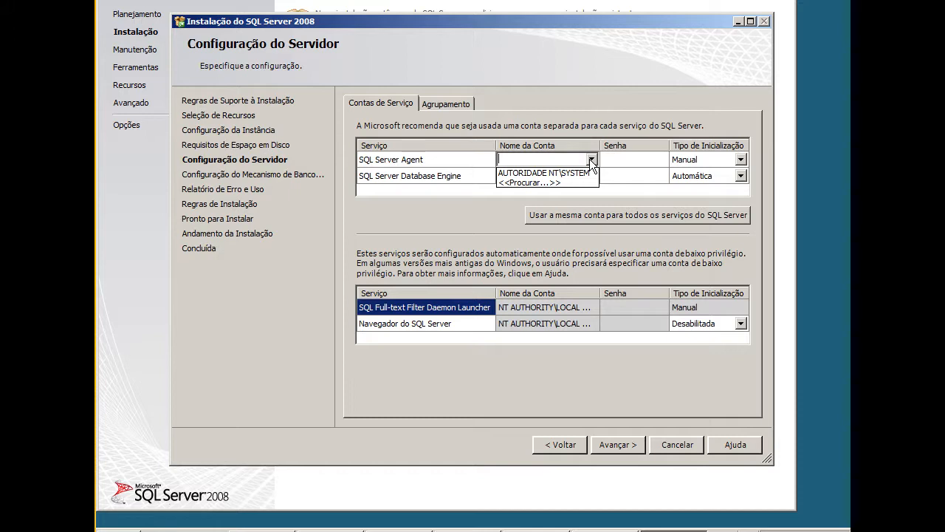
pyautogui.click(587, 173)
pyautogui.click(593, 177)
pyautogui.click(591, 175)
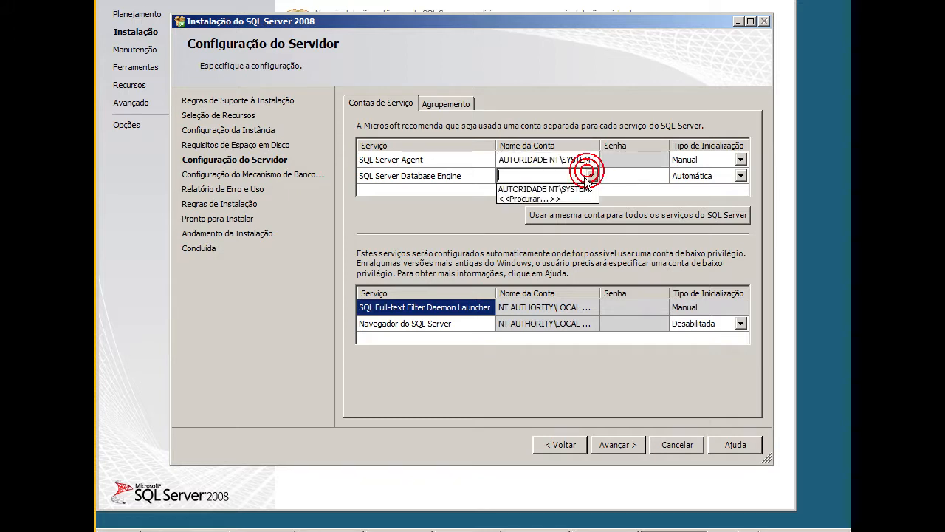
pyautogui.click(576, 189)
pyautogui.click(643, 308)
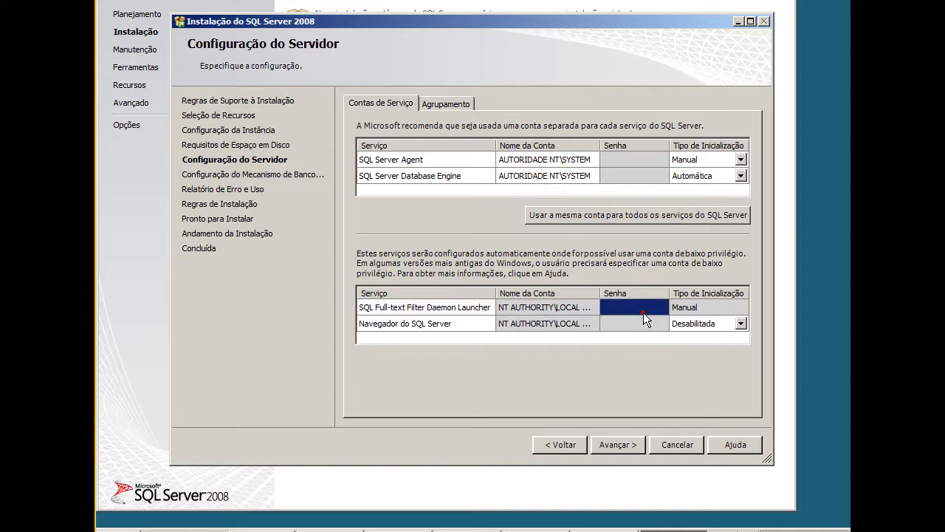
pyautogui.click(612, 445)
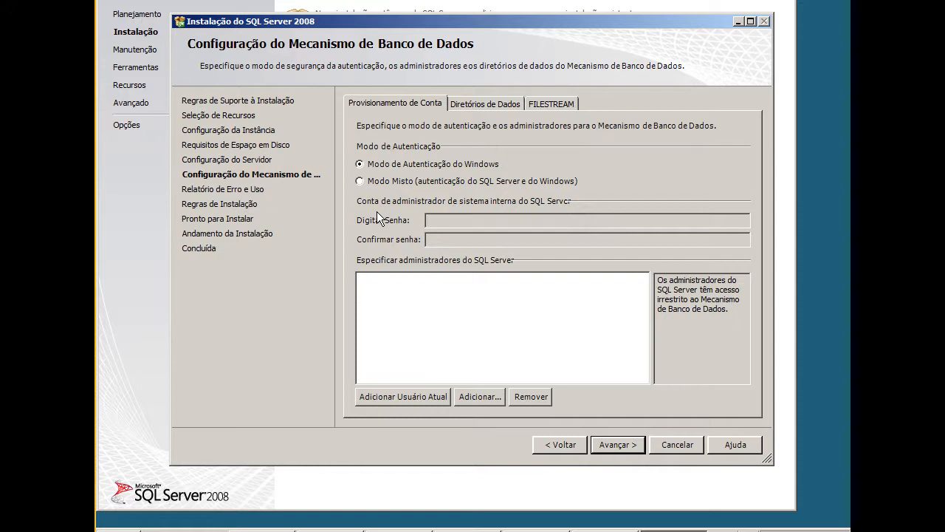
# Choose mixed mode authentication, enter and confirm the sa password, and add the current user as SQL Server administrator
pyautogui.click(369, 180)
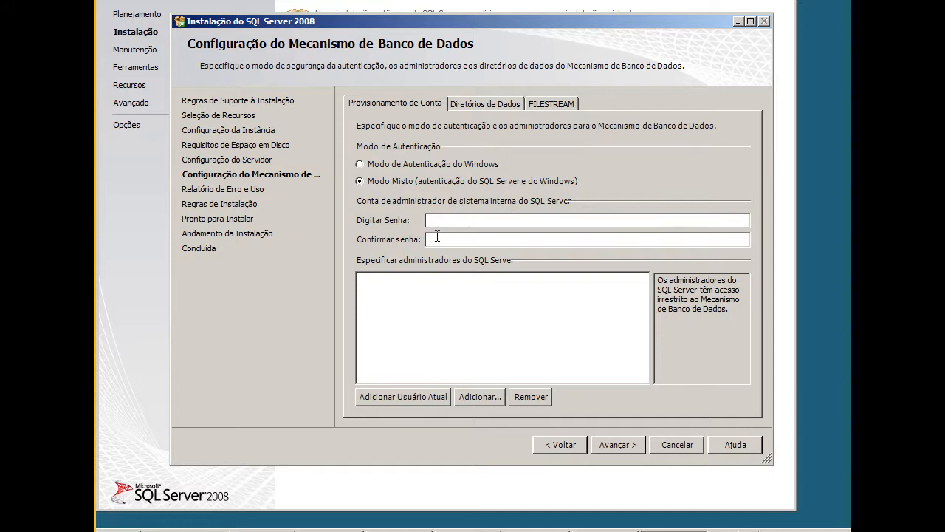
pyautogui.click(444, 221)
pyautogui.write('**************')
pyautogui.click(413, 399)
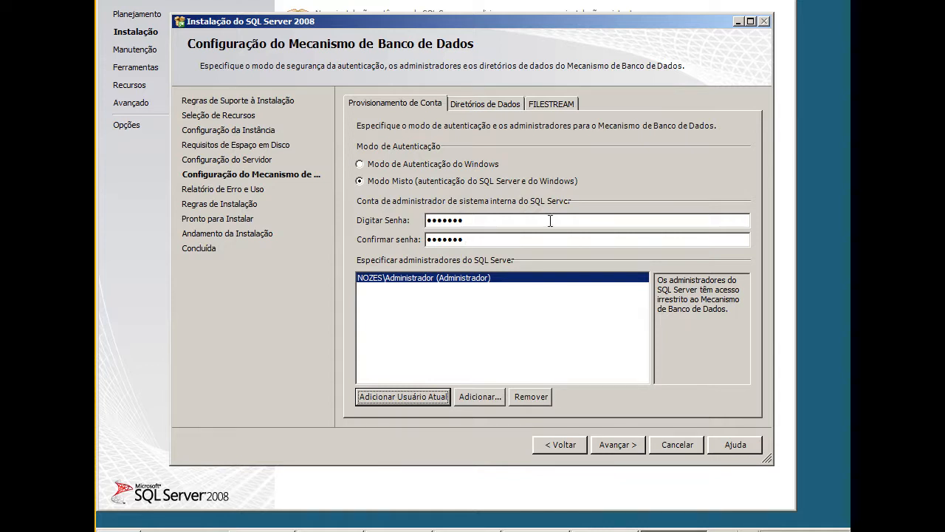
pyautogui.click(618, 445)
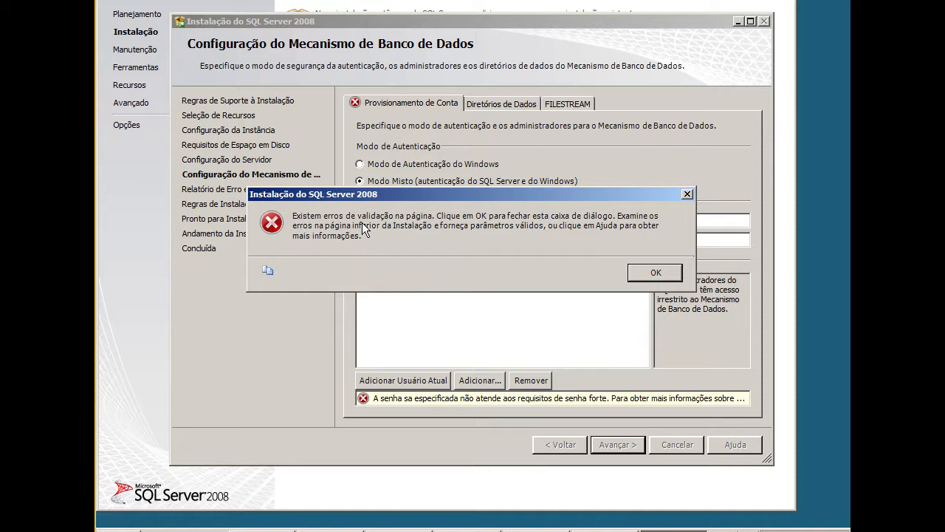
# Dismiss the validation error and try re-entering and confirming the sa password to continue the setup
pyautogui.click(656, 273)
pyautogui.doubleClick(500, 225)
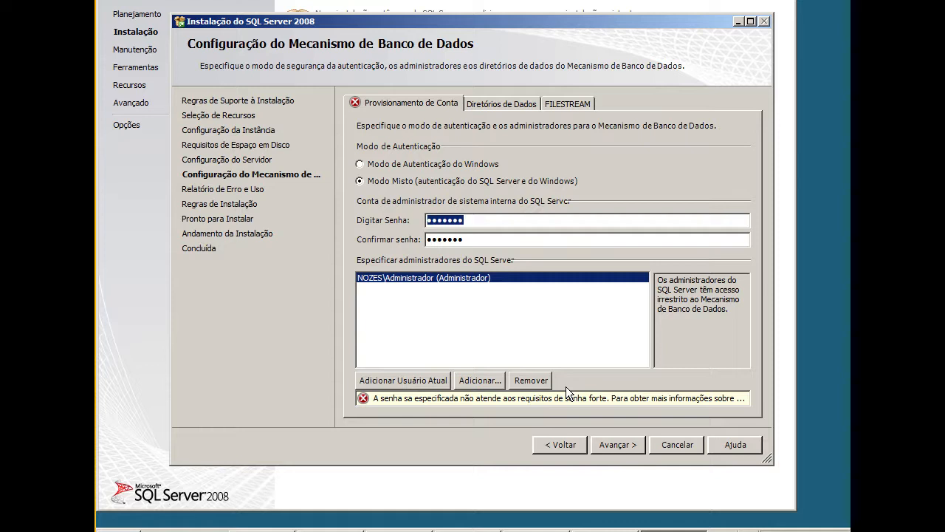
pyautogui.write('●●●●●●●')
pyautogui.press('Tab')
pyautogui.write('●●●●●●●')
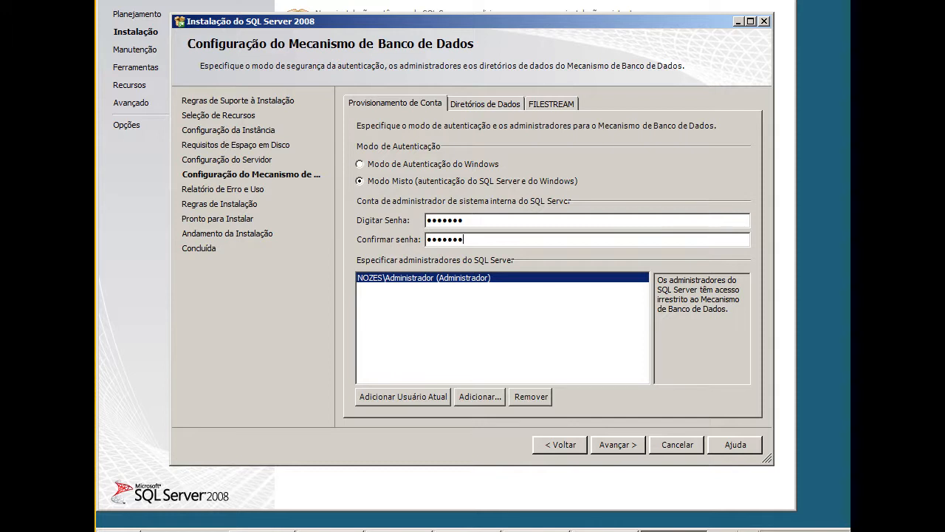
pyautogui.click(625, 446)
pyautogui.click(667, 277)
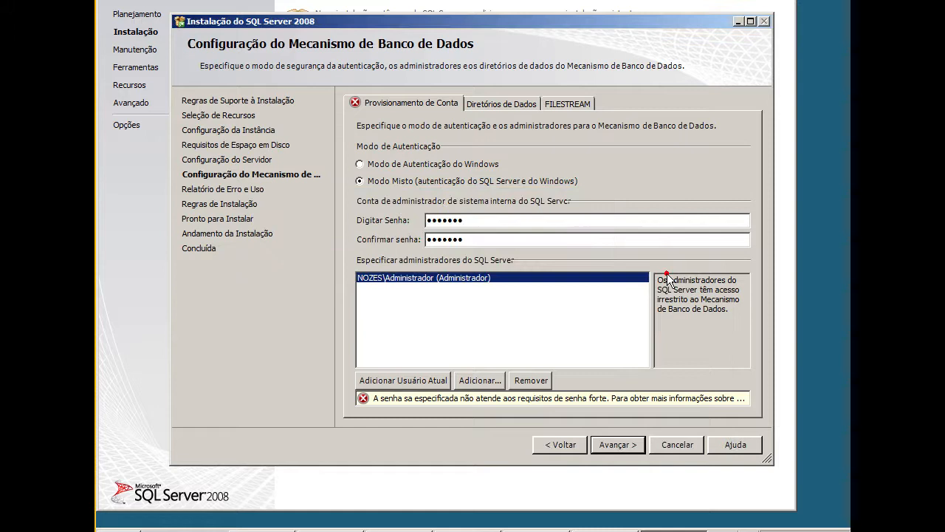
# Replace the sa password and its confirmation with a longer password and continue to error and usage reporting
pyautogui.click(469, 219)
pyautogui.write('●')
pyautogui.press('BackSpace')
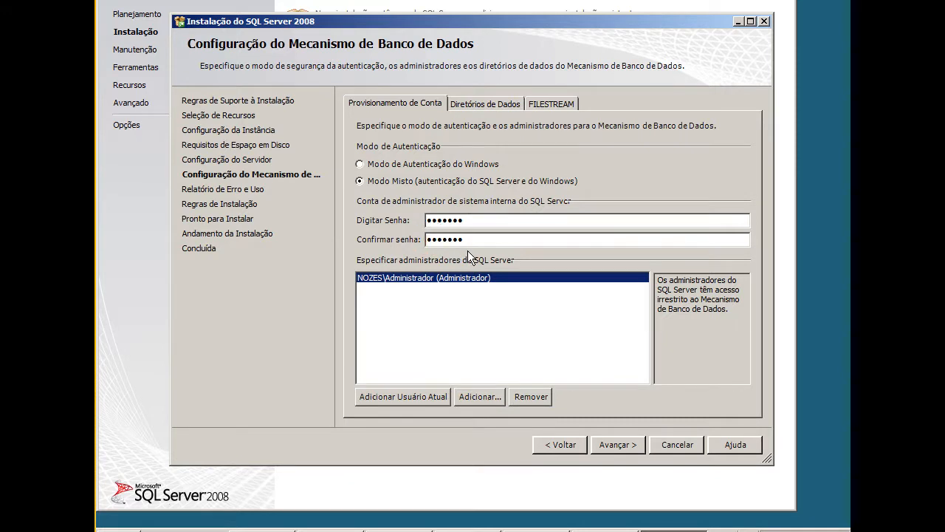
pyautogui.write('●')
pyautogui.moveTo(475, 223); pyautogui.dragTo(293, 192)
pyautogui.write('●●●●●')
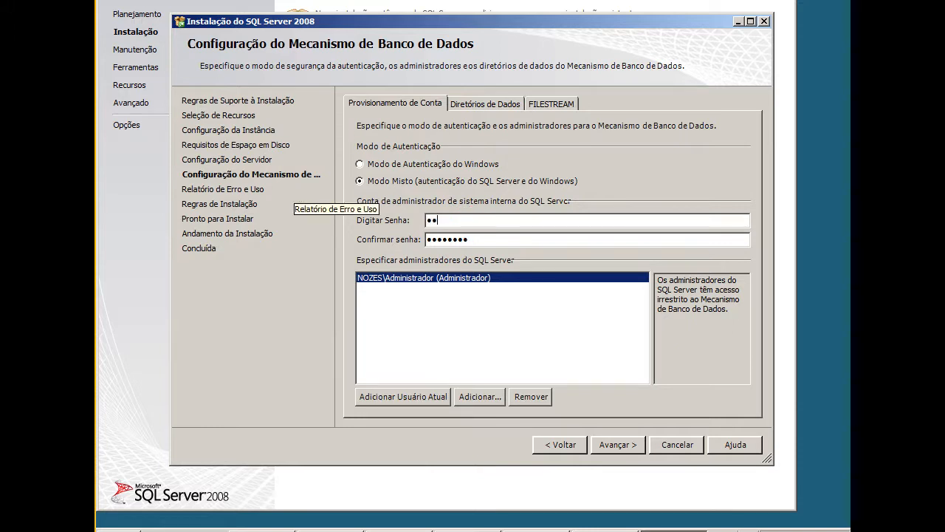
pyautogui.write('●●●')
pyautogui.press('Tab')
pyautogui.write('●●')
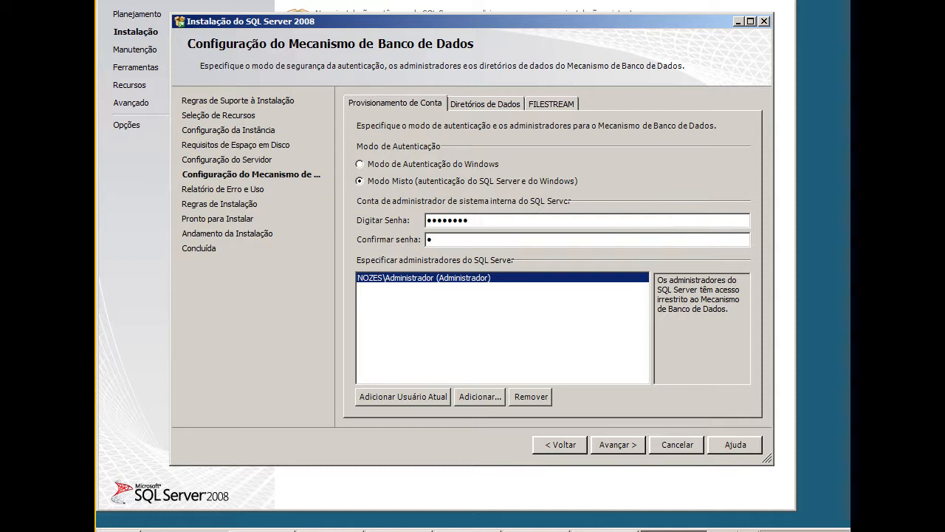
pyautogui.write('●●●●●●')
pyautogui.click(606, 443)
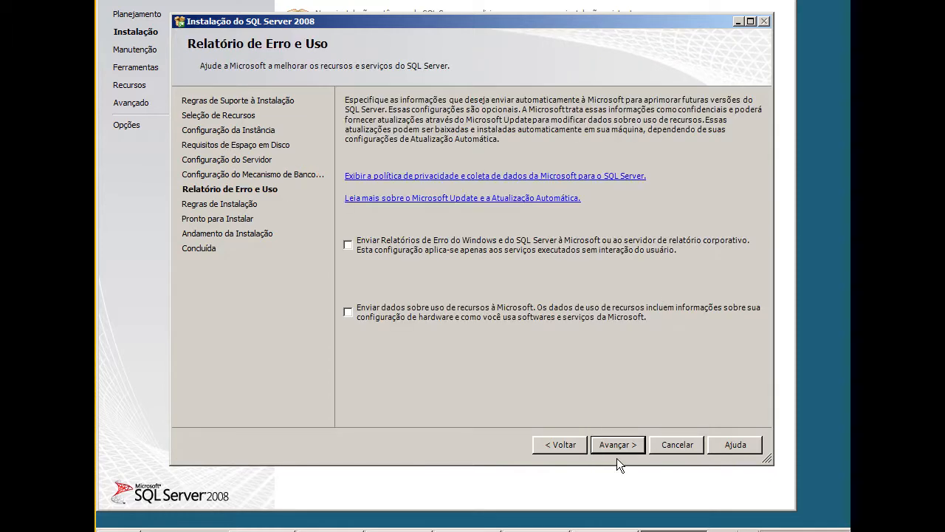
# Continue with error and usage reporting left off, and view the detailed installation rules report before closing its browser tab
pyautogui.click(619, 451)
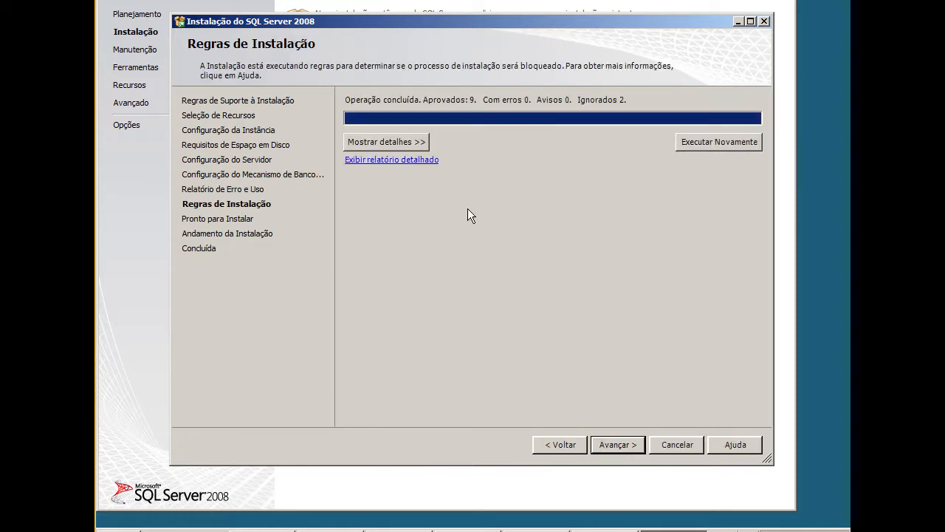
pyautogui.click(385, 167)
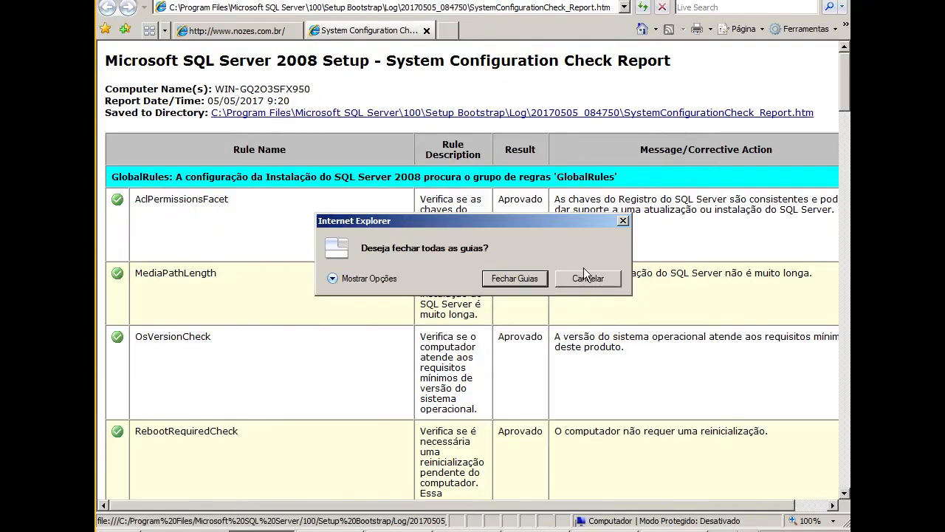
pyautogui.click(585, 273)
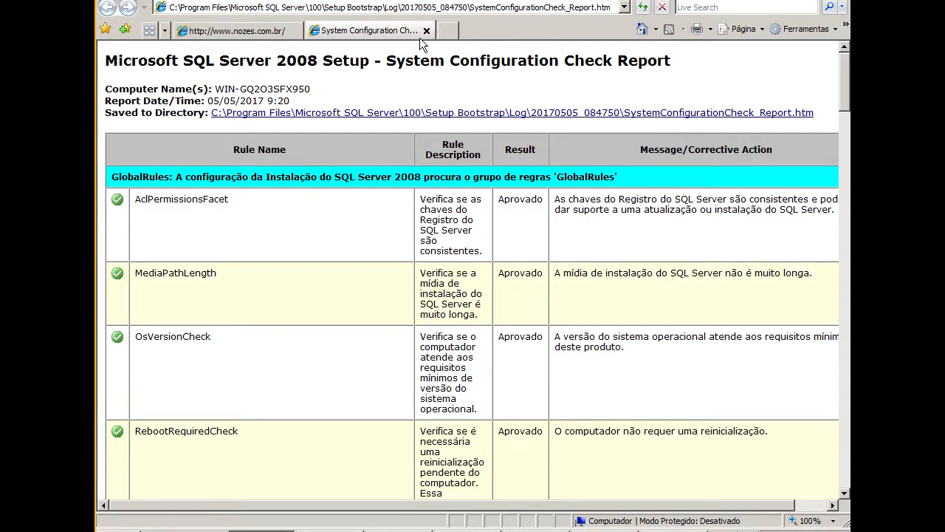
pyautogui.click(427, 30)
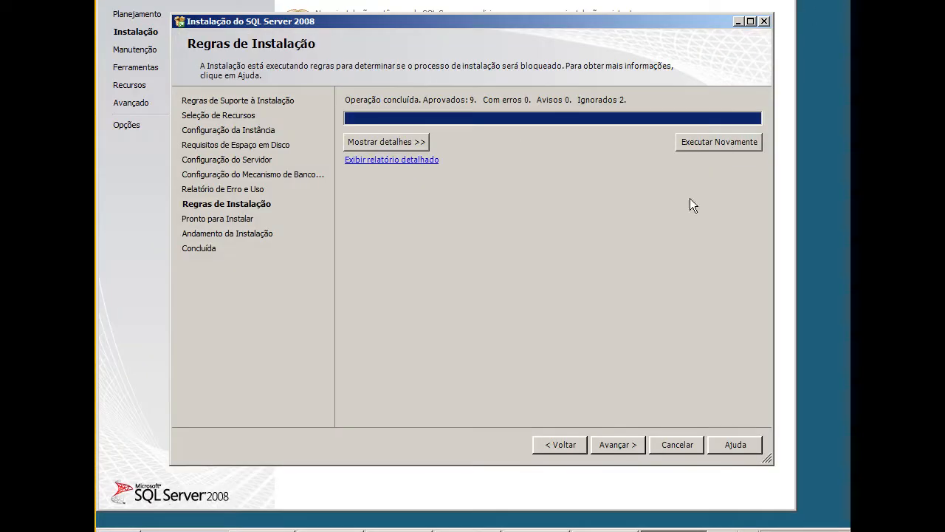
# Proceed to the installation summary, review it to the end and start installing SQL Server 2008
pyautogui.click(618, 445)
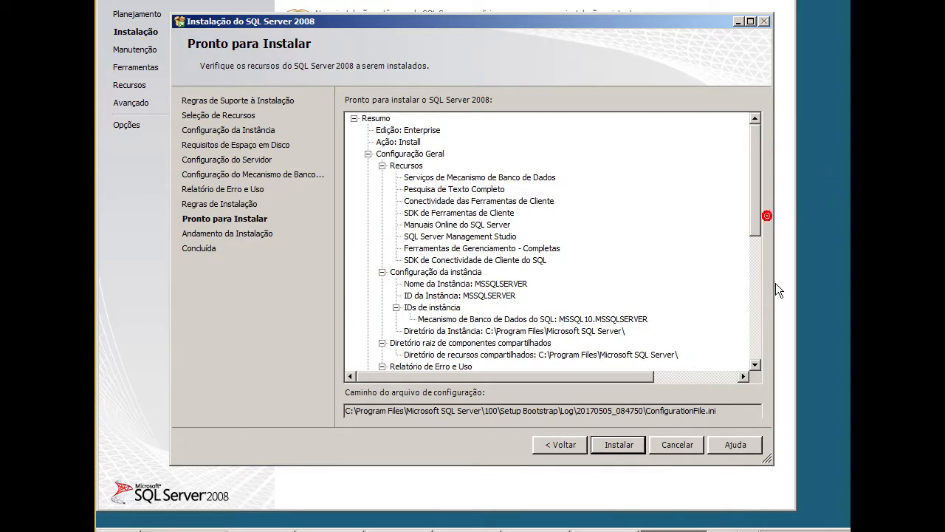
pyautogui.moveTo(755, 224); pyautogui.dragTo(767, 362)
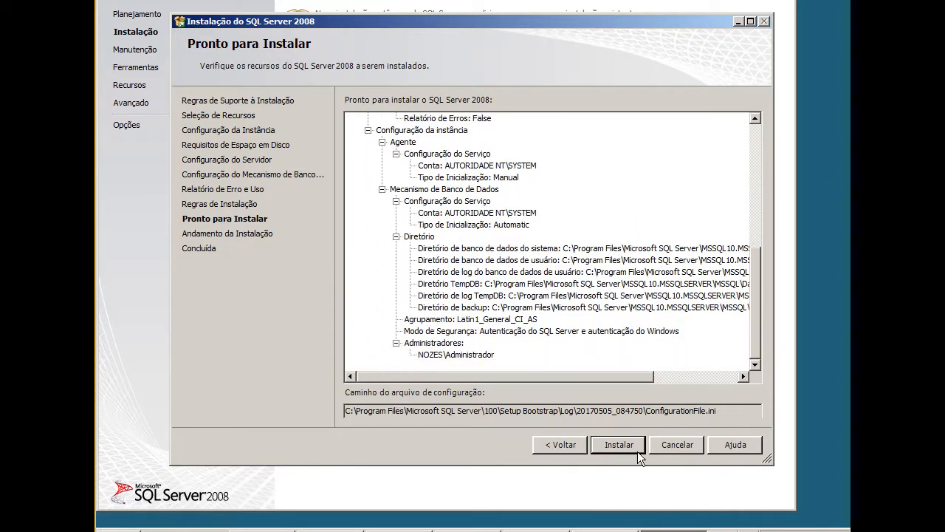
pyautogui.click(619, 446)
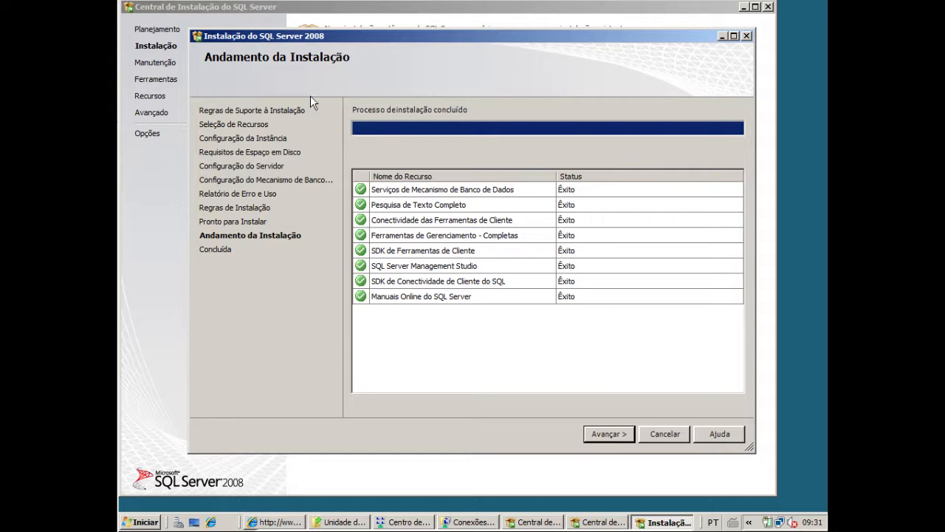
# Finish and close the completed SQL Server 2008 setup wizard, and minimize the maximized installation center window
pyautogui.click(602, 435)
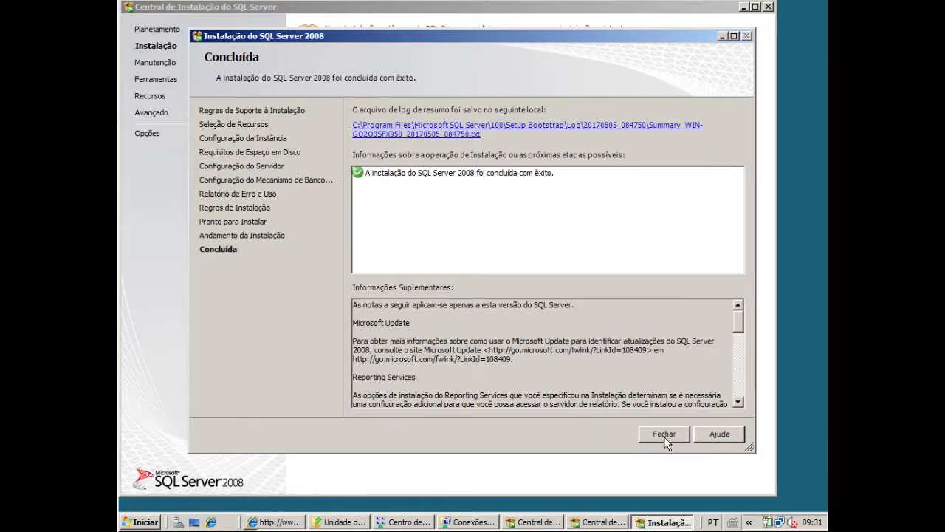
pyautogui.click(664, 435)
pyautogui.click(664, 436)
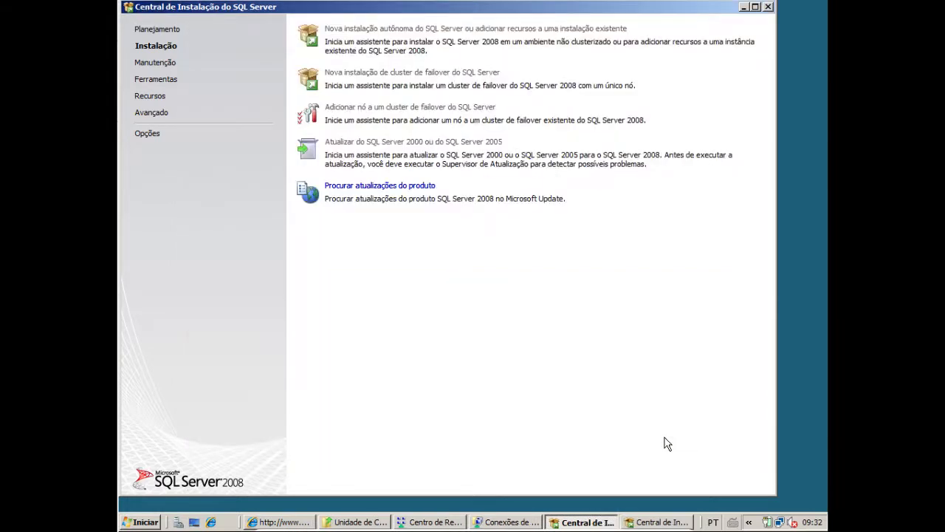
pyautogui.click(744, 7)
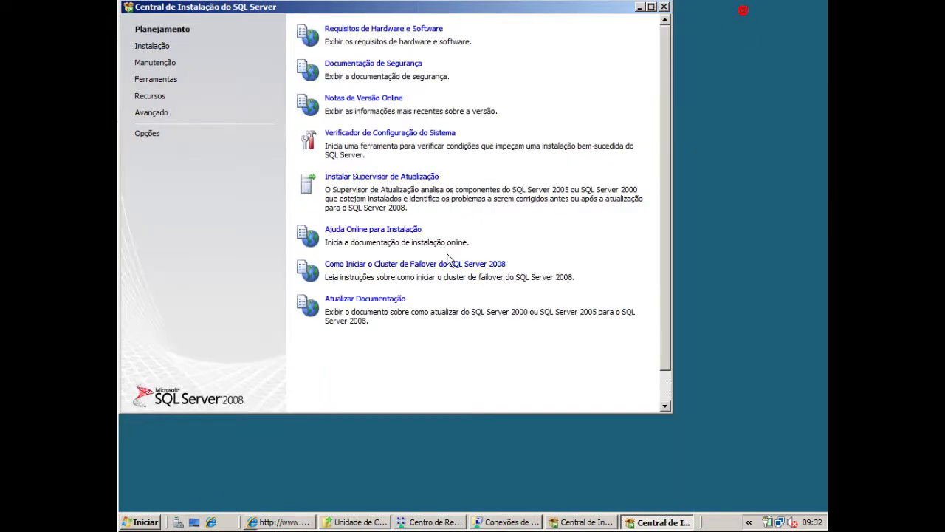
# Switch to SQL Server Configuration Manager and display the SQL Server services
pyautogui.click(136, 523)
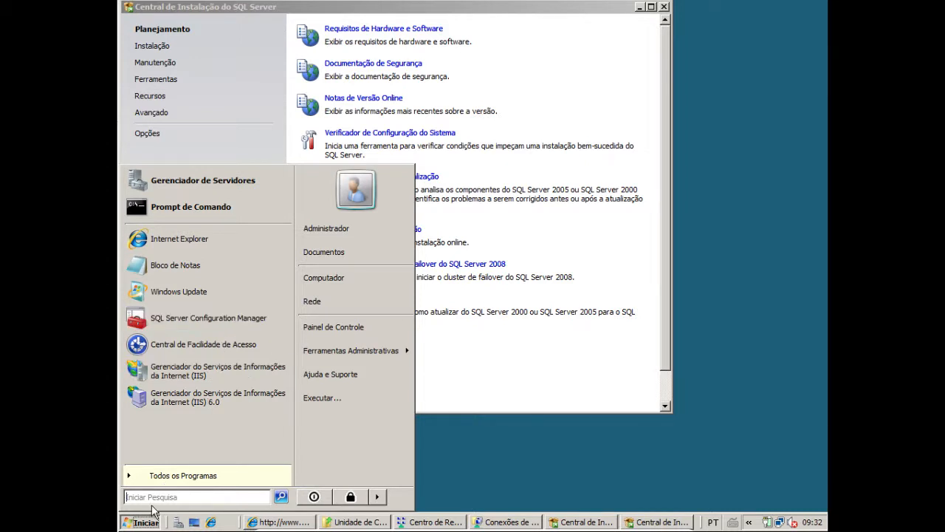
pyautogui.click(210, 332)
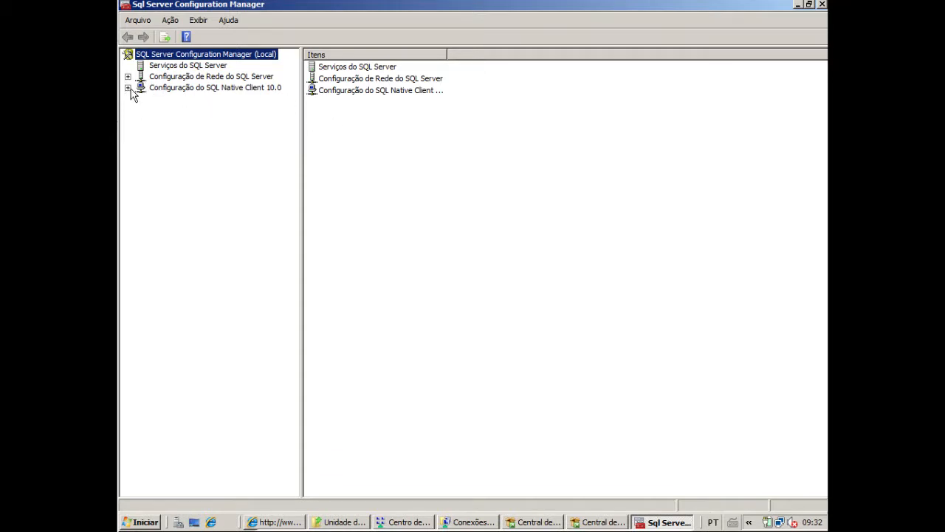
pyautogui.click(182, 67)
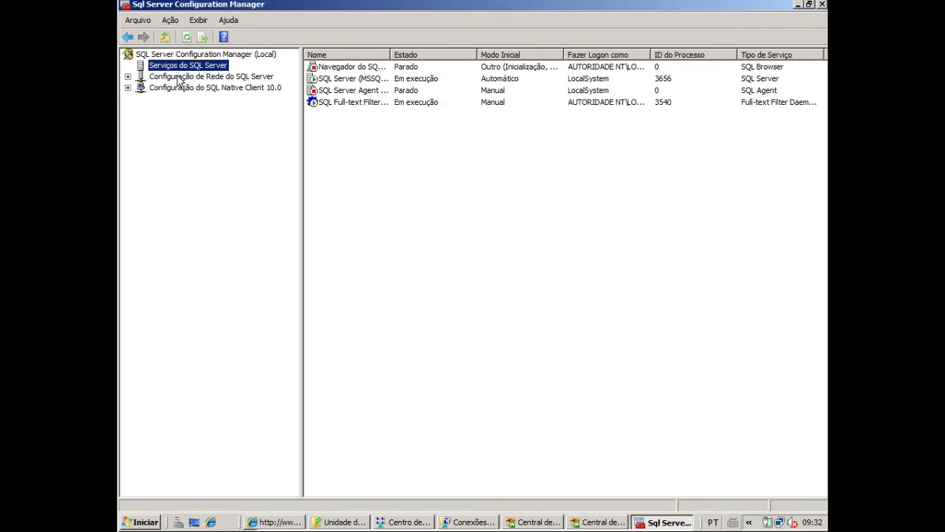
# Show the MSSQLSERVER protocols under the SQL Server network configuration and open the TCP/IP properties
pyautogui.click(180, 77)
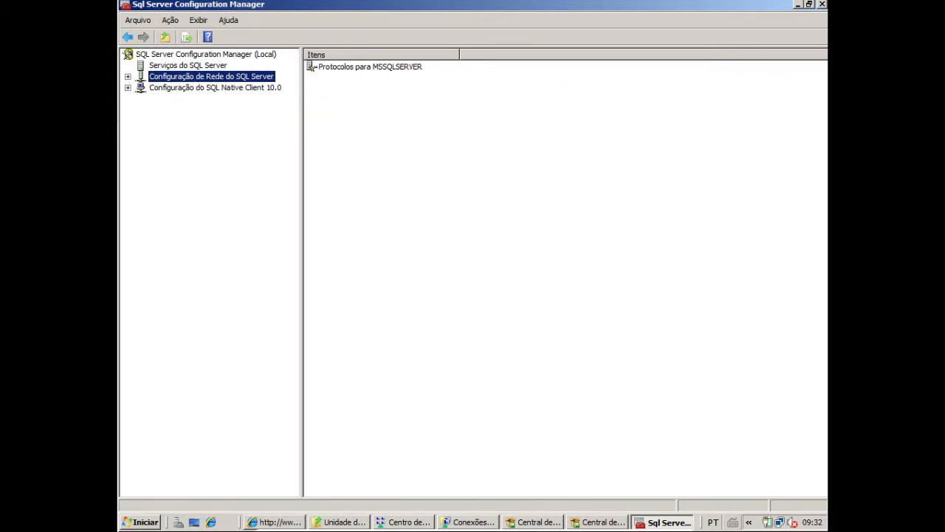
pyautogui.click(127, 77)
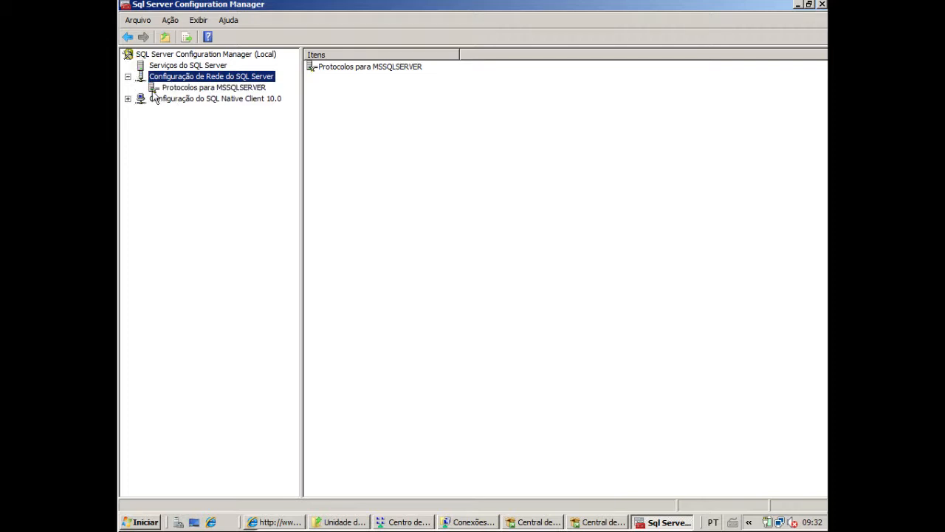
pyautogui.click(211, 90)
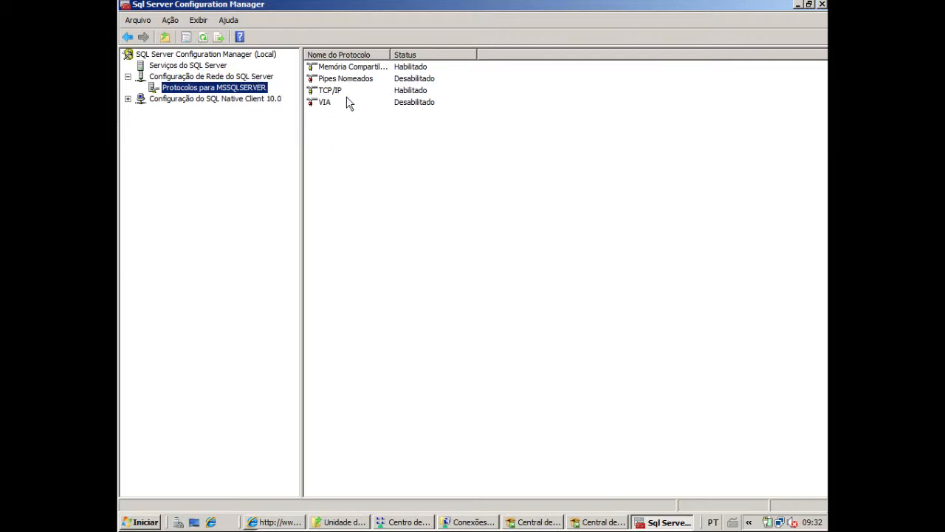
pyautogui.click(325, 90)
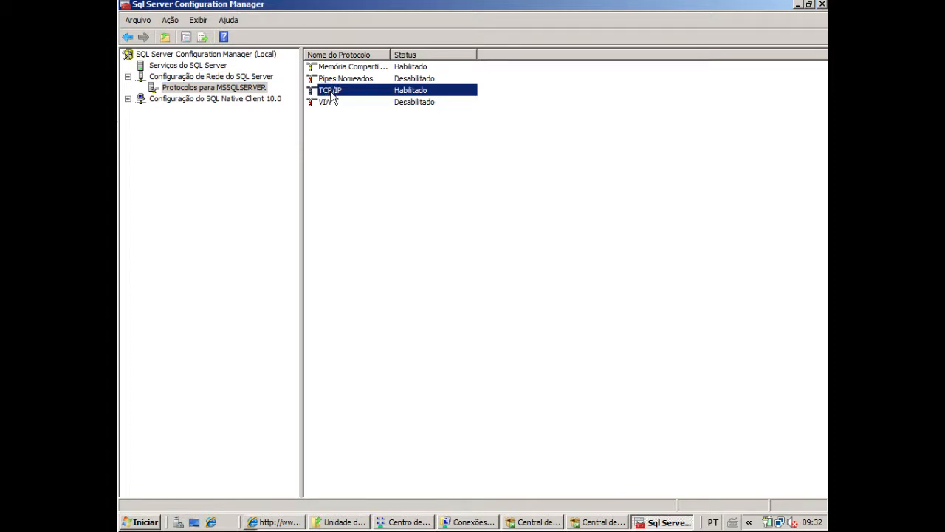
pyautogui.doubleClick(330, 95)
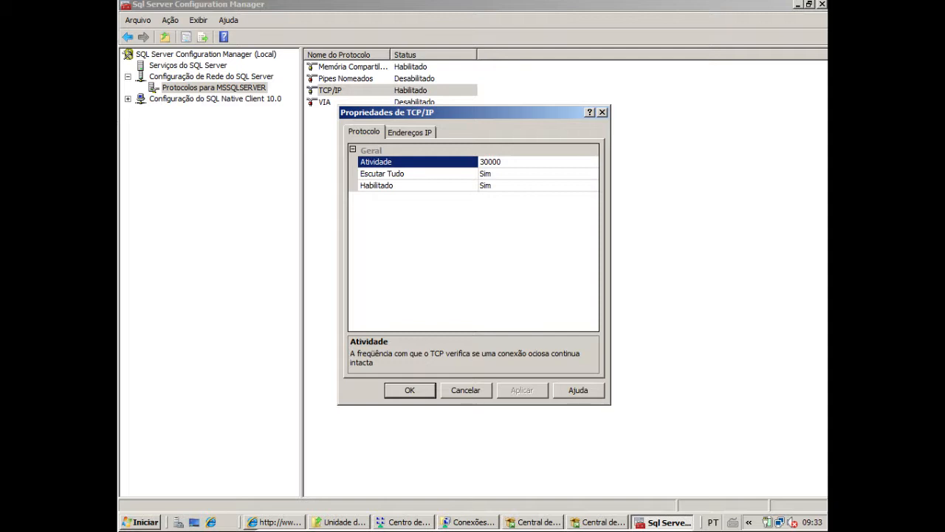
# Open SQL Server Management Studio from the installed Microsoft SQL Server 2008 programs
pyautogui.click(146, 522)
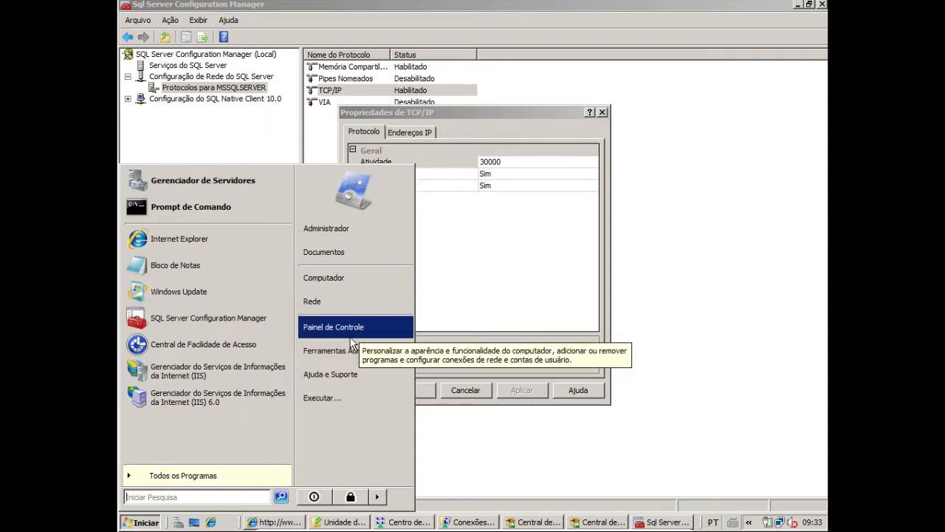
pyautogui.click(178, 476)
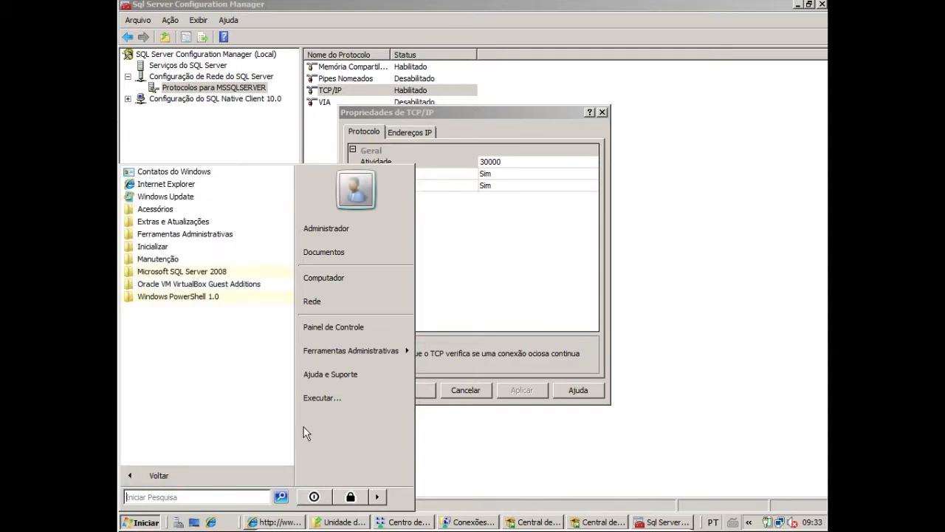
pyautogui.click(219, 272)
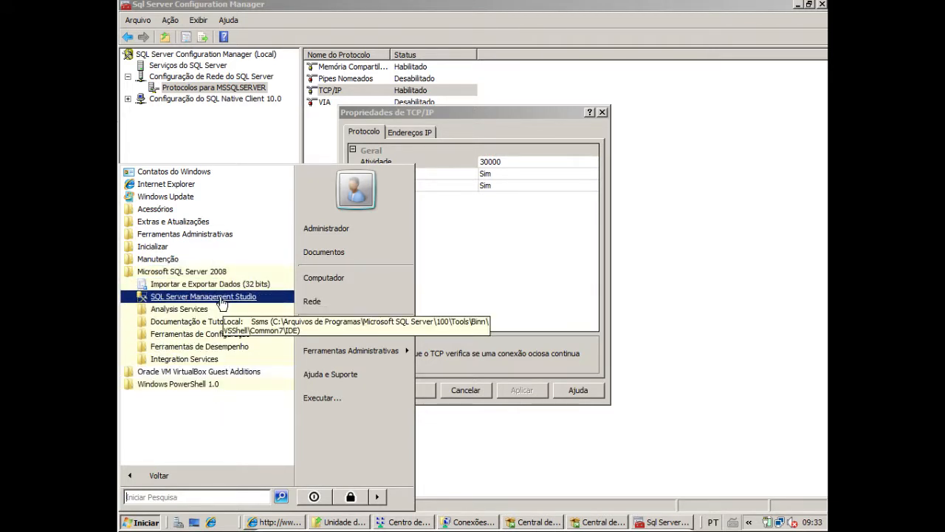
pyautogui.click(204, 296)
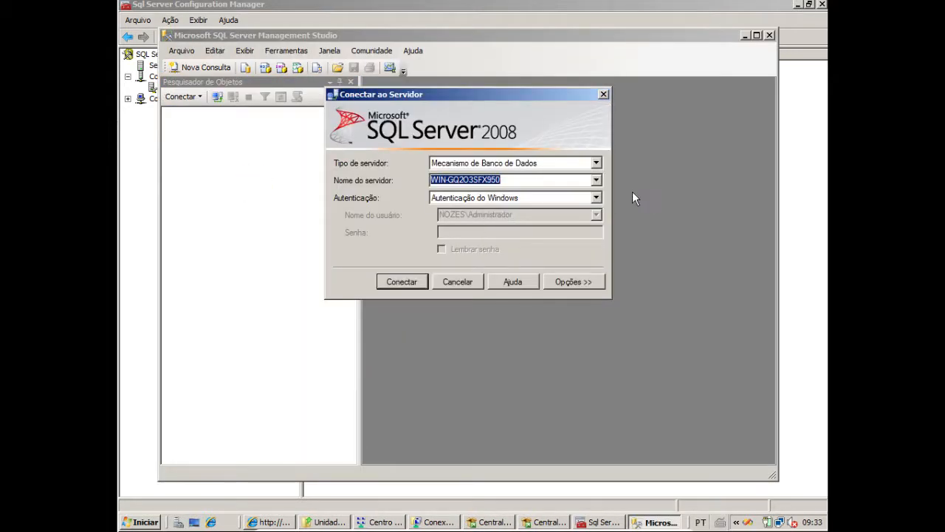
# Connect to the database engine using SQL Server authentication with the sa login, entering the account password and choosing to remember it
pyautogui.click(596, 197)
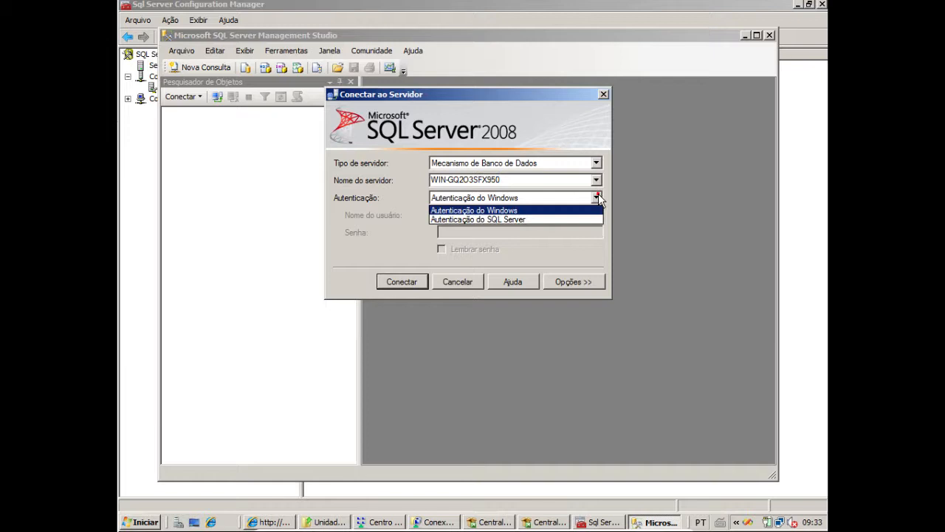
pyautogui.click(555, 218)
pyautogui.click(517, 215)
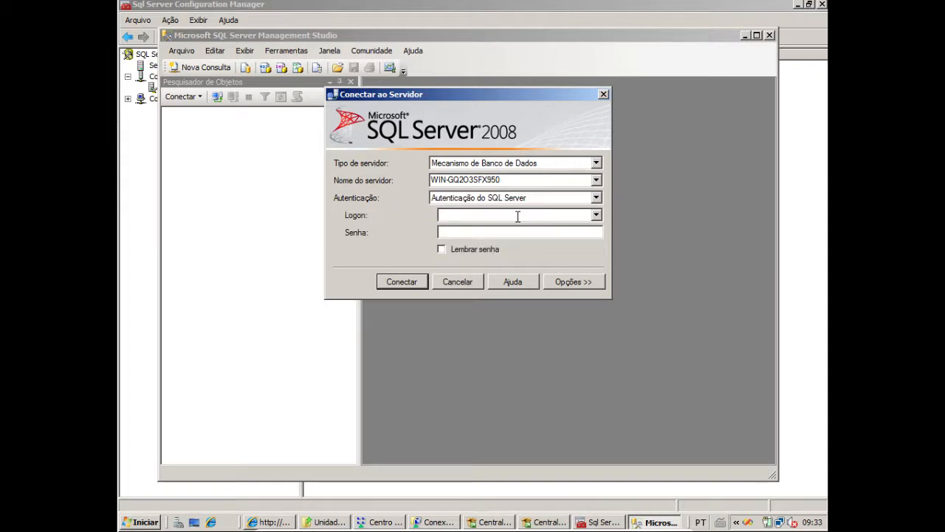
pyautogui.click(516, 235)
pyautogui.click(450, 249)
pyautogui.click(407, 288)
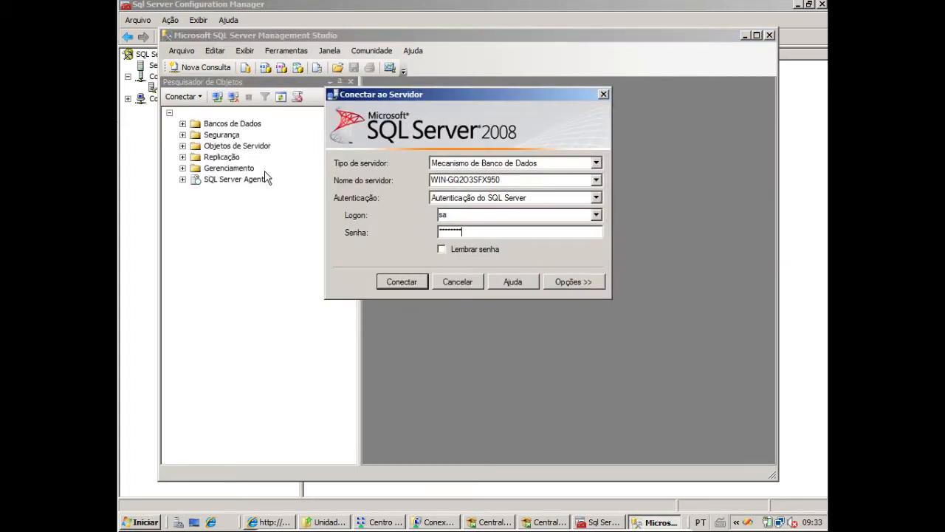
# Expand the server's databases folder in the object explorer, and minimize SQL Server Management Studio
pyautogui.press('Return')
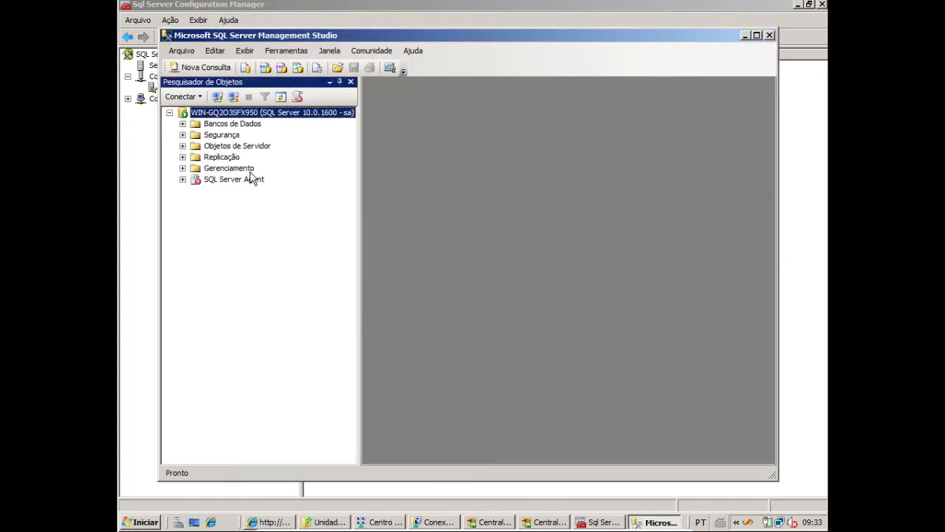
pyautogui.click(183, 125)
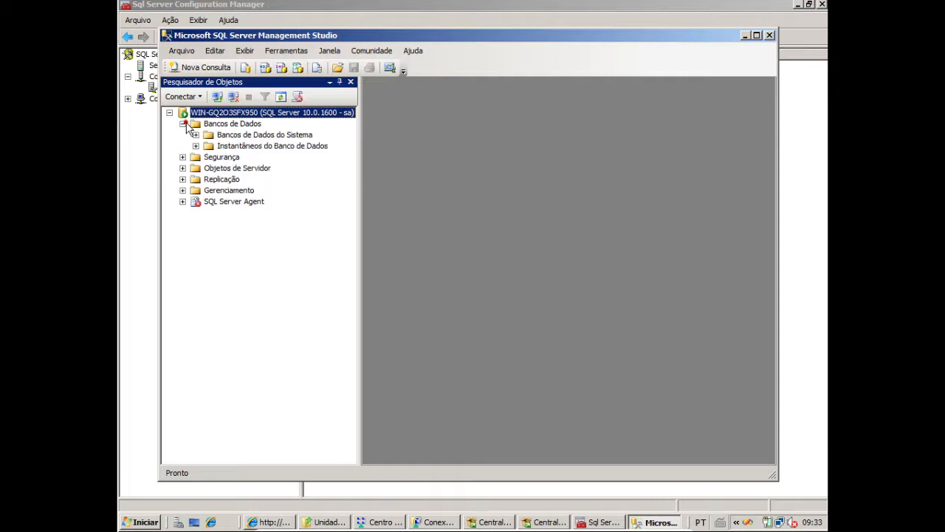
pyautogui.click(745, 36)
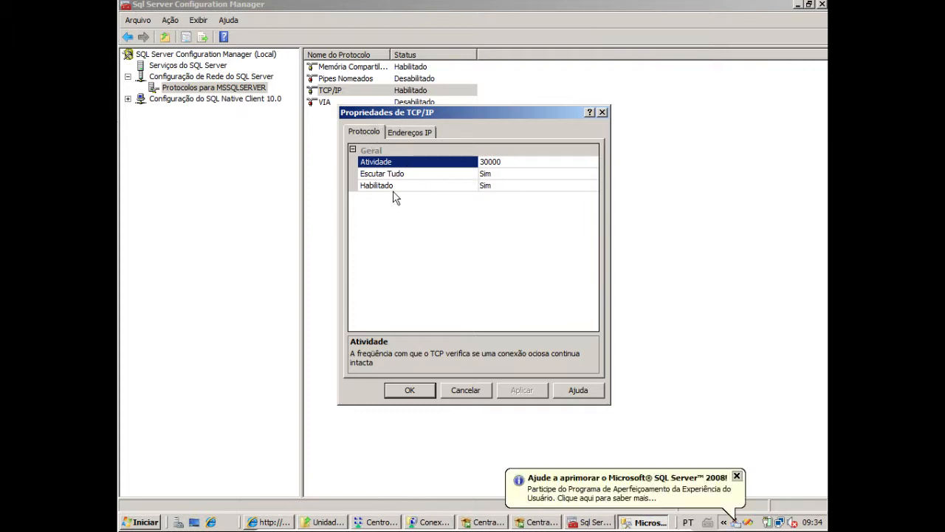
# Review the IP address entries and the general protocol settings in the TCP/IP properties, ending on the IP addresses
pyautogui.click(422, 133)
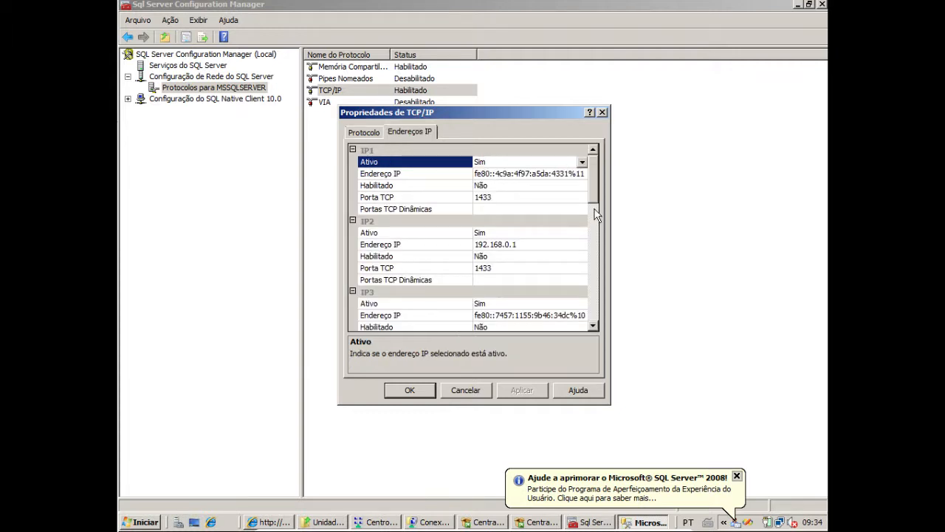
pyautogui.click(363, 132)
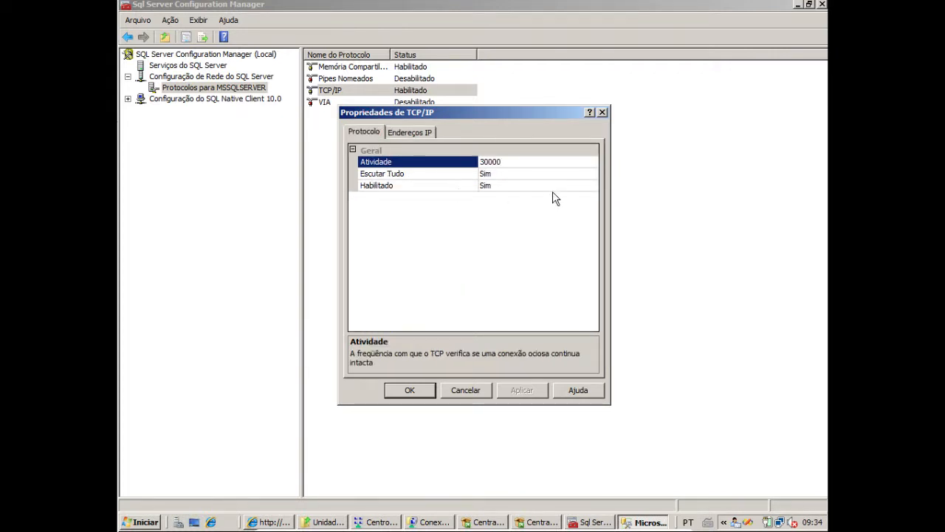
pyautogui.click(415, 131)
pyautogui.click(594, 185)
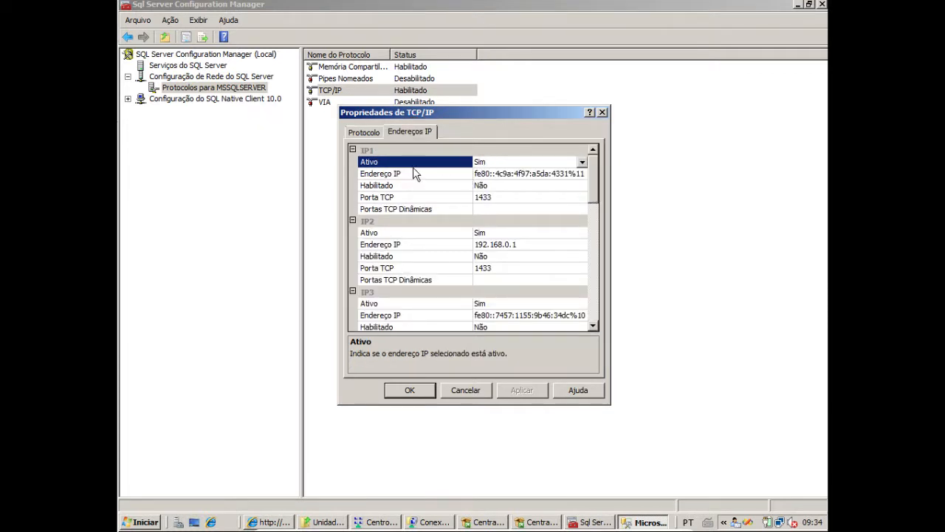
pyautogui.moveTo(598, 186); pyautogui.dragTo(630, 107)
# Enable the IP1 and IP2 addresses by setting Habilitado to Sim
pyautogui.click(379, 185)
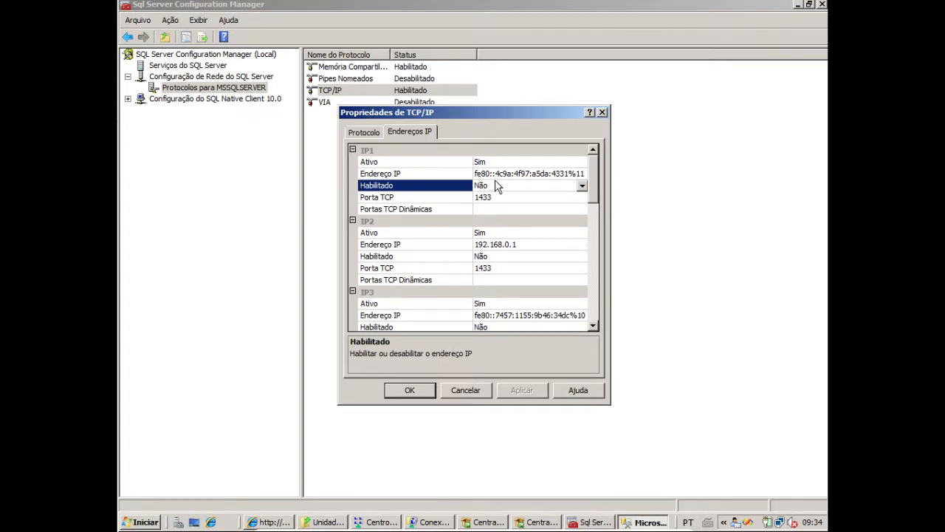
pyautogui.click(494, 187)
pyautogui.click(517, 199)
pyautogui.click(489, 258)
pyautogui.click(485, 271)
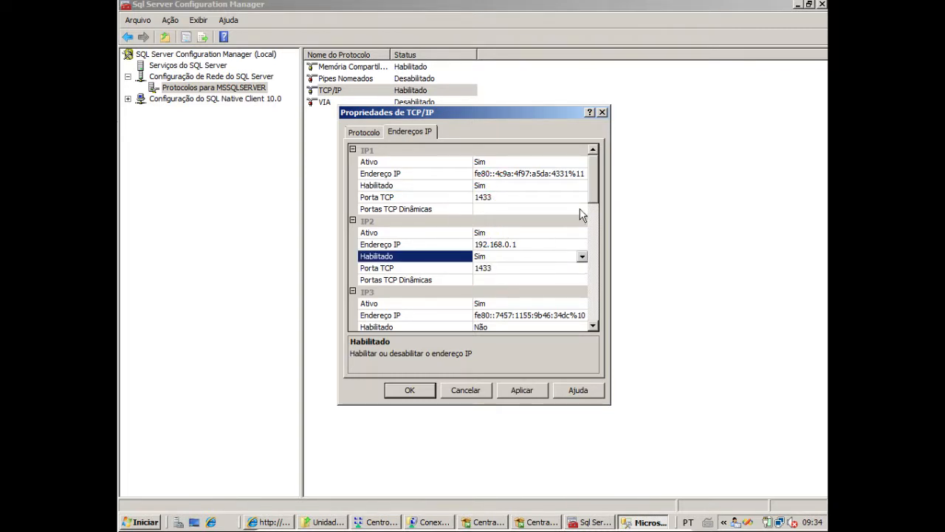
# Set Habilitado to Sim for the IP3 and IP4 addresses
pyautogui.moveTo(597, 184); pyautogui.dragTo(597, 219)
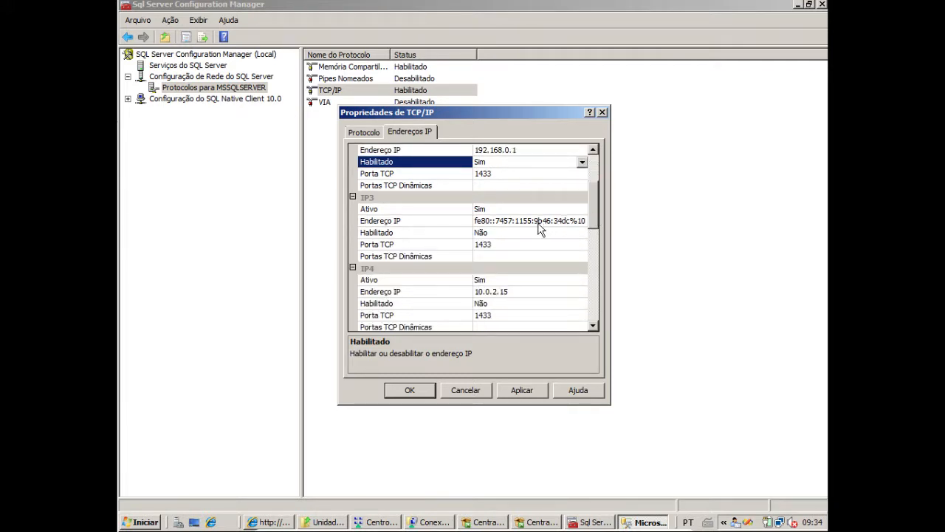
pyautogui.click(488, 232)
pyautogui.click(481, 247)
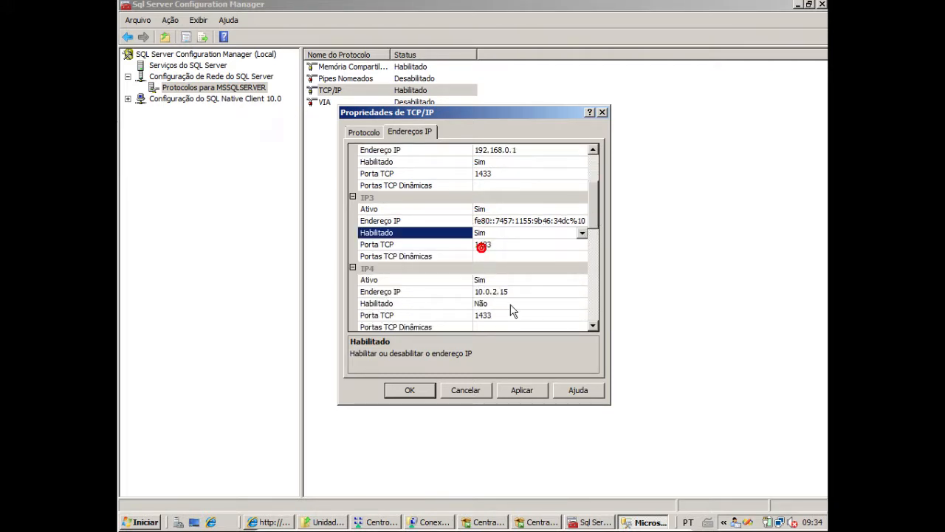
pyautogui.click(489, 304)
pyautogui.click(484, 316)
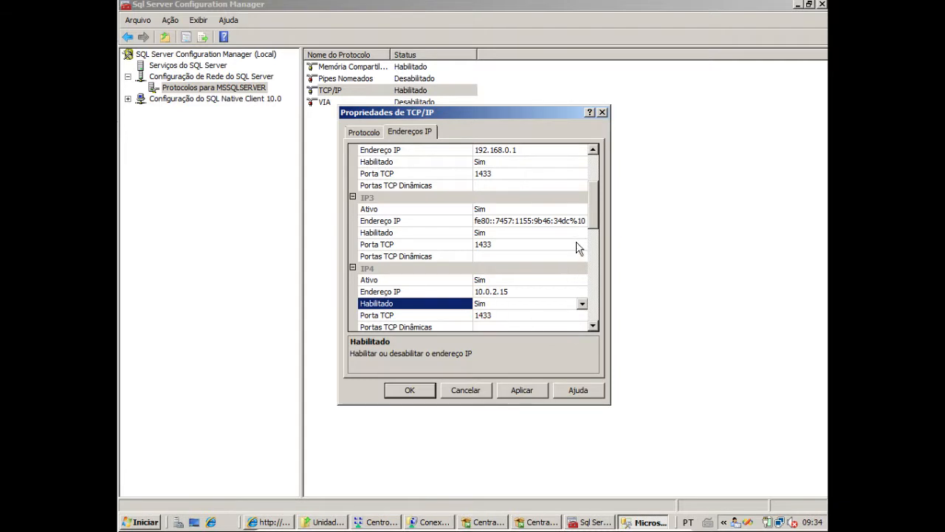
# Set Habilitado to Sim for the IP5 and IP6 addresses
pyautogui.scroll(-4, 595, 216)
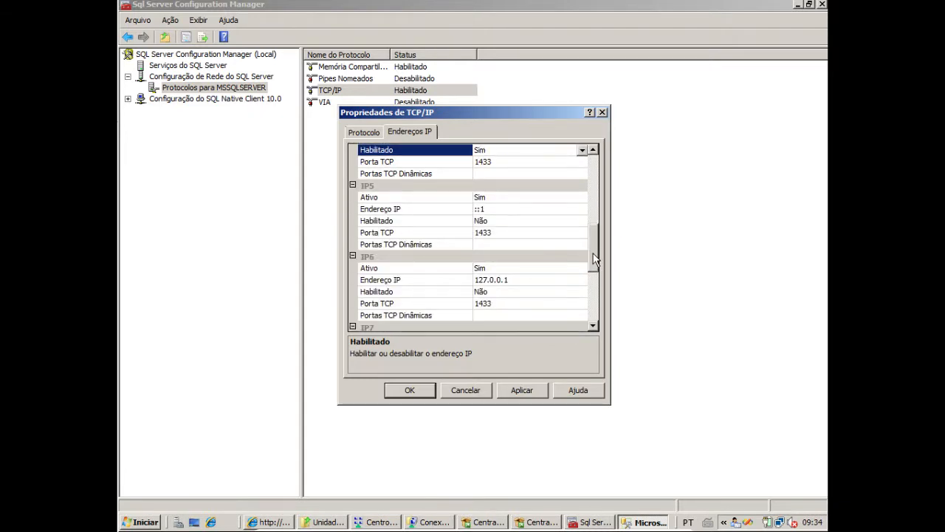
pyautogui.click(495, 221)
pyautogui.click(482, 232)
pyautogui.click(550, 291)
pyautogui.click(483, 303)
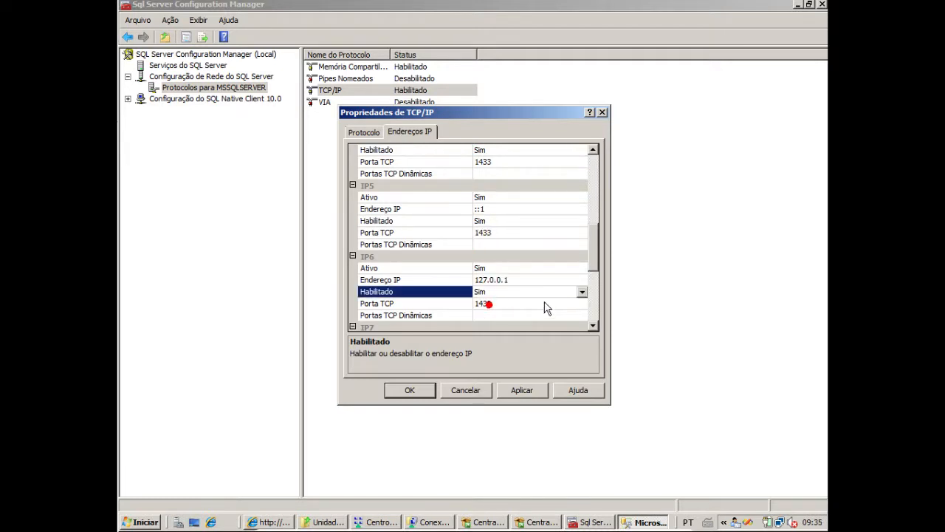
# Set Habilitado to Sim for the IP7 and IP8 addresses
pyautogui.moveTo(595, 263); pyautogui.dragTo(601, 302)
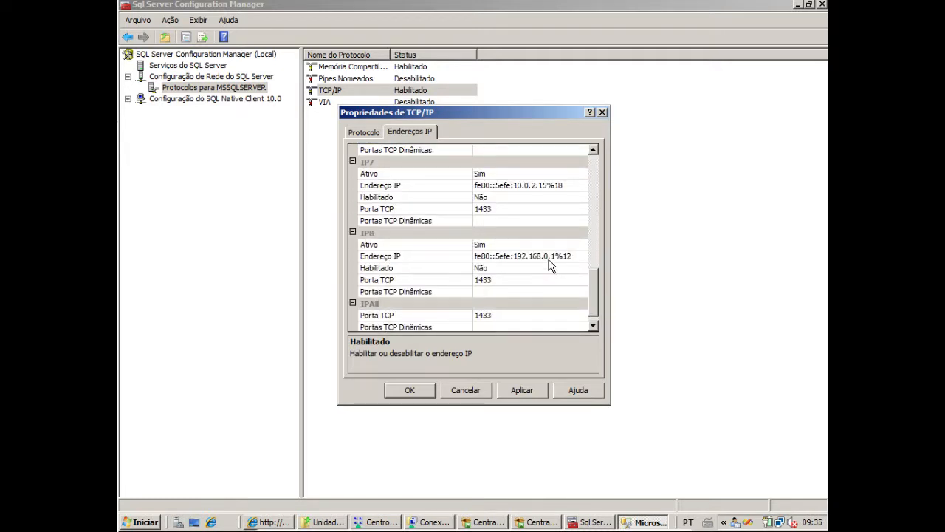
pyautogui.click(494, 197)
pyautogui.click(492, 209)
pyautogui.click(495, 268)
pyautogui.click(492, 280)
pyautogui.moveTo(596, 309); pyautogui.dragTo(597, 317)
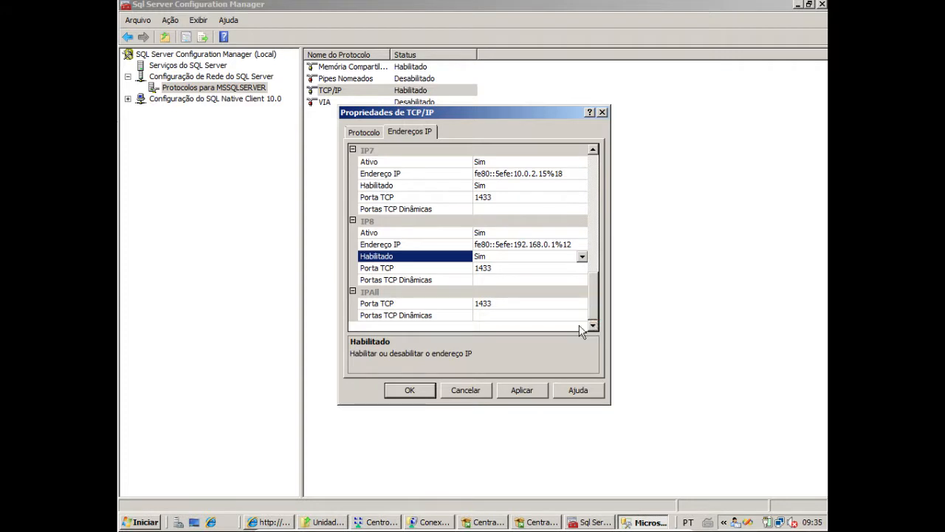
# Apply the TCP/IP changes, acknowledge the notice, and close the TCP/IP properties
pyautogui.click(523, 391)
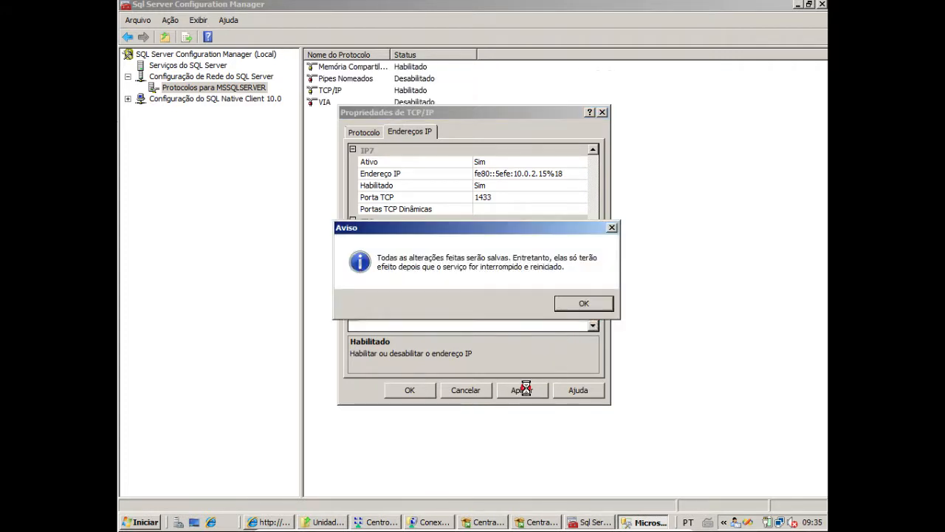
pyautogui.click(595, 305)
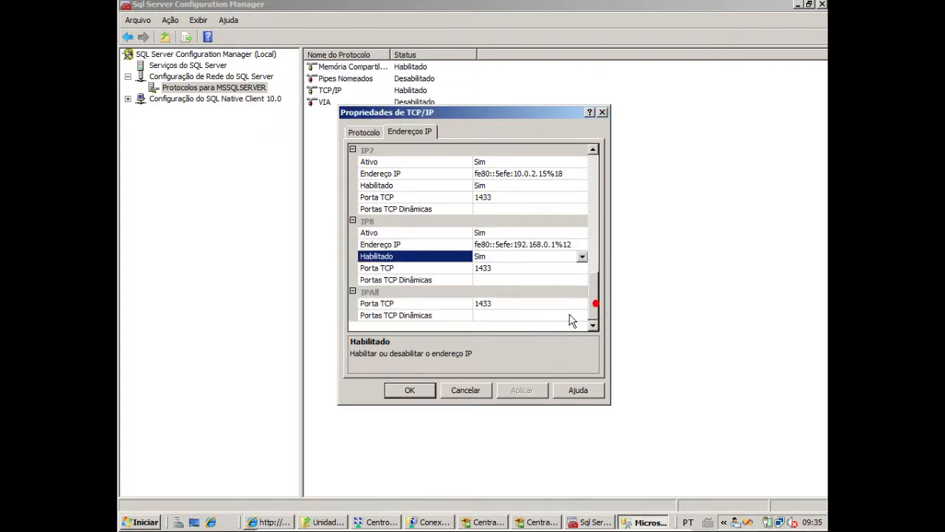
pyautogui.click(414, 390)
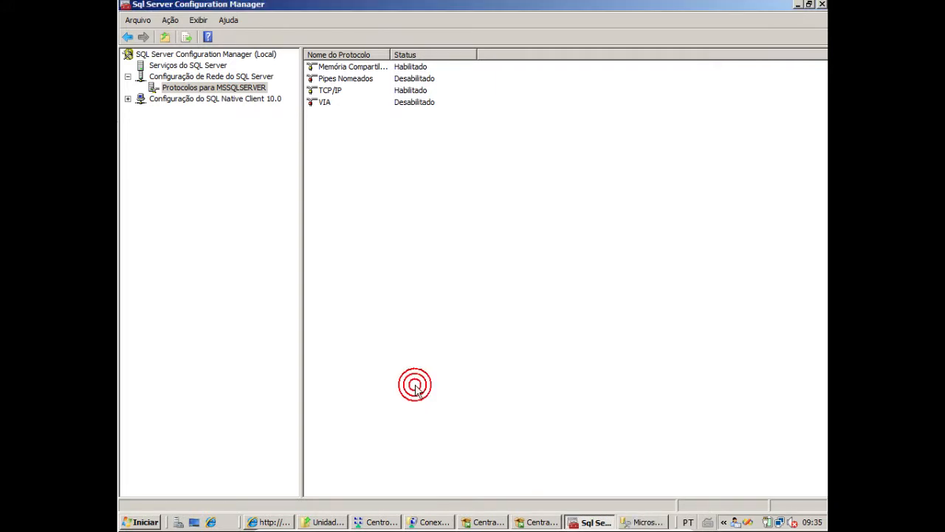
# Browse the Microsoft SQL Server 2008 program group, including its configuration and performance tools, without starting anything
pyautogui.click(144, 521)
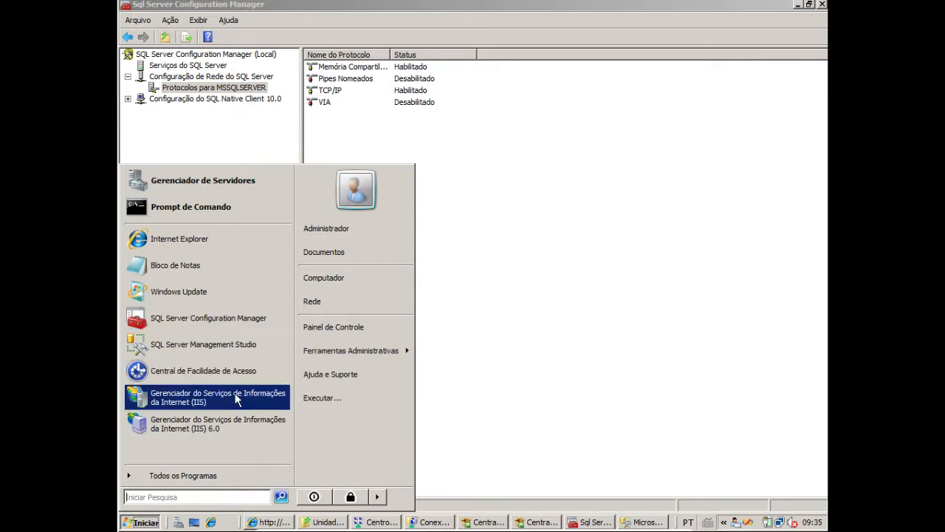
pyautogui.click(196, 476)
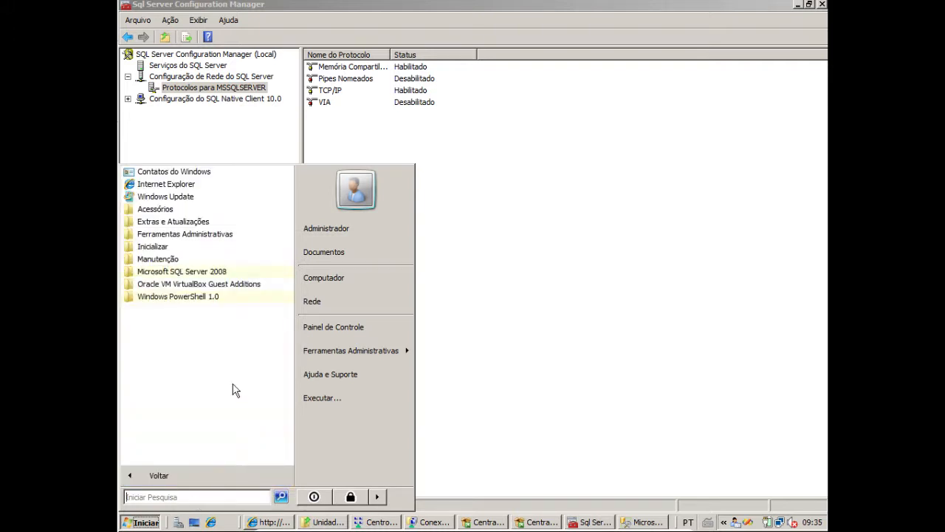
pyautogui.click(212, 271)
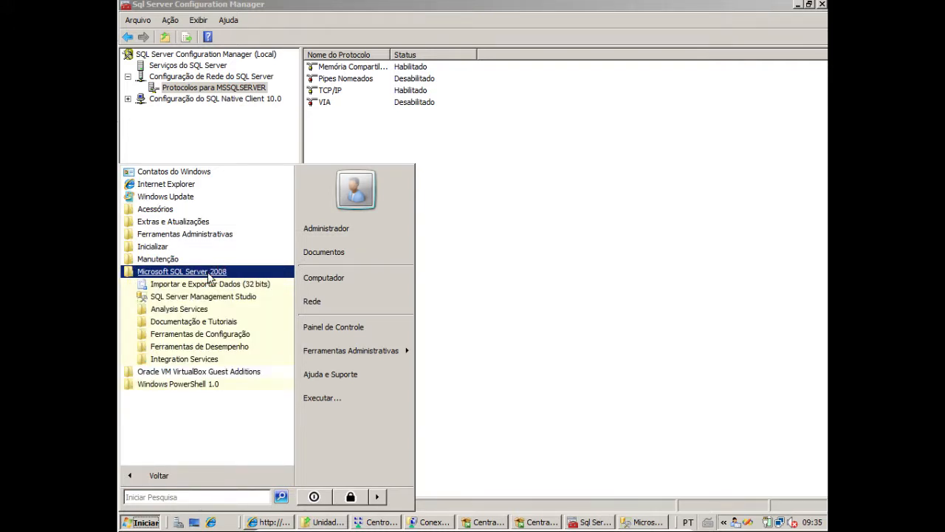
pyautogui.click(230, 336)
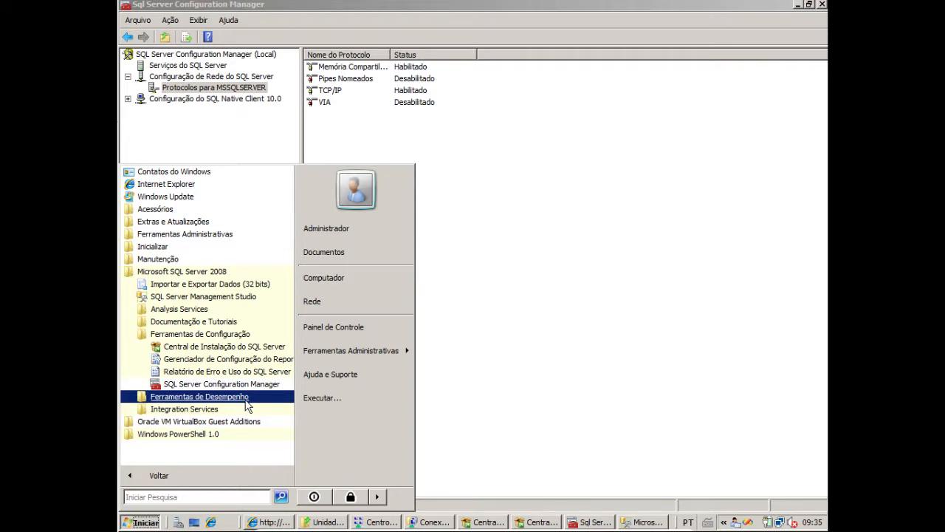
pyautogui.click(237, 399)
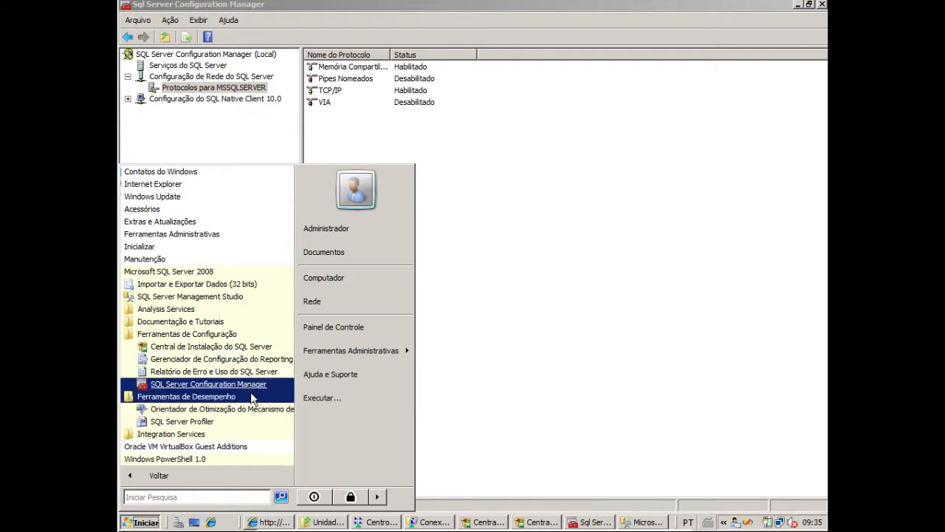
pyautogui.click(617, 291)
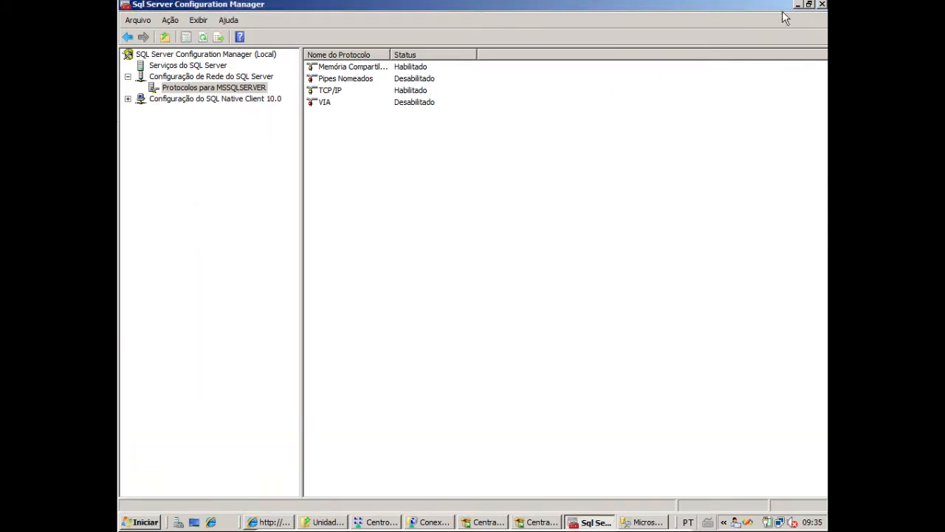
# Close SQL Server Configuration Manager and both SQL Server installation center windows
pyautogui.click(822, 5)
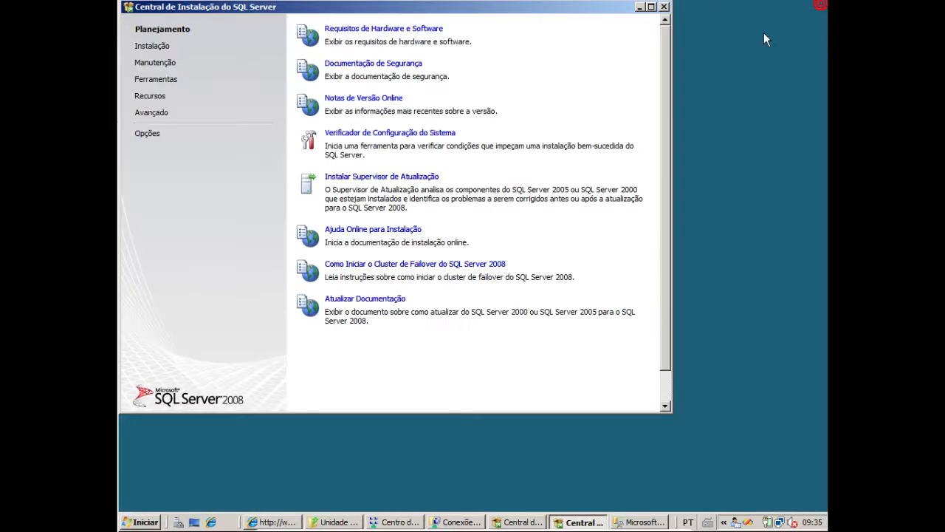
pyautogui.click(664, 7)
pyautogui.moveTo(580, 529)
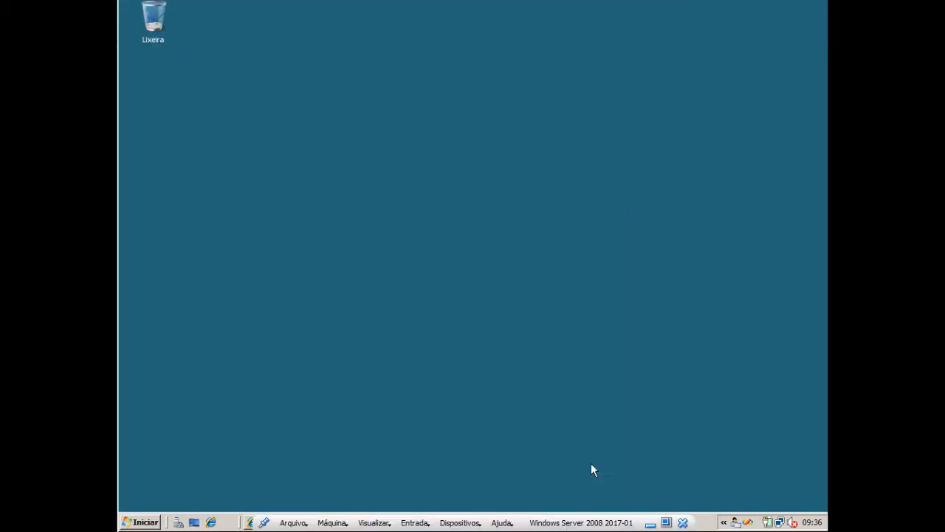
pyautogui.click(547, 517)
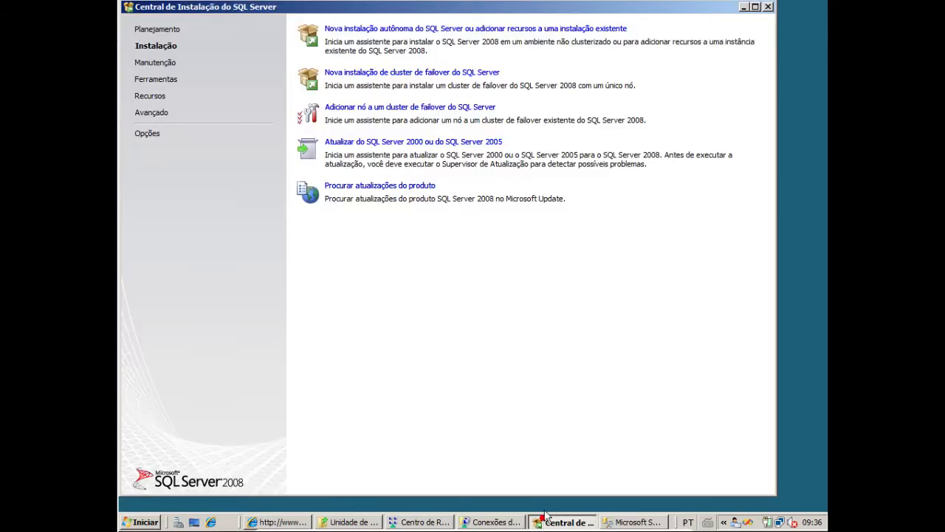
pyautogui.click(768, 8)
pyautogui.moveTo(625, 528)
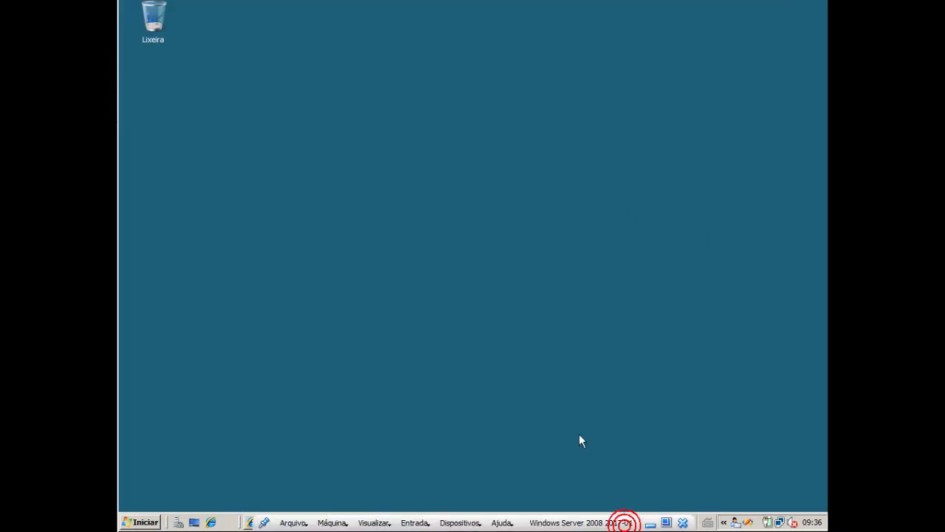
# Reopen SQL Server Configuration Manager and, in the TCP/IP properties, set the IPAll dynamic TCP ports (Portas TCP Dinâmicas) to 0
pyautogui.click(136, 521)
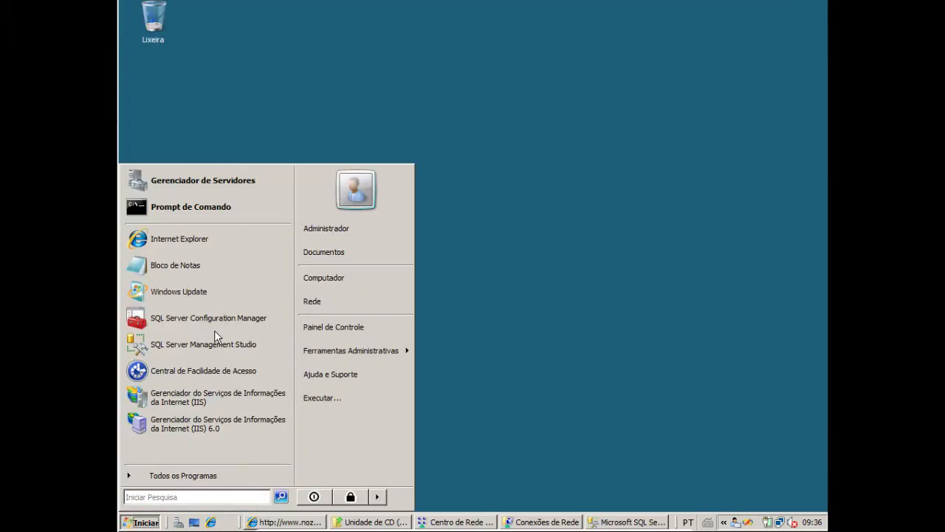
pyautogui.click(210, 321)
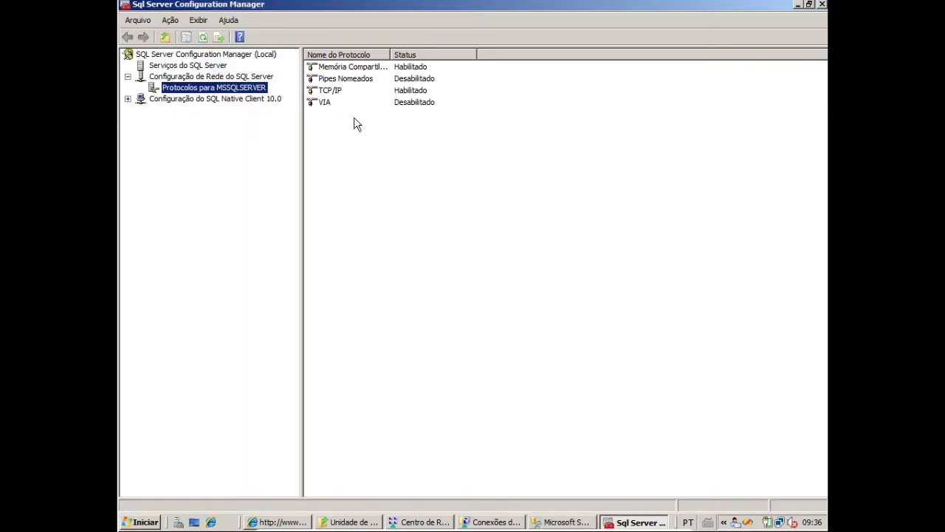
pyautogui.doubleClick(330, 92)
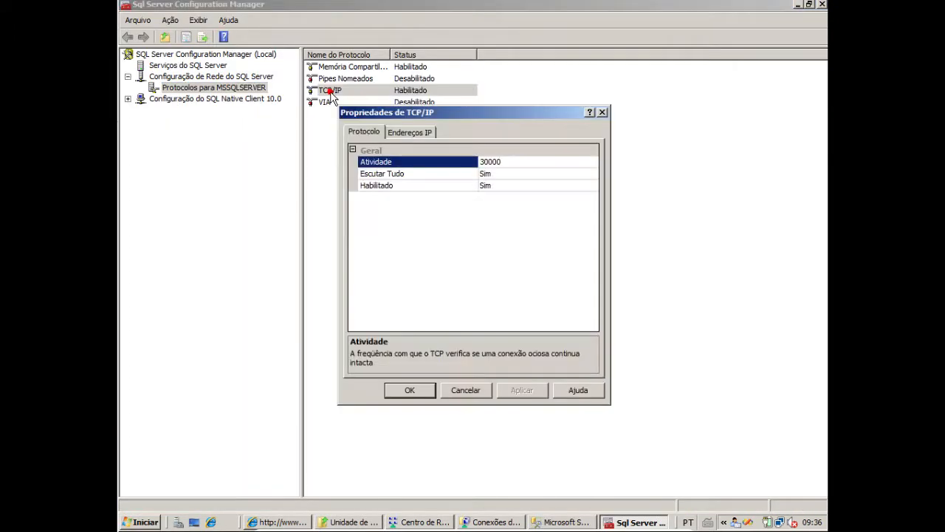
pyautogui.click(417, 131)
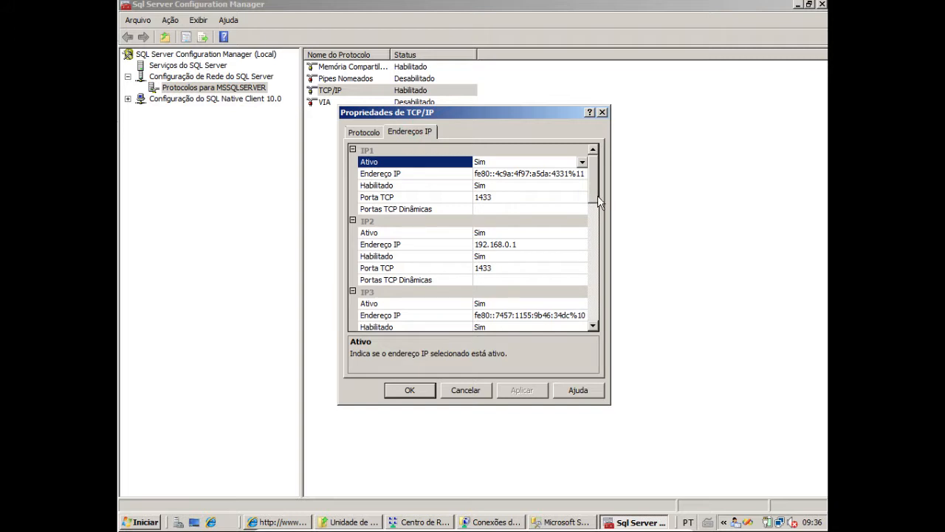
pyautogui.moveTo(595, 195); pyautogui.dragTo(612, 321)
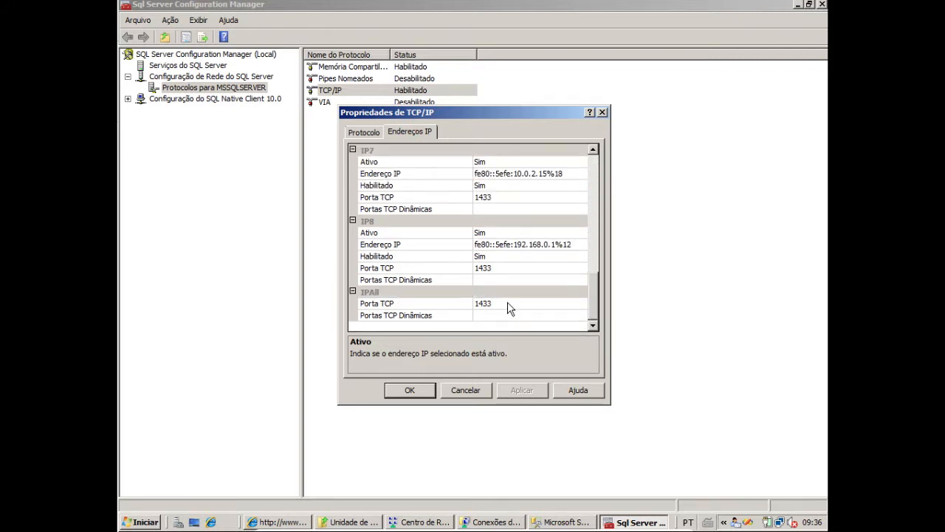
pyautogui.click(376, 294)
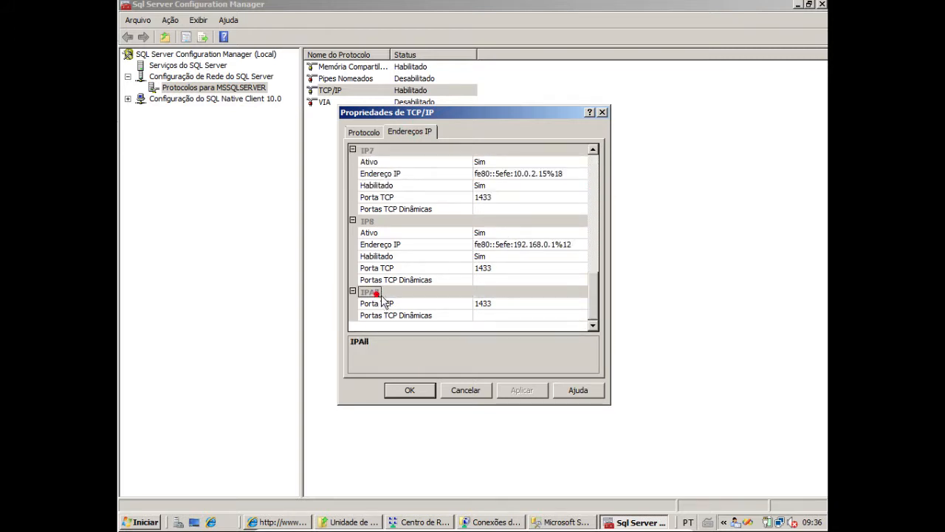
pyautogui.click(507, 304)
pyautogui.click(491, 316)
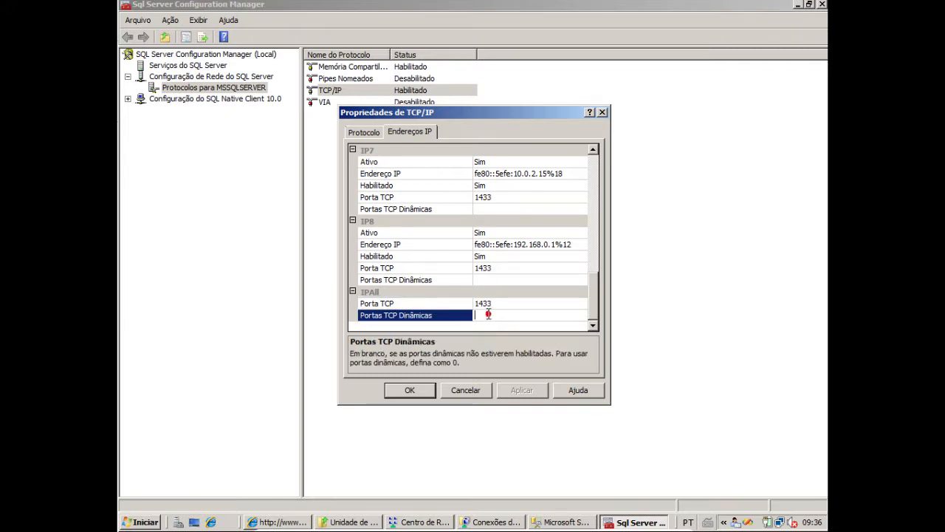
pyautogui.write('0')
# Apply the dynamic port change, acknowledge the notice, and close the TCP/IP properties and SQL Server Configuration Manager
pyautogui.click(521, 391)
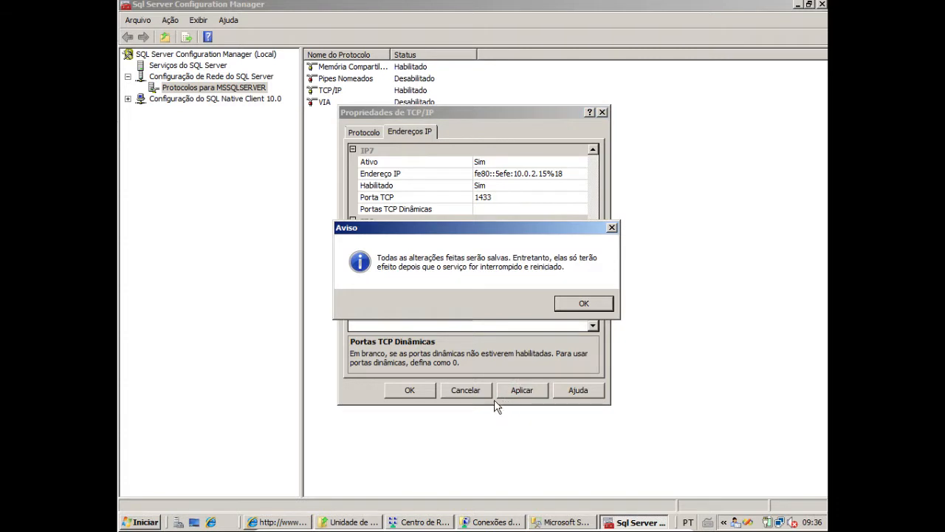
pyautogui.click(584, 304)
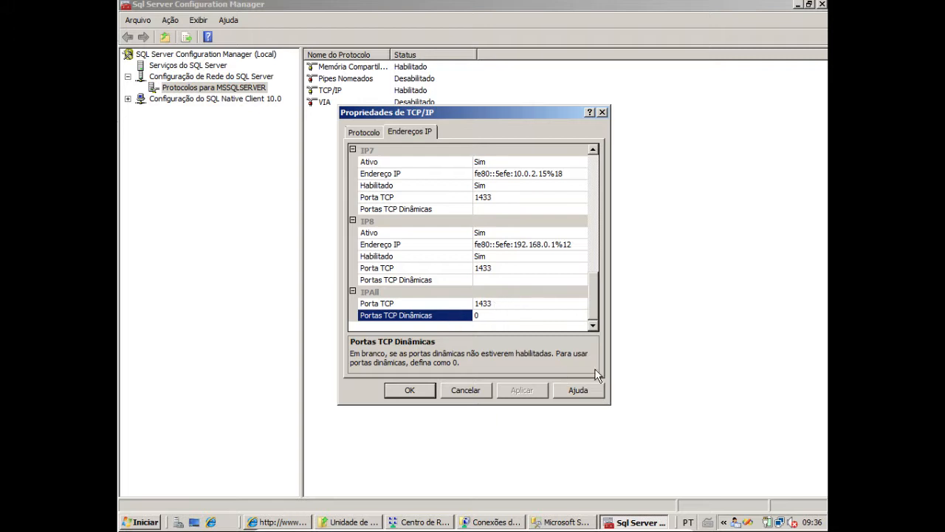
pyautogui.moveTo(596, 307)
pyautogui.mouseDown()
pyautogui.moveTo(596, 284)
pyautogui.moveTo(608, 322)
pyautogui.mouseUp()
pyautogui.click(422, 389)
pyautogui.click(822, 4)
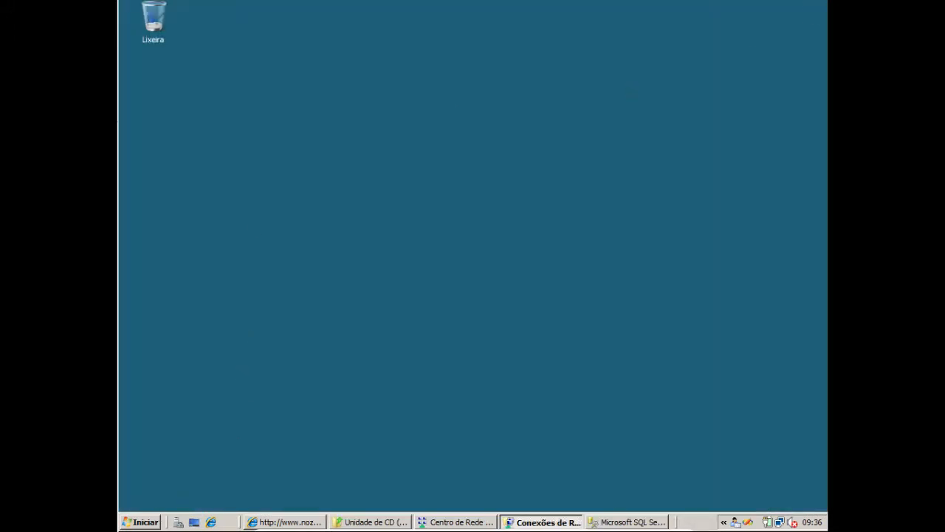
# Switch to DNS Manager and open the nozes.com.br forward lookup zone
pyautogui.click(142, 521)
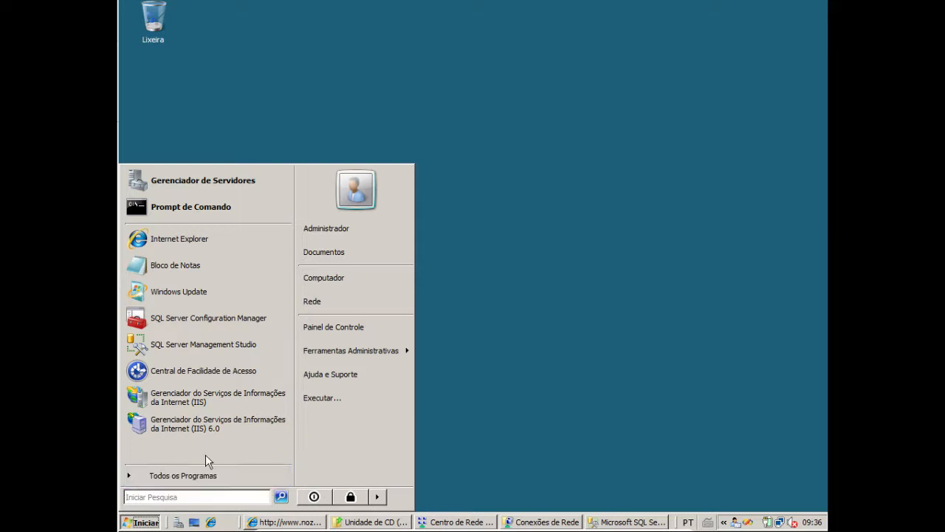
pyautogui.click(371, 351)
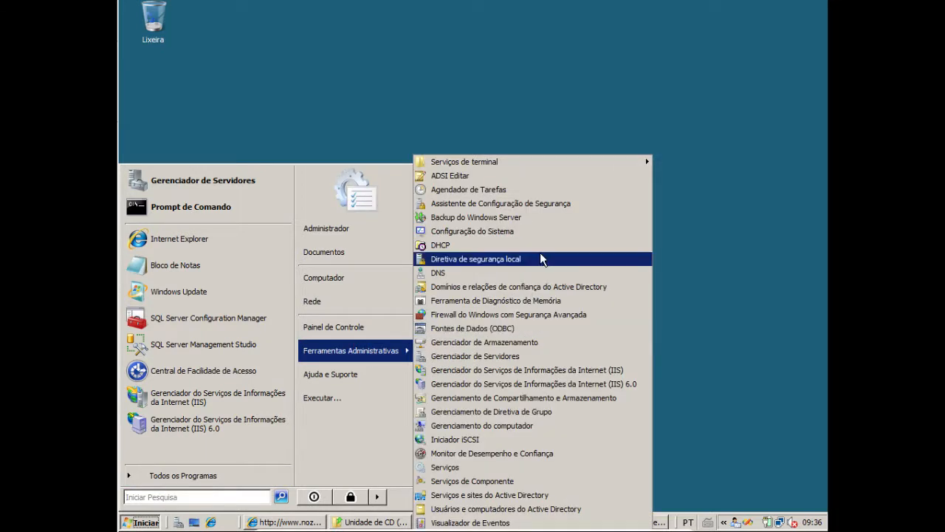
pyautogui.click(476, 272)
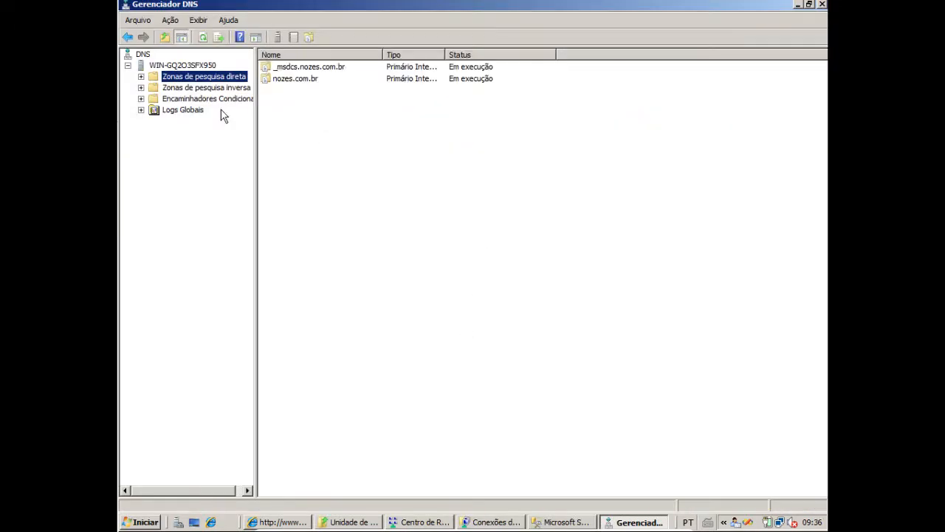
pyautogui.doubleClick(300, 79)
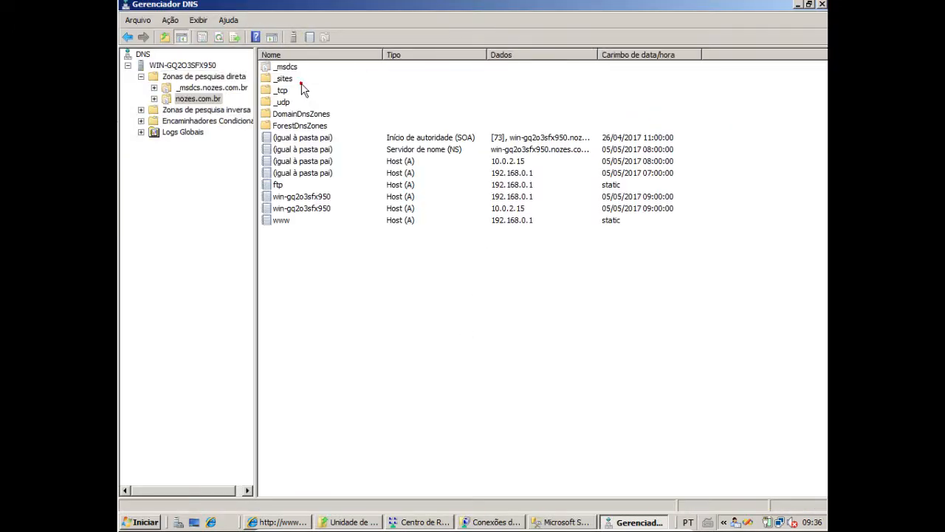
# Start a new host (A) record in the nozes.com.br zone named banco with IP address 192.168.0.1
pyautogui.rightClick(283, 235)
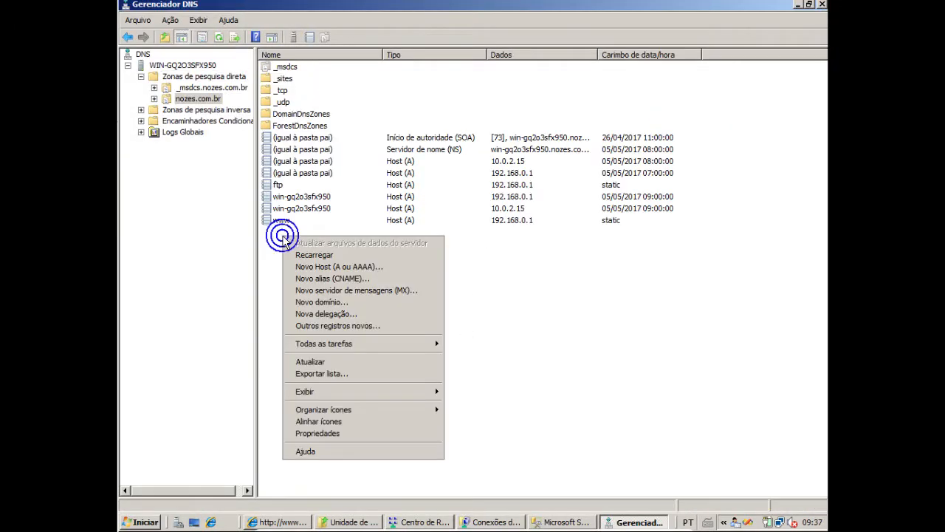
pyautogui.click(354, 266)
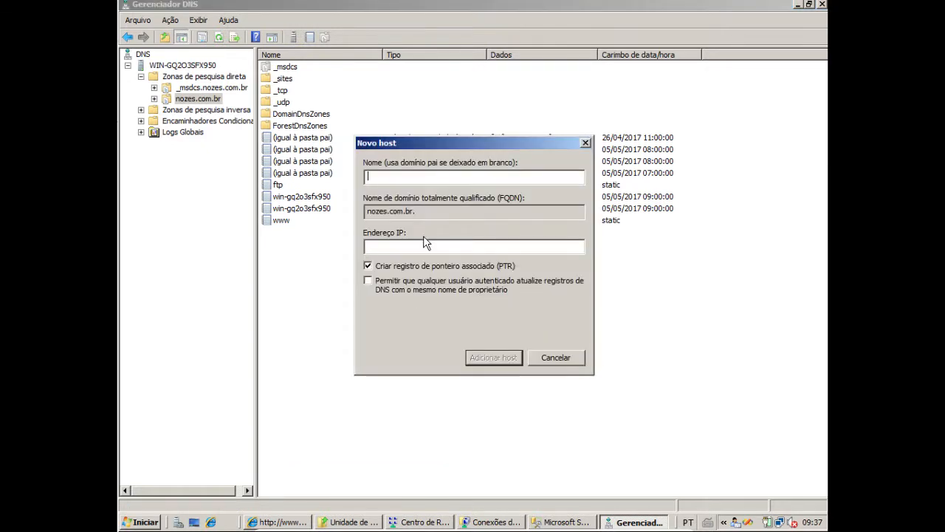
pyautogui.write('banco')
pyautogui.press('Tab')
pyautogui.press('Tab')
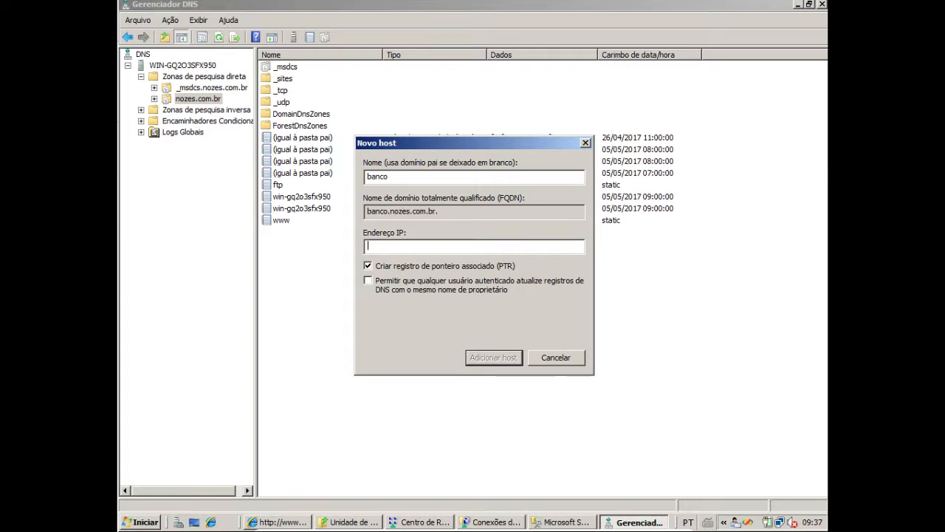
pyautogui.write('192.168.0.1')
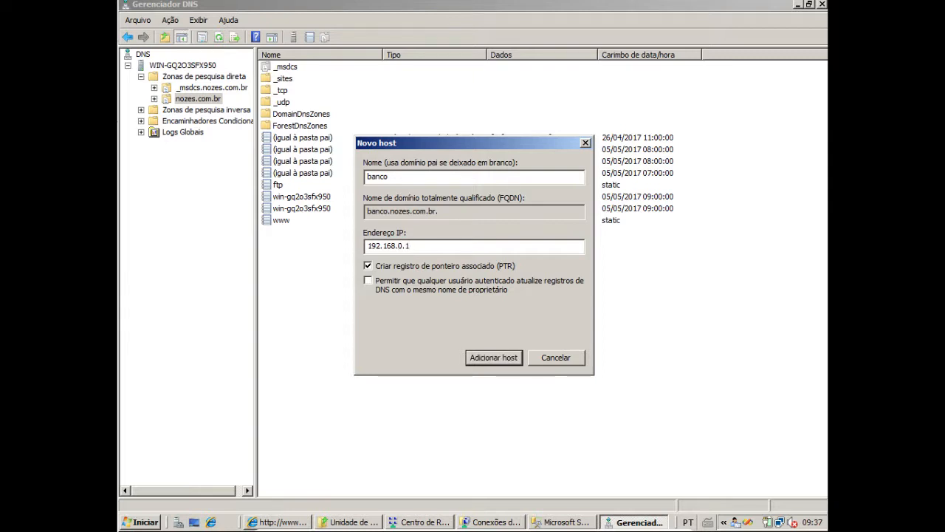
# Allow authenticated users to update the banco record, add the host, and finish creating hosts
pyautogui.click(368, 281)
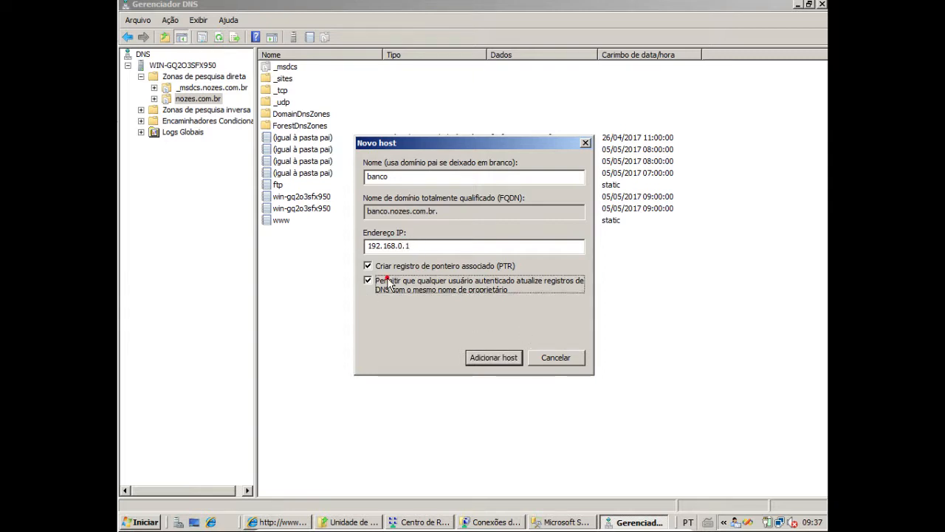
pyautogui.click(485, 356)
pyautogui.click(572, 302)
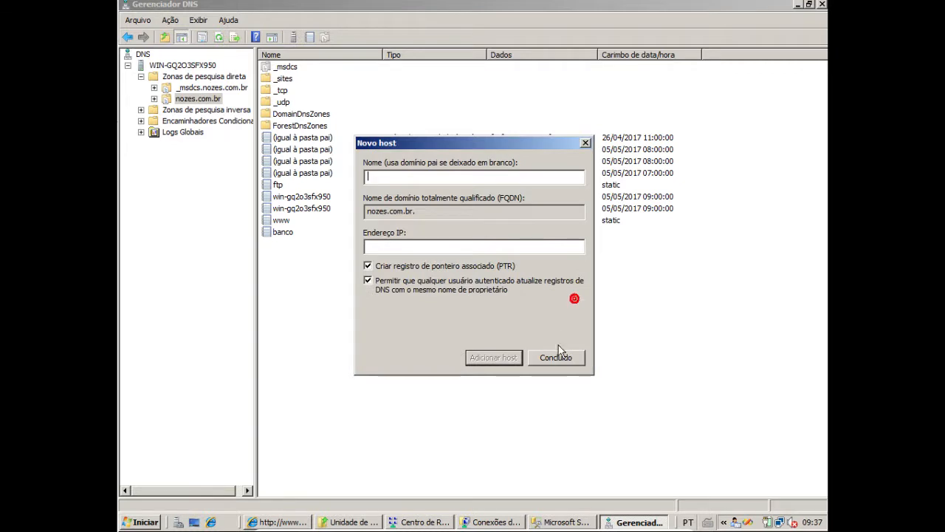
pyautogui.click(553, 358)
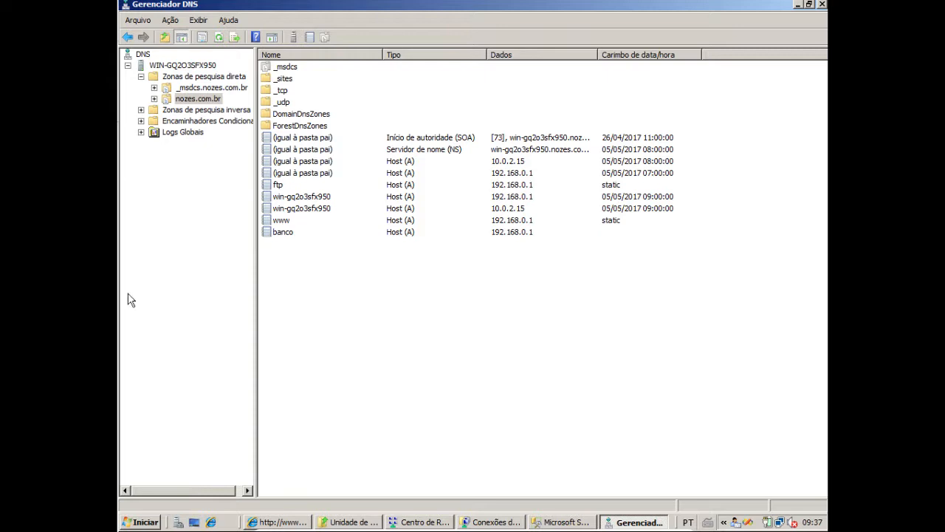
# Review the IP address in the banco host record's properties and leave them without changes
pyautogui.doubleClick(282, 233)
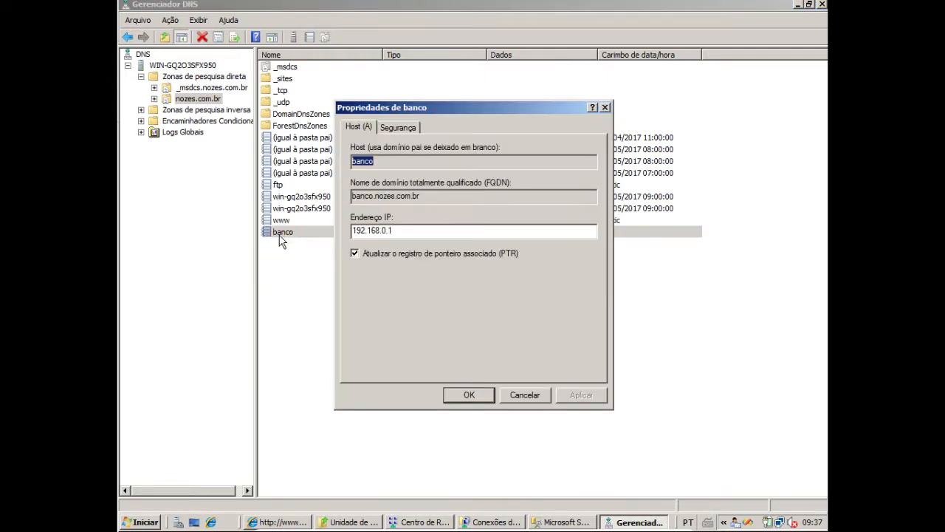
pyautogui.doubleClick(402, 234)
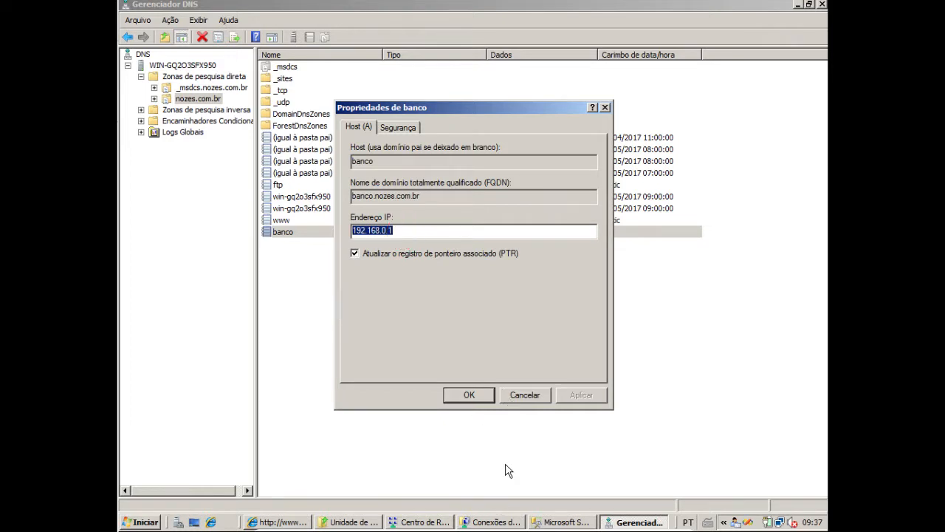
pyautogui.click(514, 394)
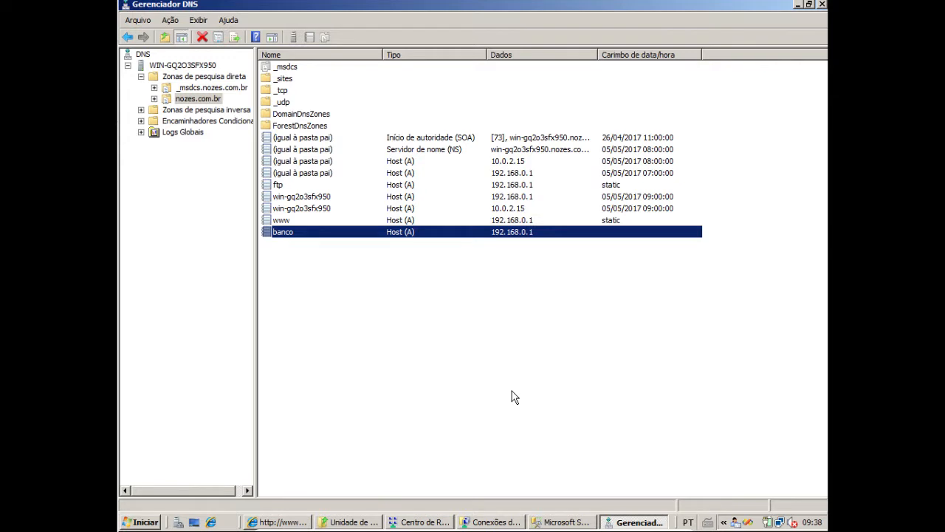
# Reopen the banco host record's properties and select its IP address
pyautogui.doubleClick(287, 233)
pyautogui.doubleClick(407, 234)
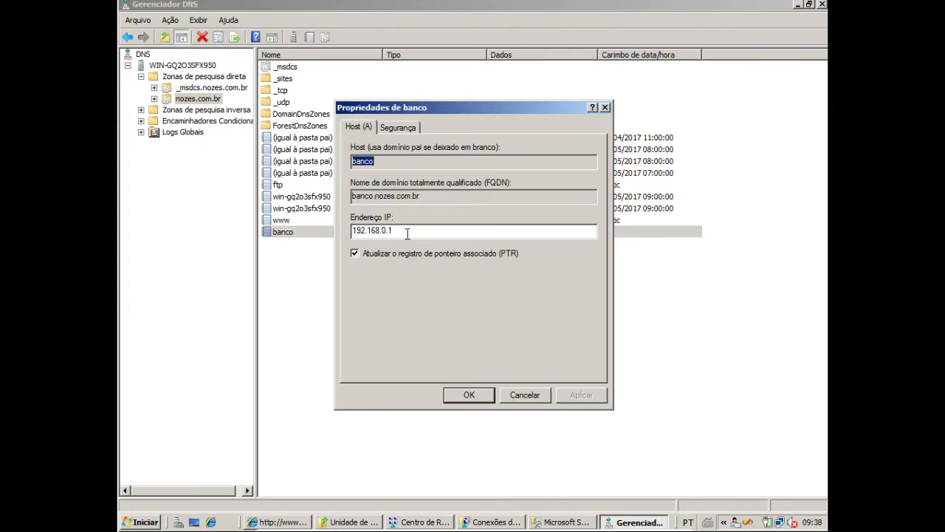